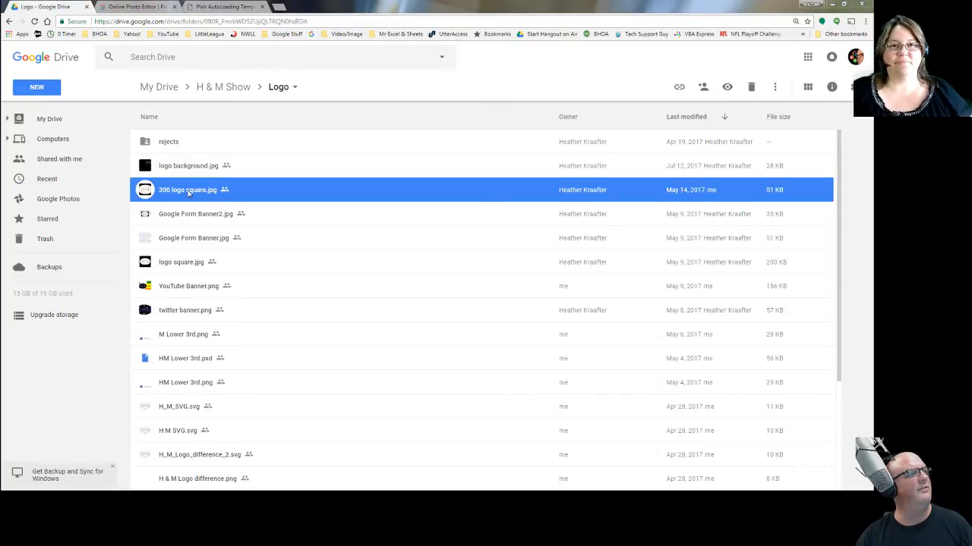
- Preview 300 logo square.jpg from the Logo folder, check which connected apps can open it, and return to the file list
{"action": "double_click", "coordinate": [188, 193]}
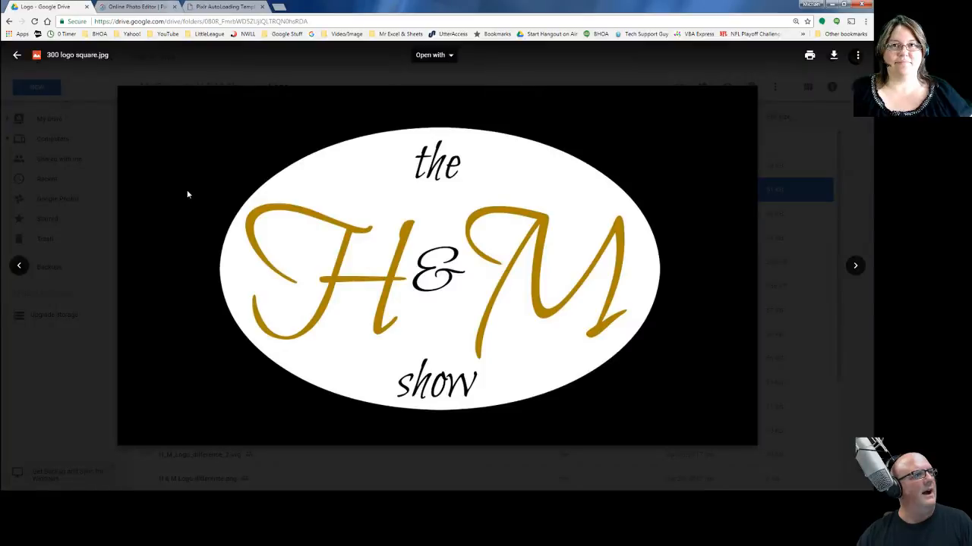
{"action": "left_click", "coordinate": [451, 56]}
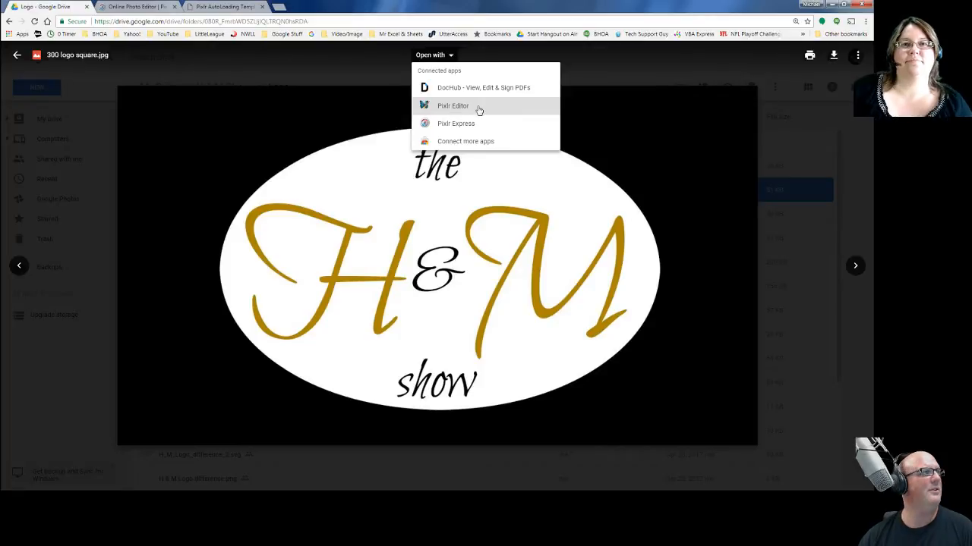
{"action": "left_click", "coordinate": [17, 57]}
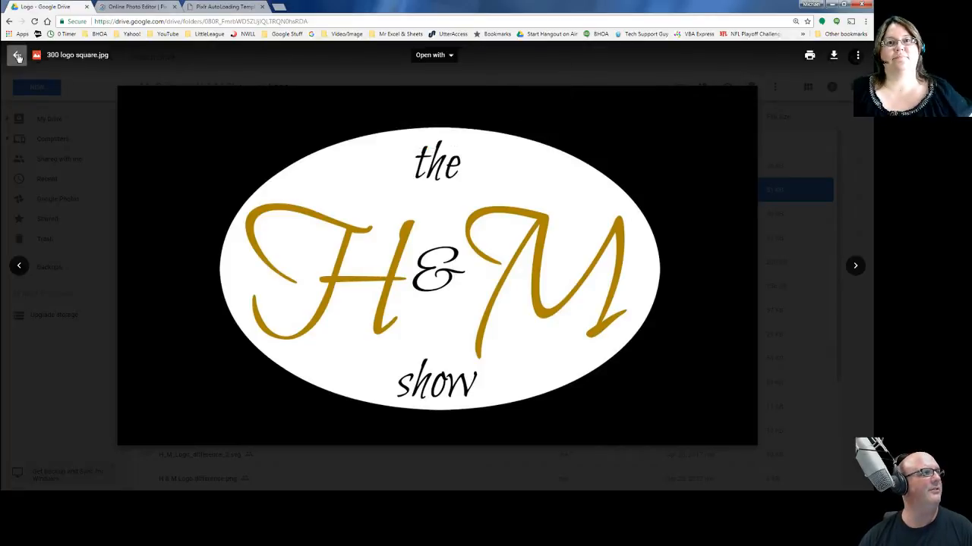
{"action": "left_click", "coordinate": [16, 57]}
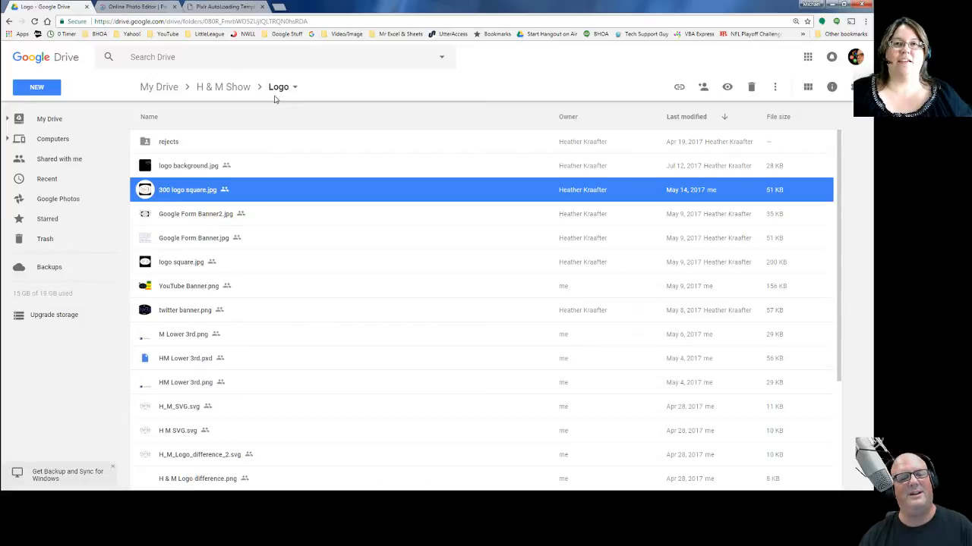
- Switch past the Pixlr editor to the pixlrtemplates.com page and examine its introduction, tutorial video and table of contents
{"action": "left_click", "coordinate": [139, 8]}
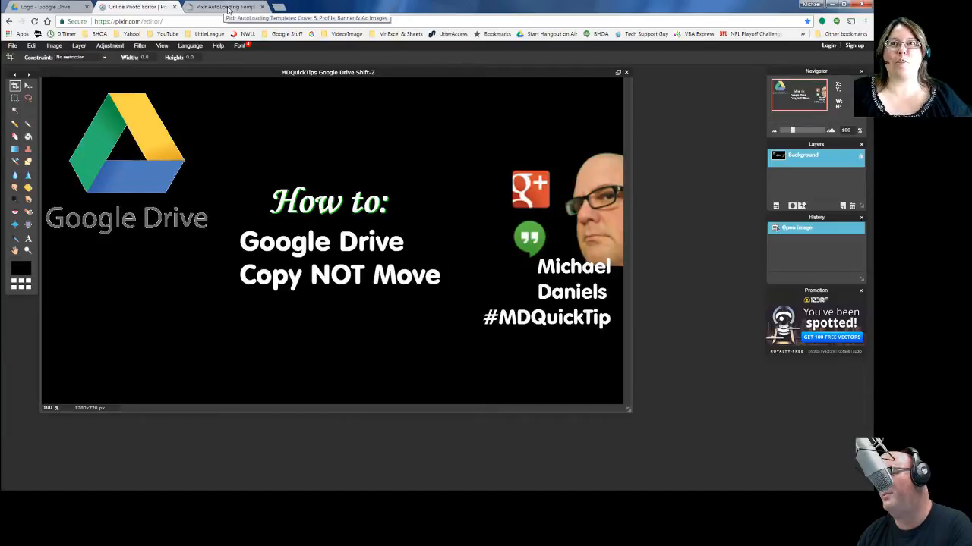
{"action": "left_click", "coordinate": [228, 8]}
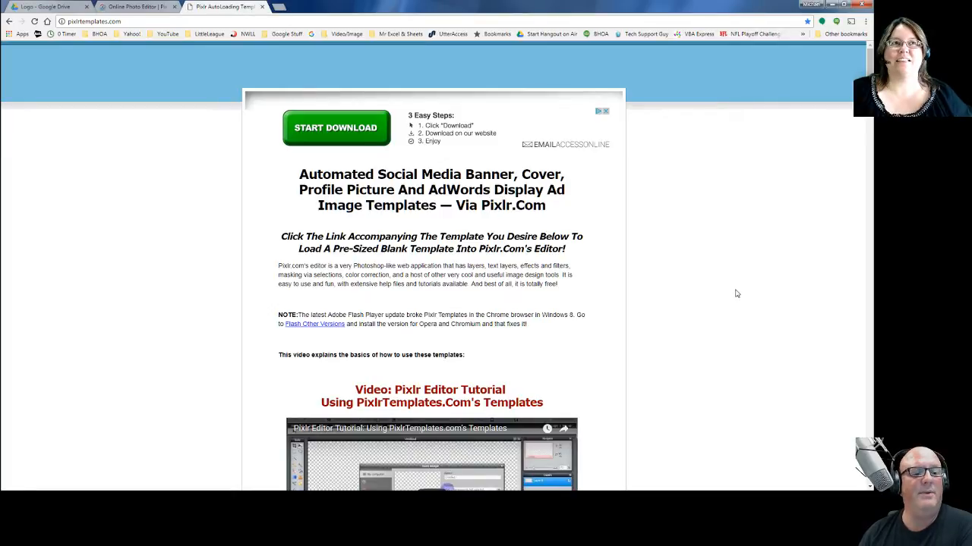
{"action": "scroll", "coordinate": [735, 294], "scroll_direction": "down", "scroll_amount": 1}
{"action": "scroll", "coordinate": [735, 294], "scroll_direction": "down", "scroll_amount": 3}
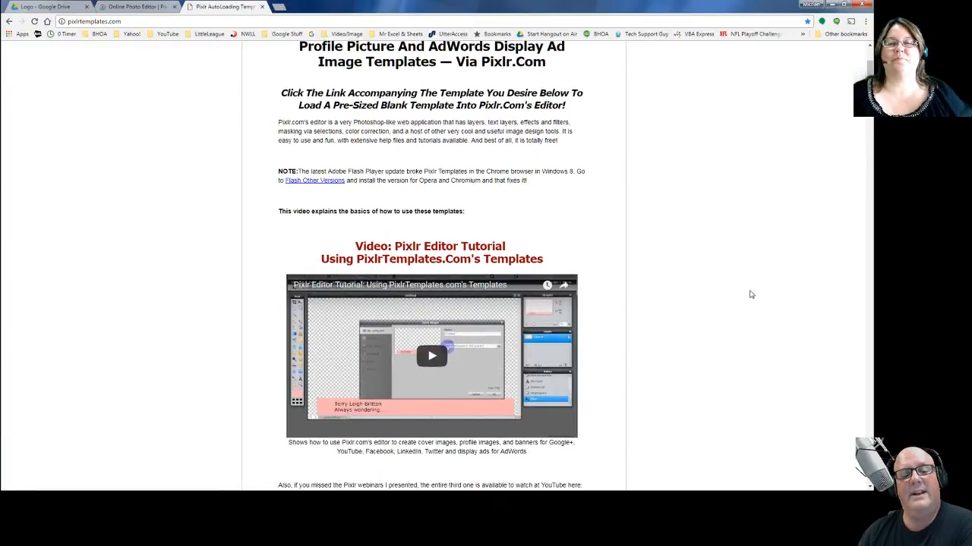
{"action": "scroll", "coordinate": [752, 293], "scroll_direction": "down", "scroll_amount": 2}
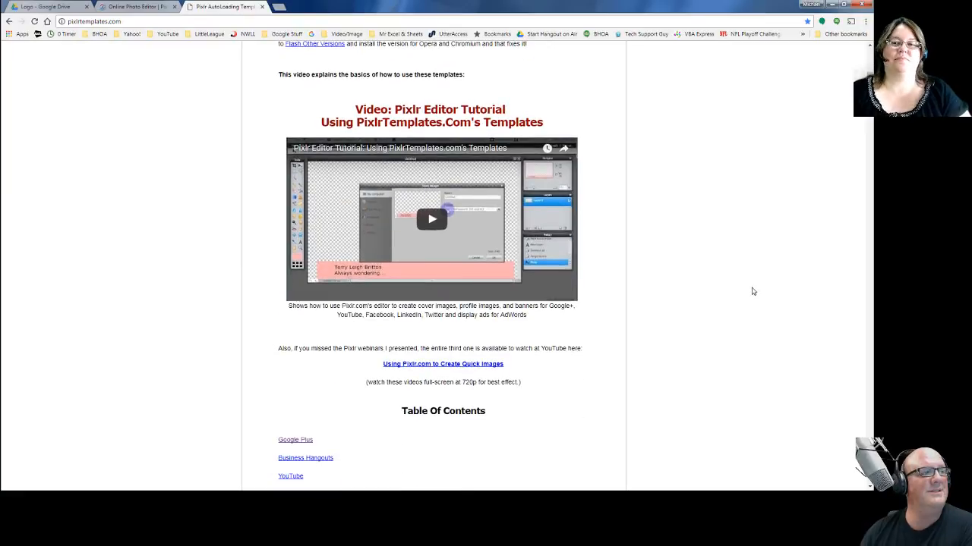
{"action": "scroll", "coordinate": [753, 291], "scroll_direction": "down", "scroll_amount": 2}
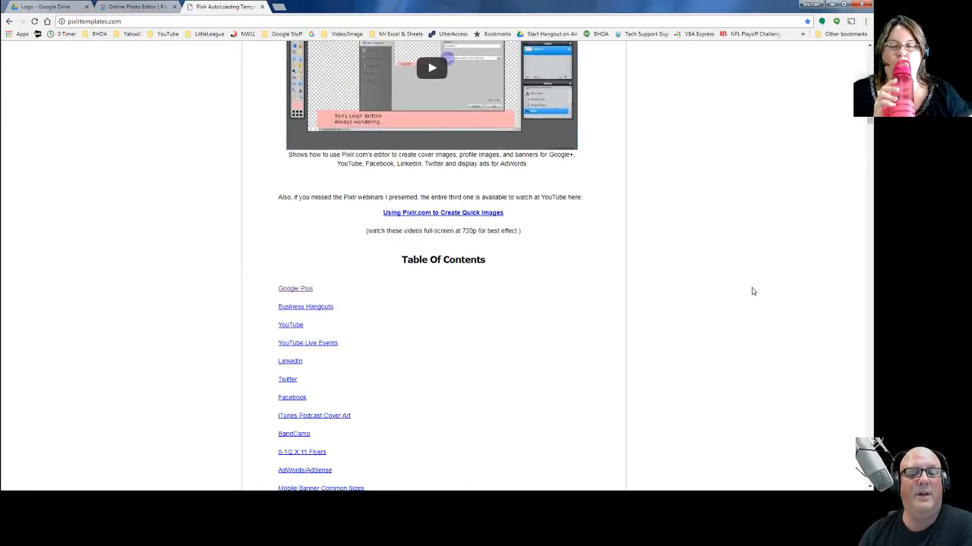
{"action": "scroll", "coordinate": [752, 291], "scroll_direction": "down", "scroll_amount": 1}
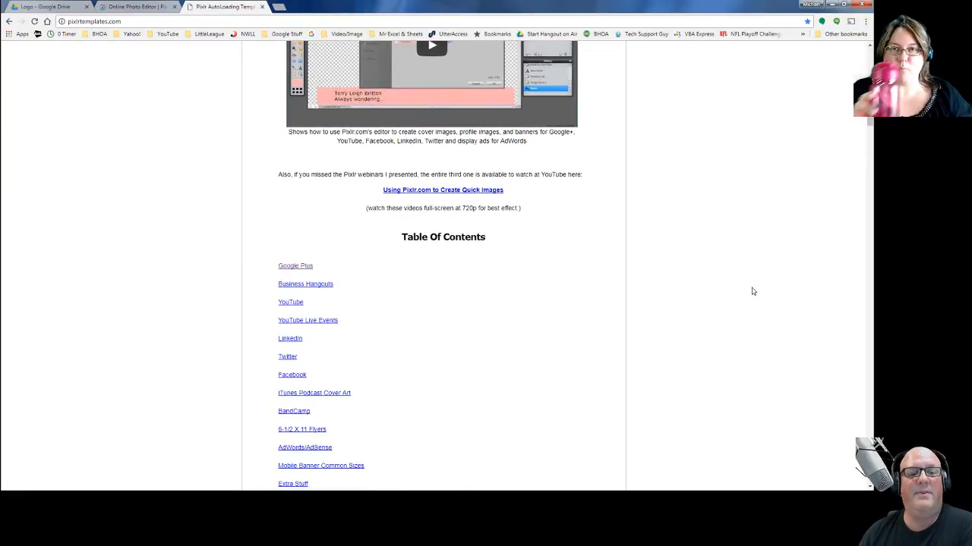
{"action": "scroll", "coordinate": [752, 291], "scroll_direction": "down", "scroll_amount": 1}
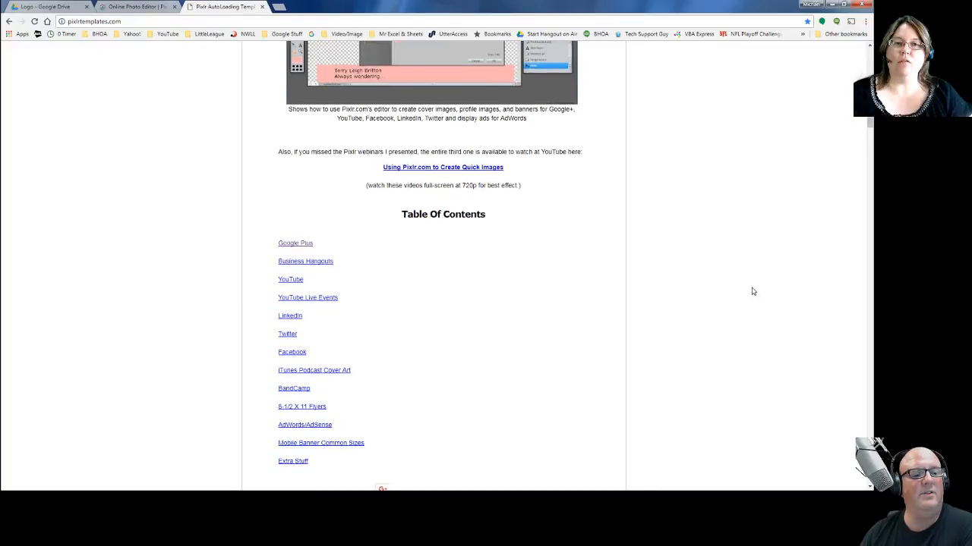
{"action": "scroll", "coordinate": [770, 303], "scroll_direction": "down", "scroll_amount": 1}
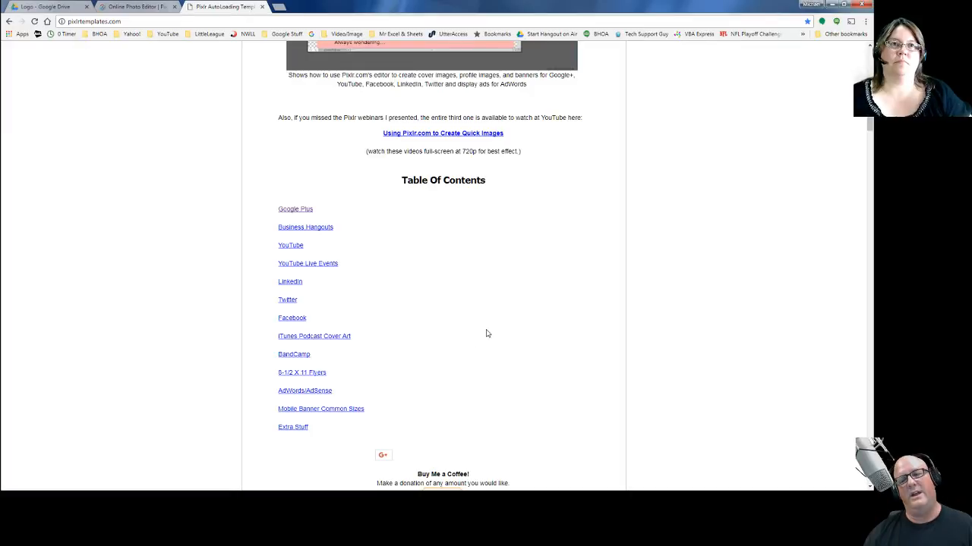
{"action": "scroll", "coordinate": [493, 328], "scroll_direction": "down", "scroll_amount": 1}
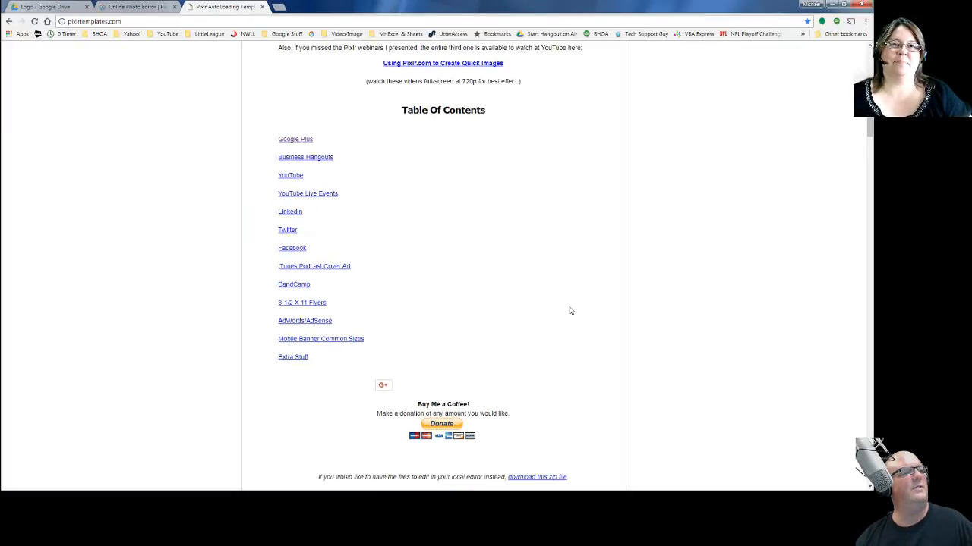
- Examine the template links and image sizes for Google Plus, Business Hangouts, YouTube, LinkedIn, Twitter, Facebook and iTunes
{"action": "scroll", "coordinate": [571, 310], "scroll_direction": "down", "scroll_amount": 3}
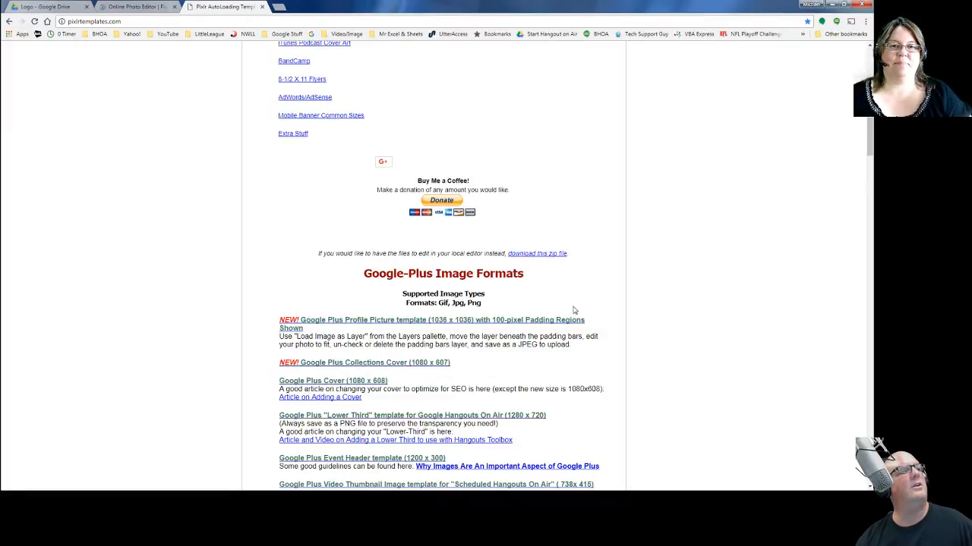
{"action": "scroll", "coordinate": [581, 308], "scroll_direction": "down", "scroll_amount": 1}
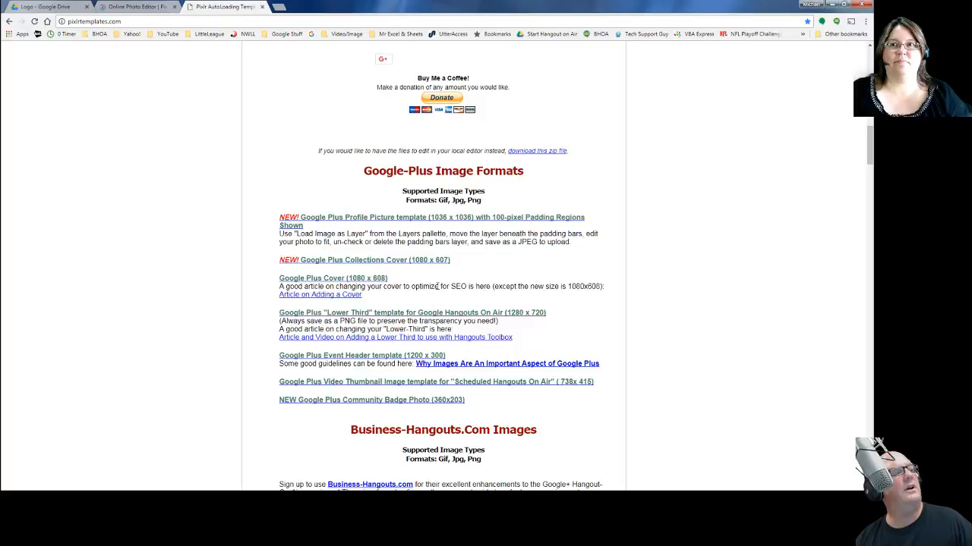
{"action": "scroll", "coordinate": [450, 323], "scroll_direction": "down", "scroll_amount": 3}
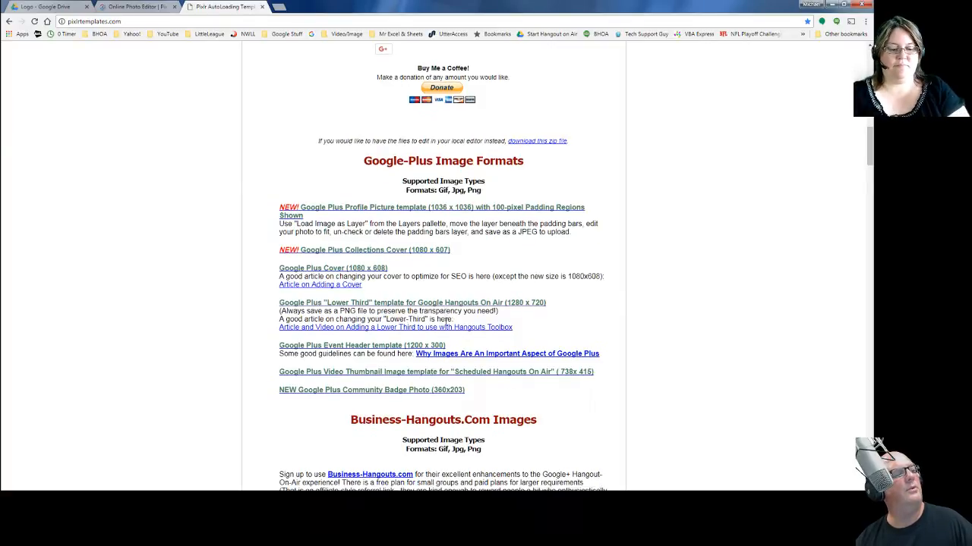
{"action": "scroll", "coordinate": [455, 323], "scroll_direction": "down", "scroll_amount": 6}
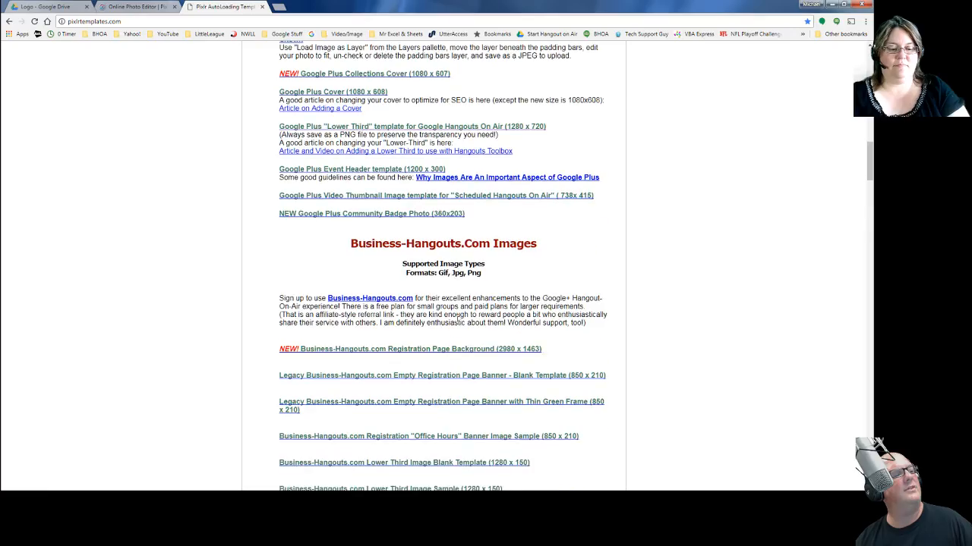
{"action": "scroll", "coordinate": [457, 322], "scroll_direction": "down", "scroll_amount": 9}
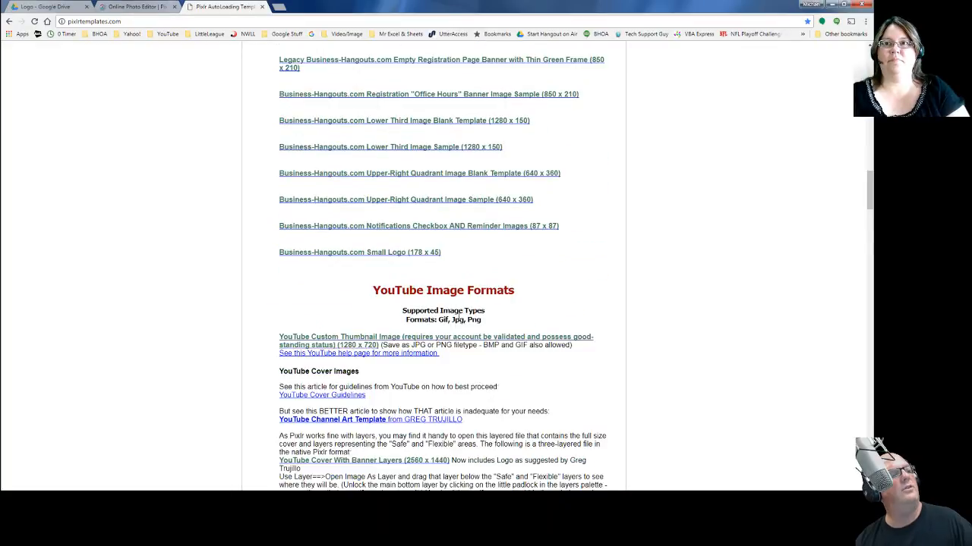
{"action": "scroll", "coordinate": [459, 317], "scroll_direction": "down", "scroll_amount": 1}
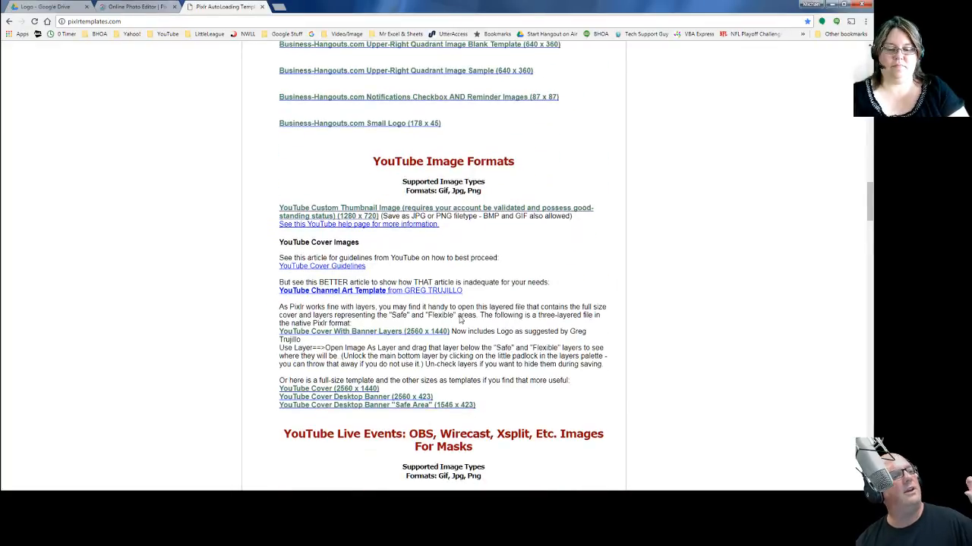
{"action": "scroll", "coordinate": [492, 331], "scroll_direction": "down", "scroll_amount": 1}
{"action": "scroll", "coordinate": [492, 331], "scroll_direction": "down", "scroll_amount": 1}
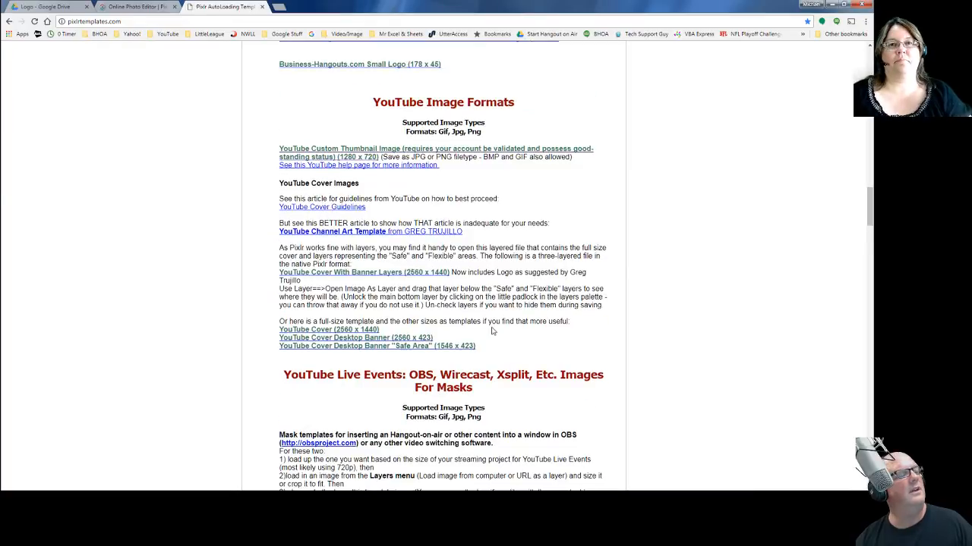
{"action": "scroll", "coordinate": [492, 330], "scroll_direction": "down", "scroll_amount": 1}
{"action": "scroll", "coordinate": [493, 324], "scroll_direction": "down", "scroll_amount": 1}
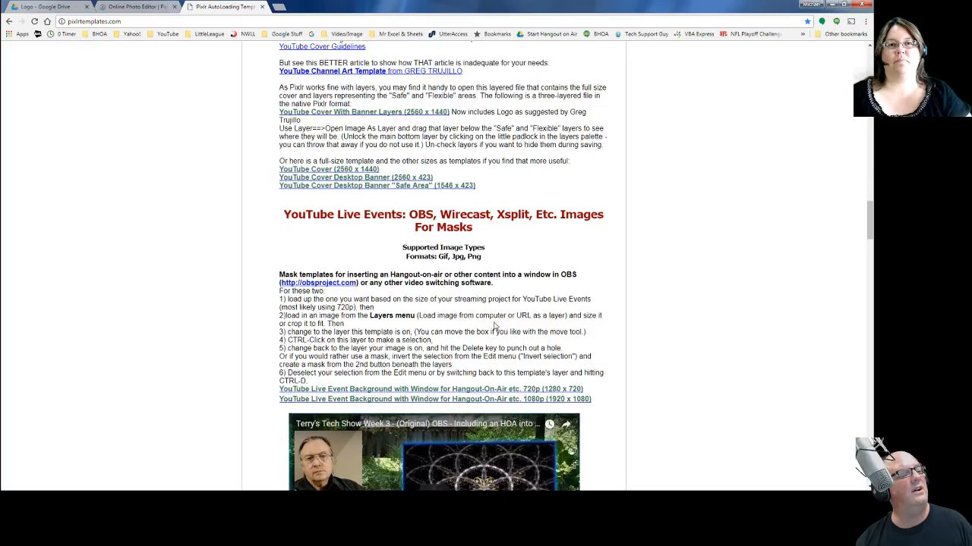
{"action": "scroll", "coordinate": [494, 324], "scroll_direction": "down", "scroll_amount": 4}
{"action": "scroll", "coordinate": [496, 323], "scroll_direction": "down", "scroll_amount": 5}
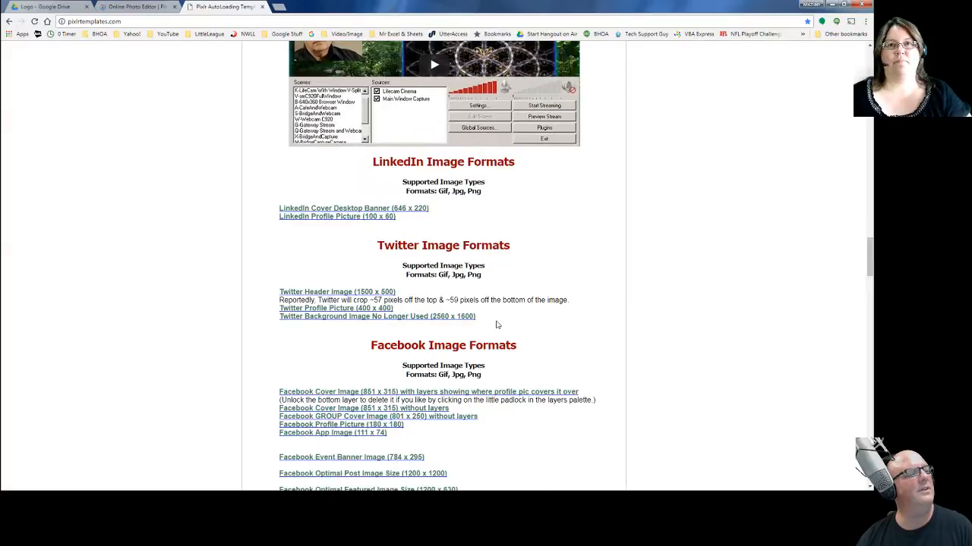
{"action": "scroll", "coordinate": [497, 322], "scroll_direction": "down", "scroll_amount": 1}
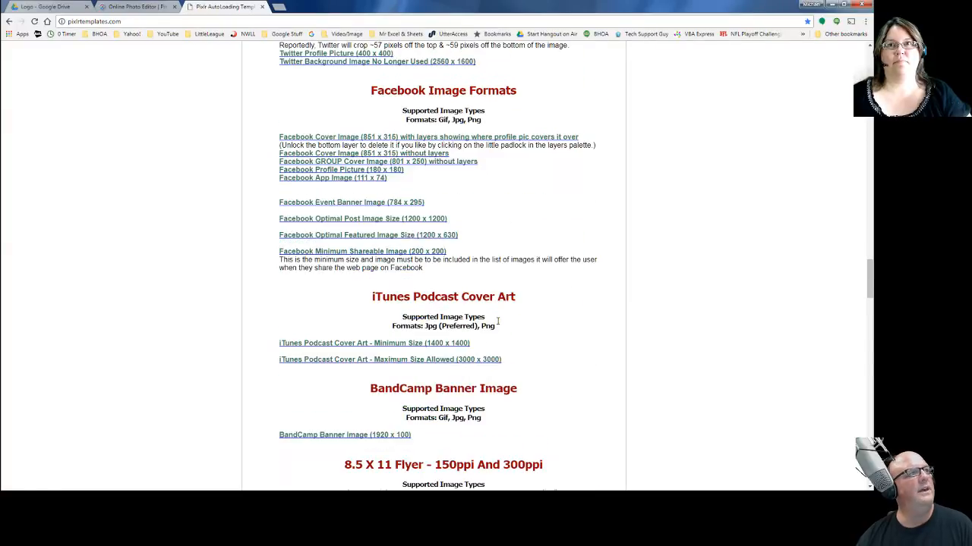
- Go back up through the template lists and review the tutorial video section and heading at the start of the page
{"action": "scroll", "coordinate": [497, 323], "scroll_direction": "up", "scroll_amount": 5}
{"action": "scroll", "coordinate": [501, 324], "scroll_direction": "up", "scroll_amount": 12}
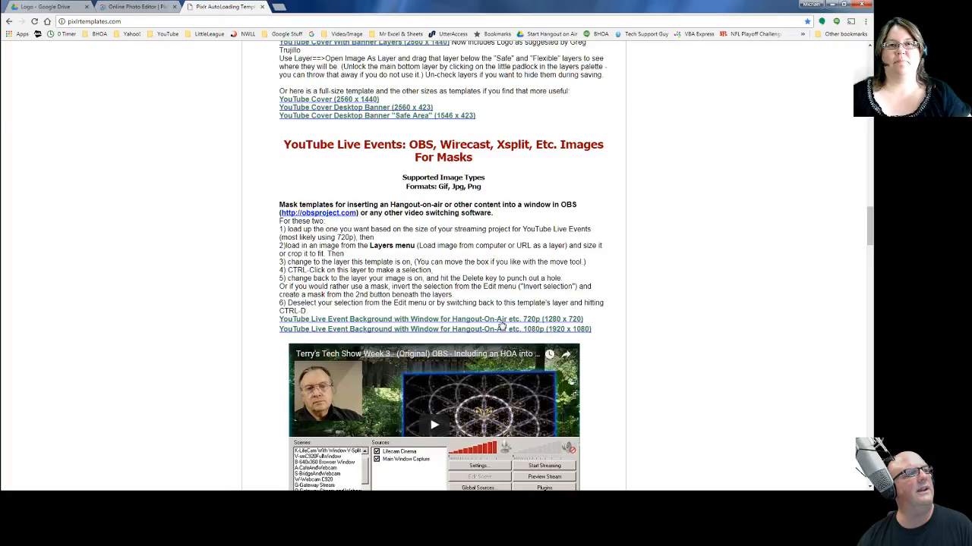
{"action": "scroll", "coordinate": [501, 324], "scroll_direction": "up", "scroll_amount": 8}
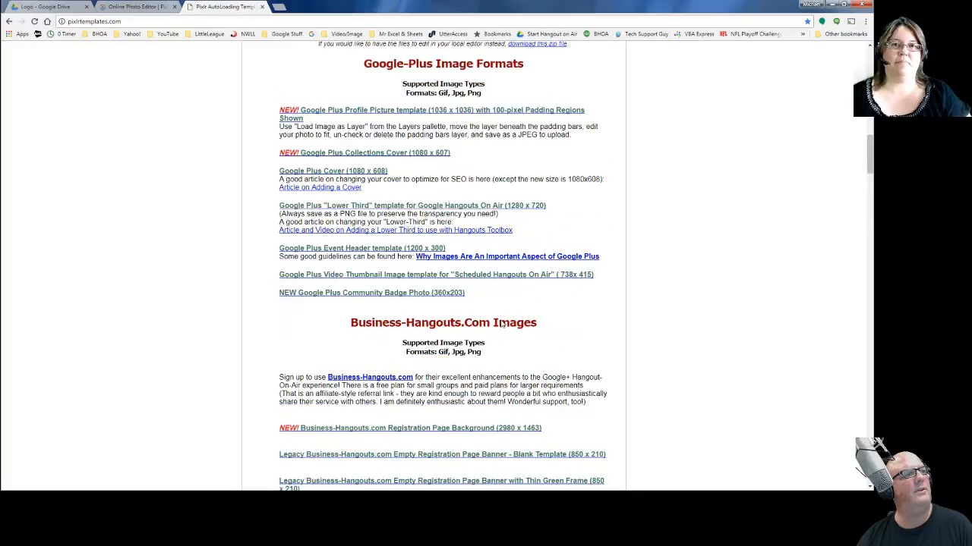
{"action": "scroll", "coordinate": [501, 324], "scroll_direction": "up", "scroll_amount": 4}
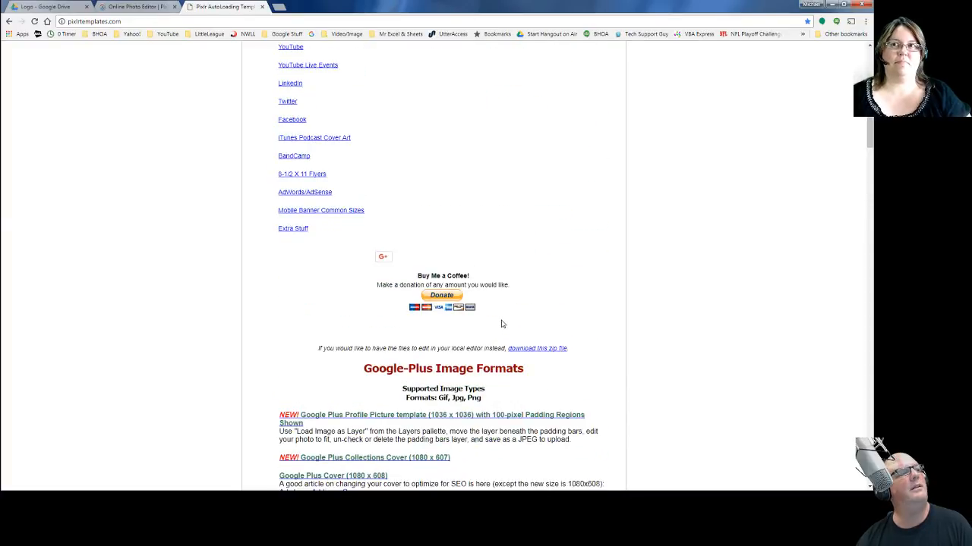
{"action": "scroll", "coordinate": [501, 324], "scroll_direction": "up", "scroll_amount": 2}
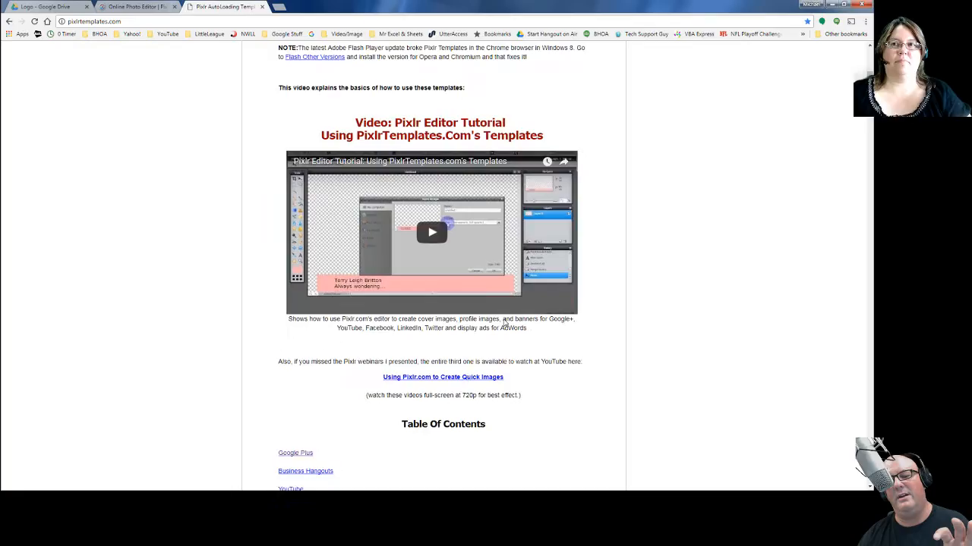
{"action": "scroll", "coordinate": [504, 324], "scroll_direction": "up", "scroll_amount": 3}
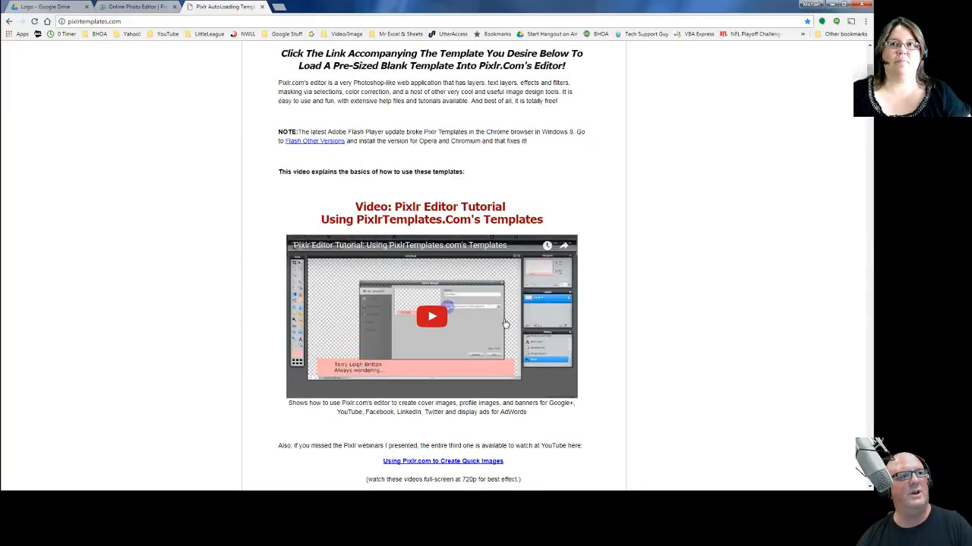
{"action": "scroll", "coordinate": [532, 349], "scroll_direction": "up", "scroll_amount": 1}
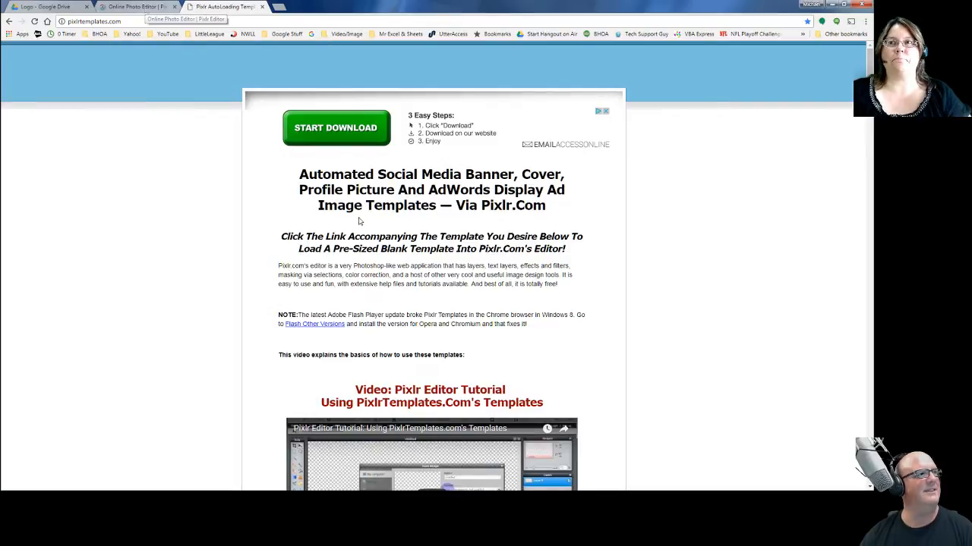
{"action": "scroll", "coordinate": [360, 221], "scroll_direction": "down", "scroll_amount": 3}
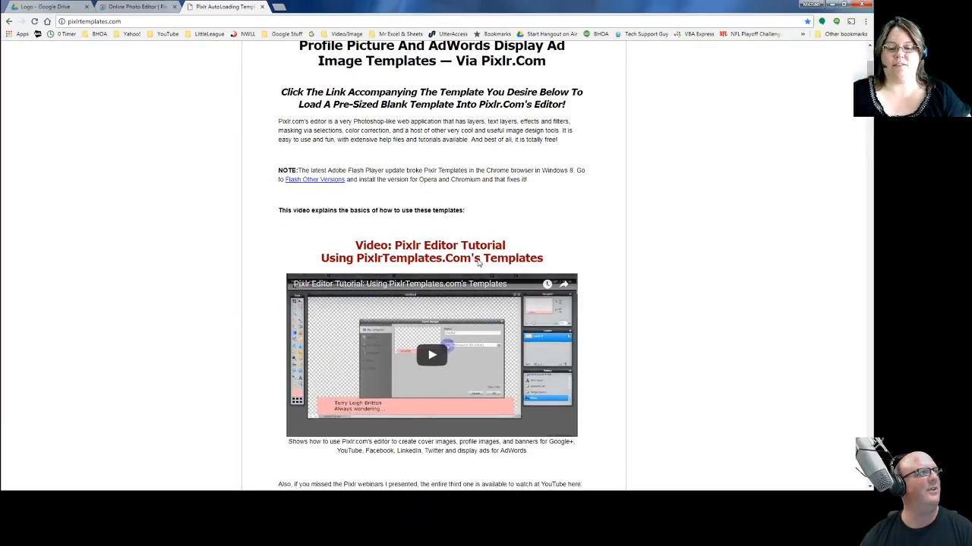
{"action": "scroll", "coordinate": [319, 151], "scroll_direction": "up", "scroll_amount": 4}
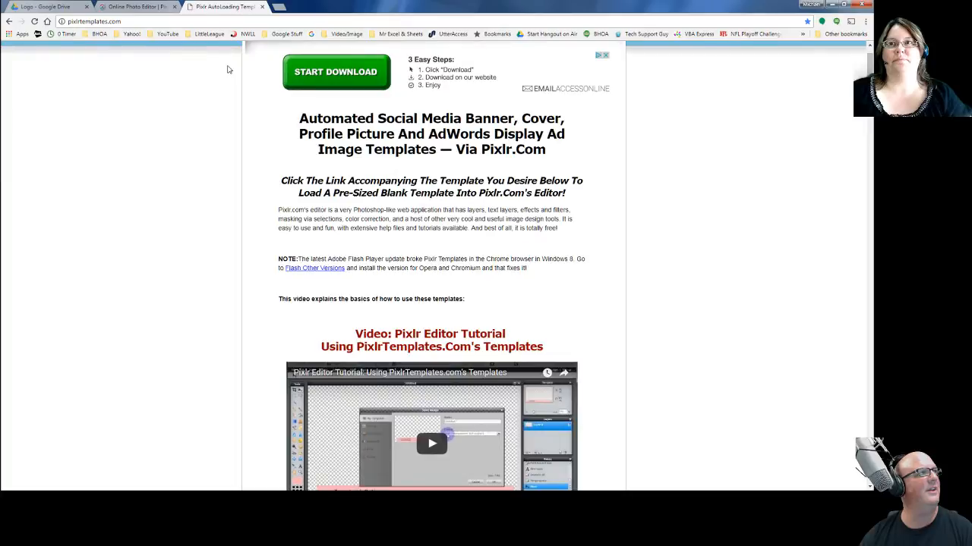
- Switch to the Pixlr editor, add a new layer above the Background of the MDQuickTips image, and activate the Eraser tool
{"action": "left_click", "coordinate": [140, 7]}
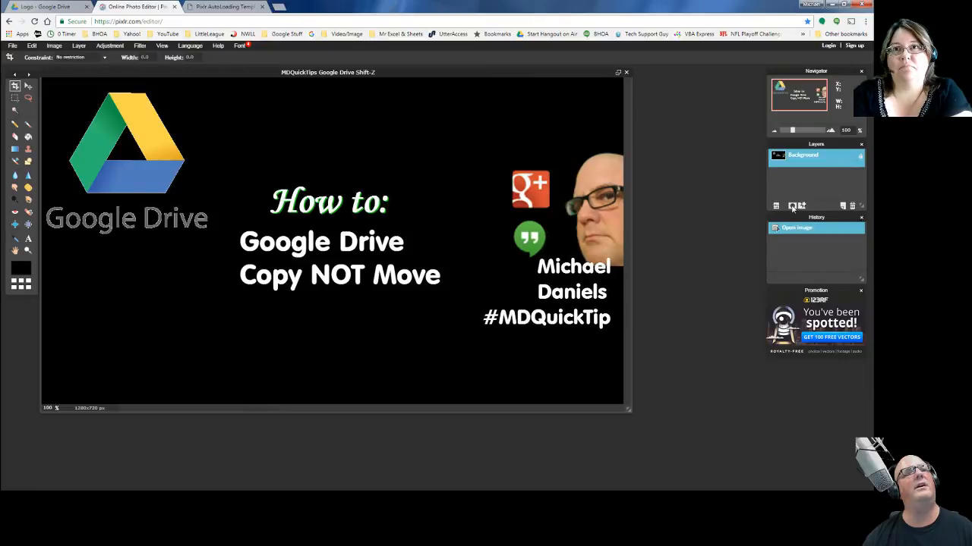
{"action": "left_click", "coordinate": [843, 207]}
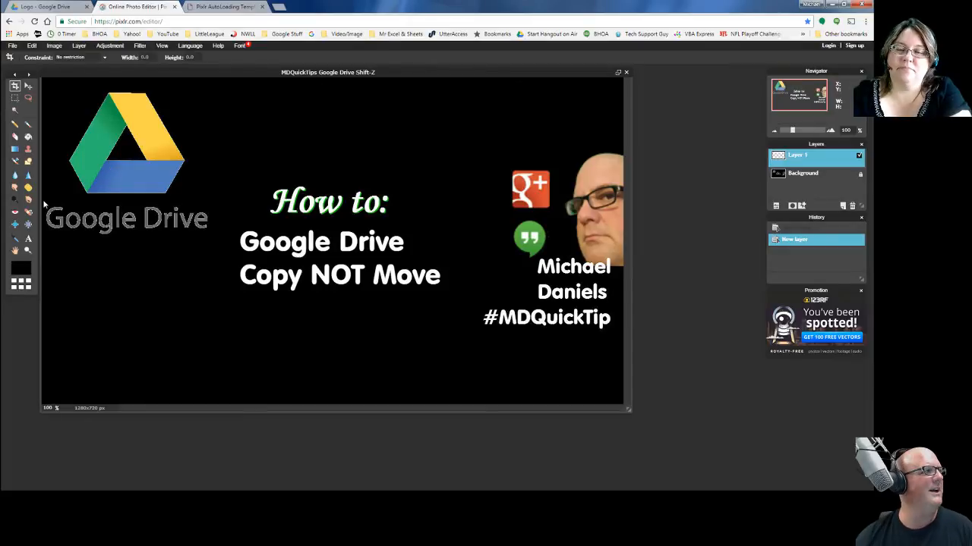
{"action": "left_click", "coordinate": [16, 137]}
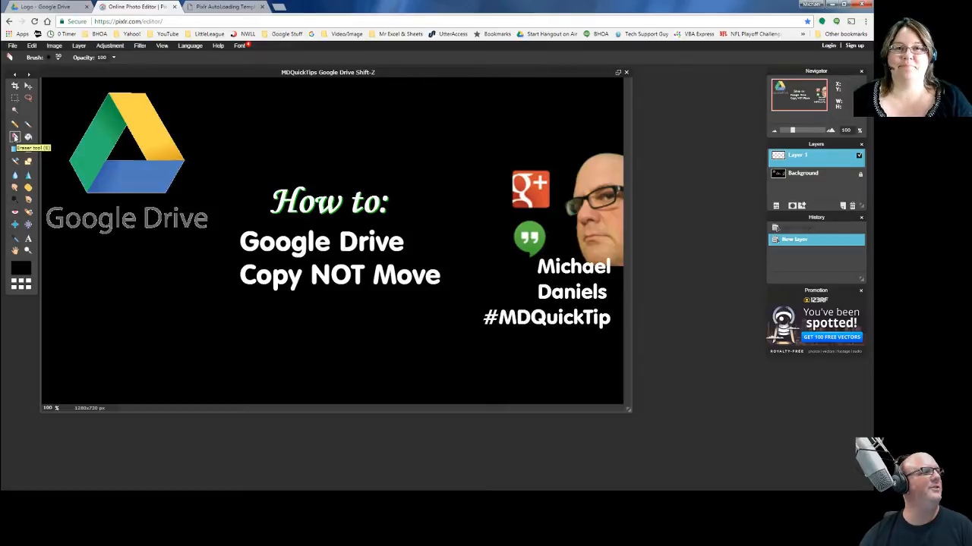
{"action": "left_click", "coordinate": [14, 137]}
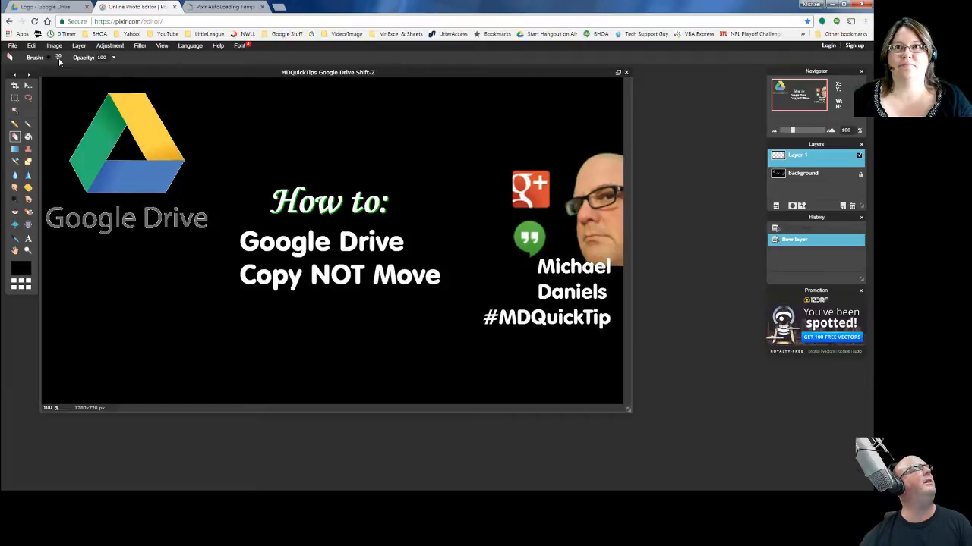
- Set the eraser to the 200-size hard round brush and try to erase the white title text on Layer 1
{"action": "left_click", "coordinate": [58, 59]}
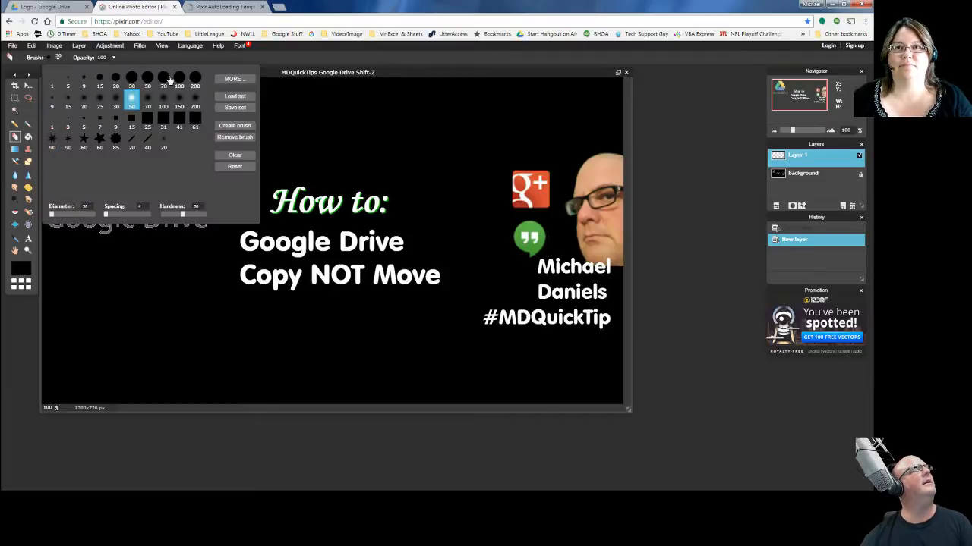
{"action": "left_click", "coordinate": [195, 78]}
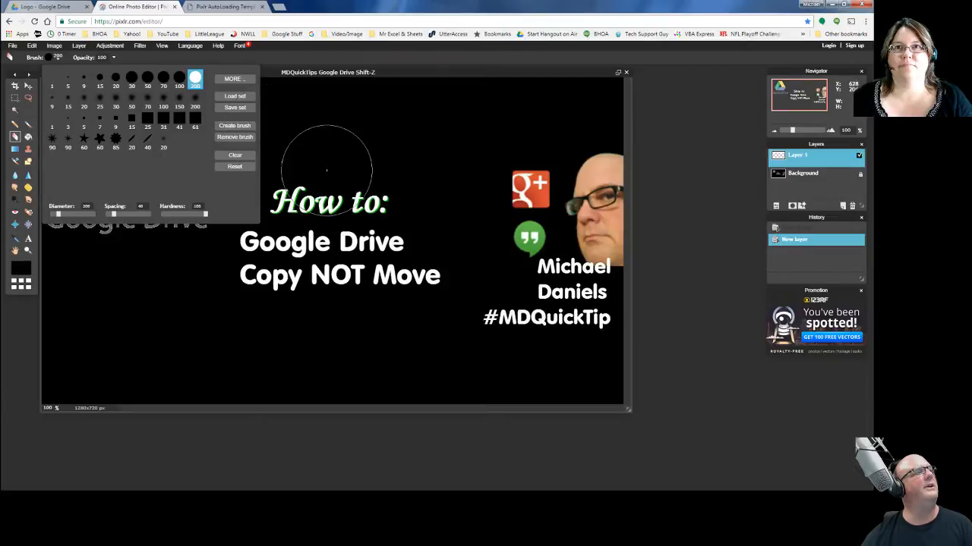
{"action": "left_click", "coordinate": [430, 307]}
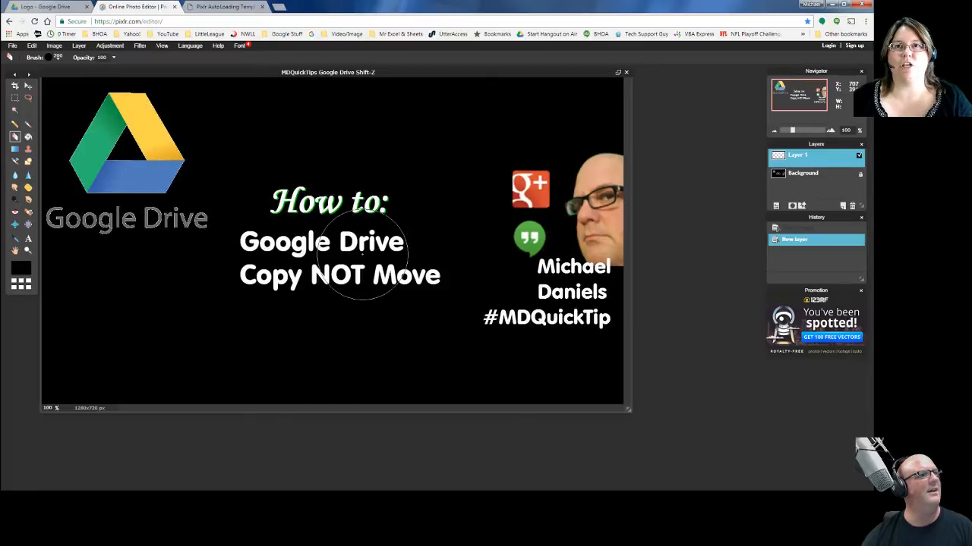
{"action": "left_click", "coordinate": [375, 259]}
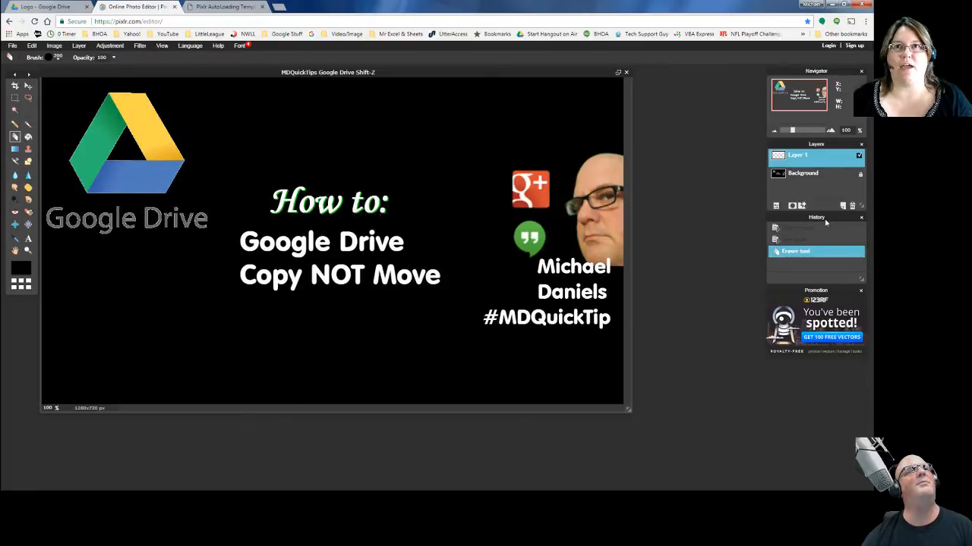
- Erase the "Google Drive Copy NOT Move" text on the Background layer, and revert that erasure in the history
{"action": "left_click", "coordinate": [805, 177]}
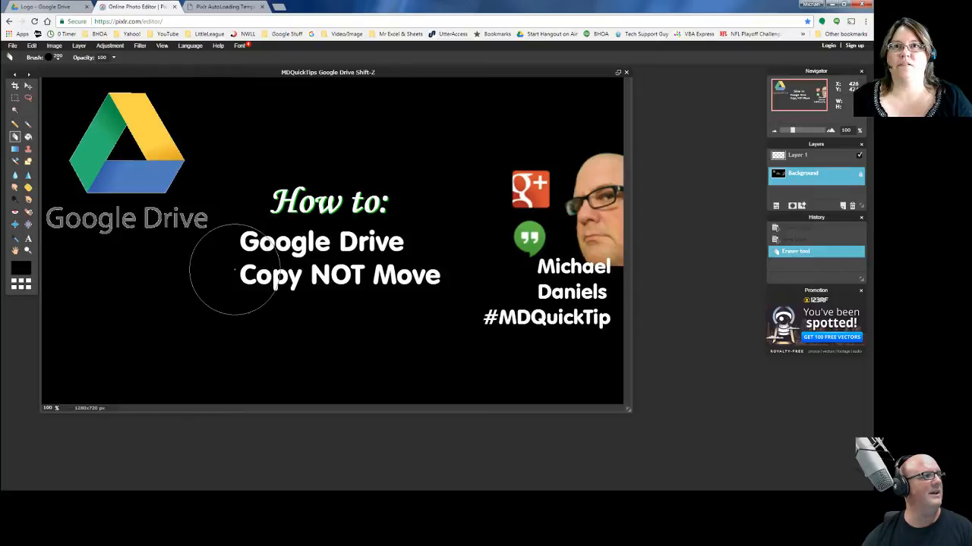
{"action": "left_click_drag", "start_coordinate": [228, 271], "coordinate": [422, 269]}
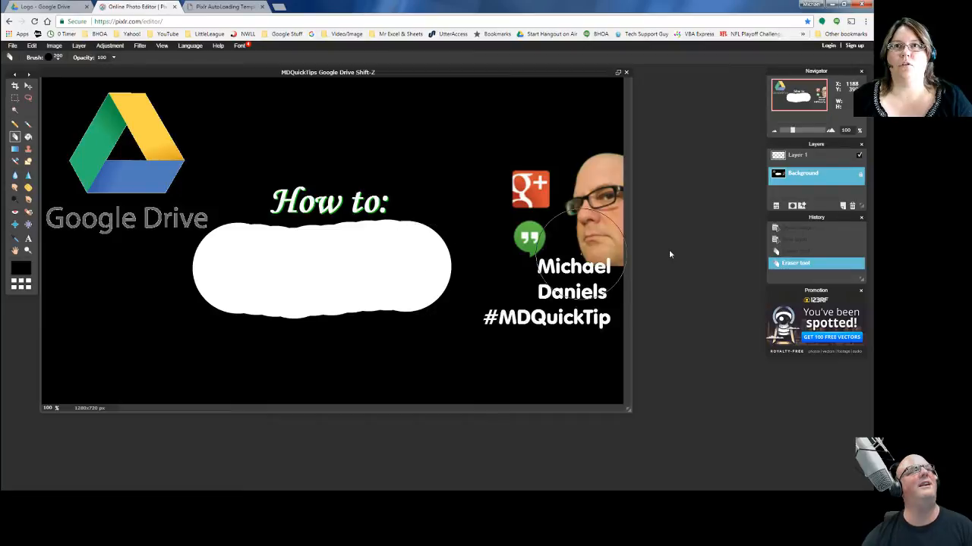
{"action": "left_click", "coordinate": [795, 252]}
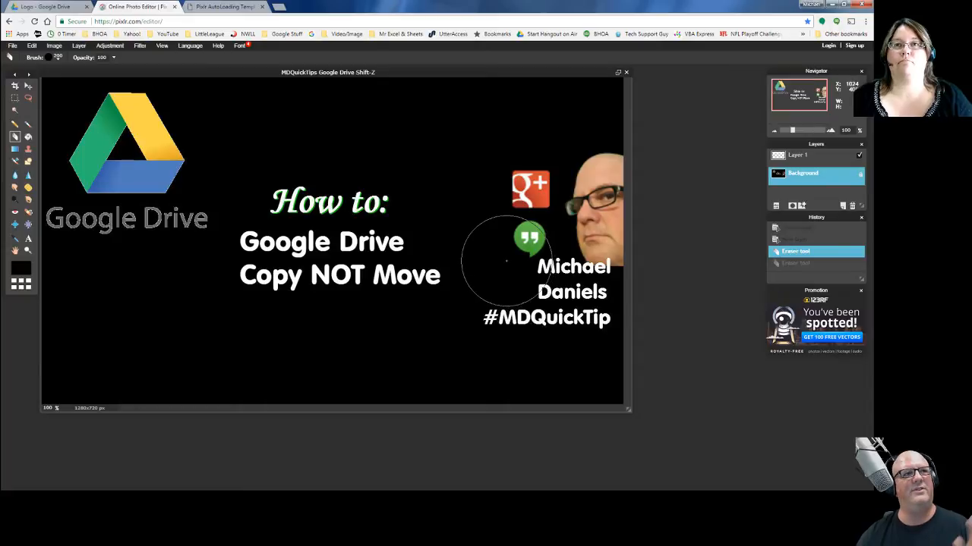
- Activate the Brush tool with the 200-size hard round brush
{"action": "left_click", "coordinate": [28, 125]}
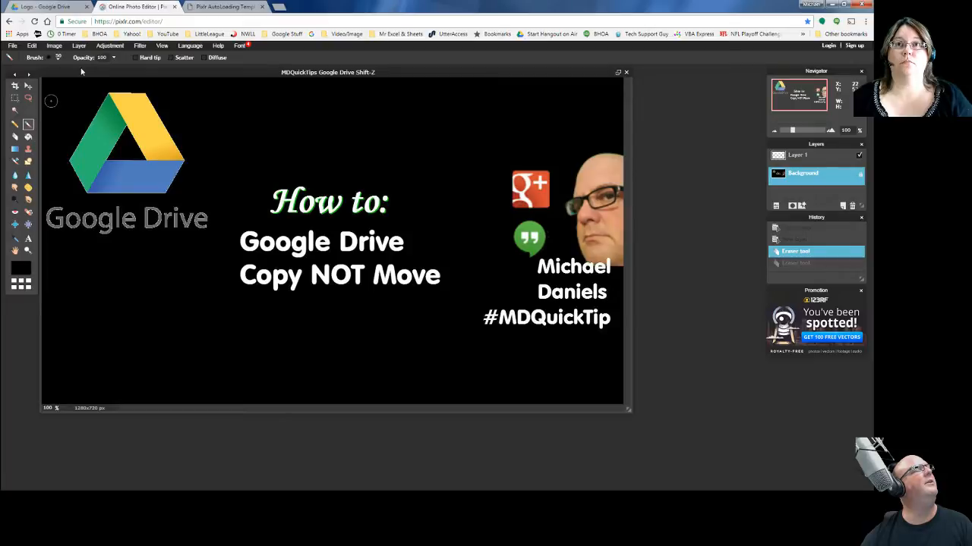
{"action": "left_click", "coordinate": [59, 60]}
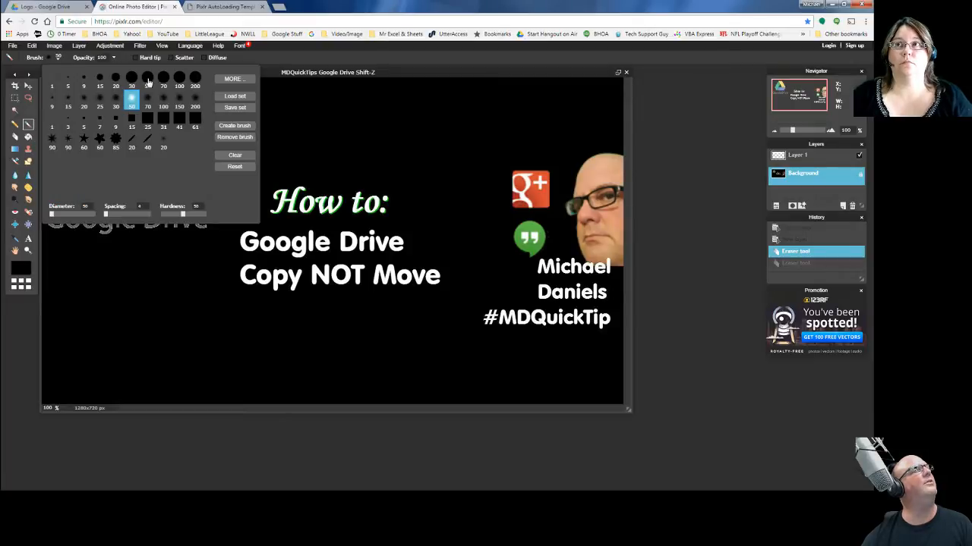
{"action": "left_click", "coordinate": [195, 80]}
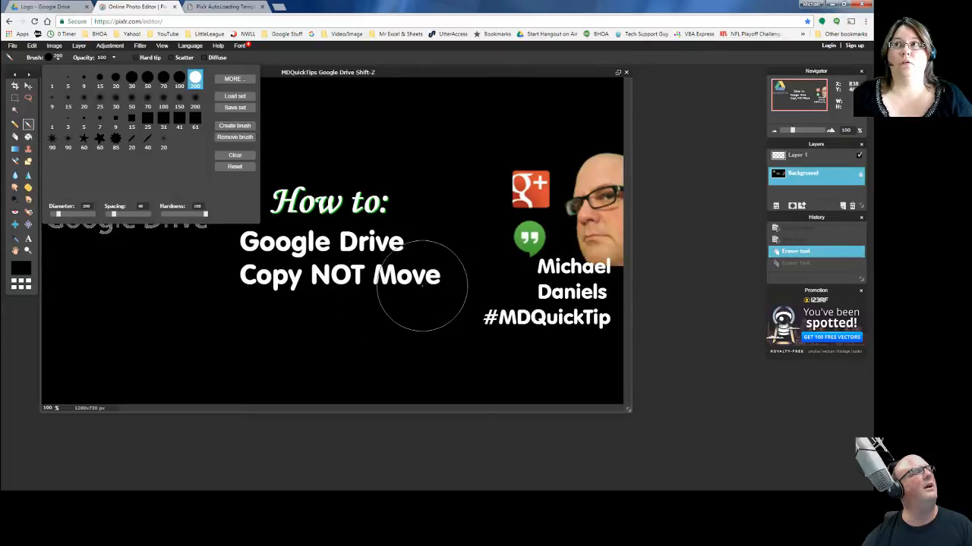
- Paint black over the title text and the Google Drive logo, and revert both brush strokes in the history
{"action": "left_click_drag", "start_coordinate": [412, 281], "coordinate": [260, 265]}
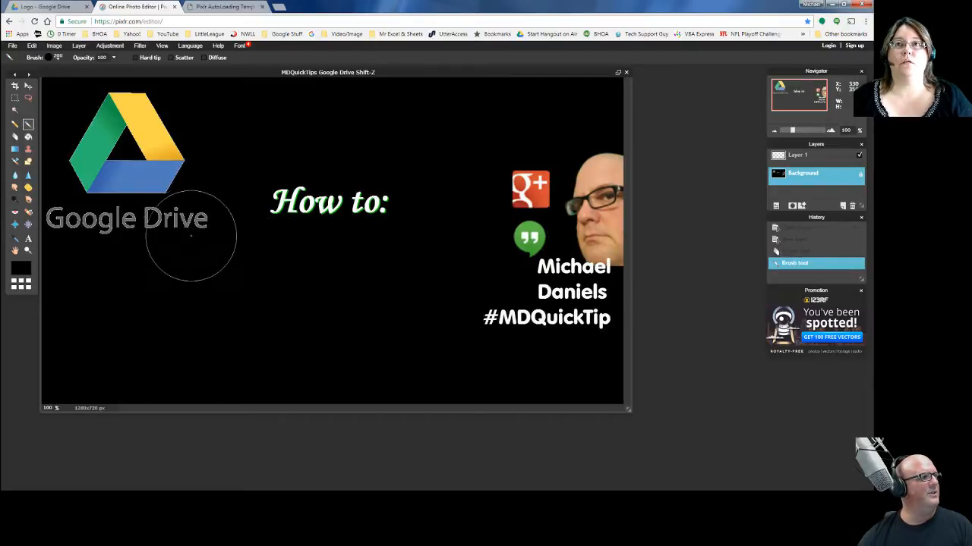
{"action": "mouse_move", "coordinate": [195, 238]}
{"action": "left_mouse_down"}
{"action": "mouse_move", "coordinate": [127, 116]}
{"action": "mouse_move", "coordinate": [92, 110]}
{"action": "mouse_move", "coordinate": [72, 174]}
{"action": "mouse_move", "coordinate": [71, 217]}
{"action": "mouse_move", "coordinate": [122, 210]}
{"action": "left_mouse_up"}
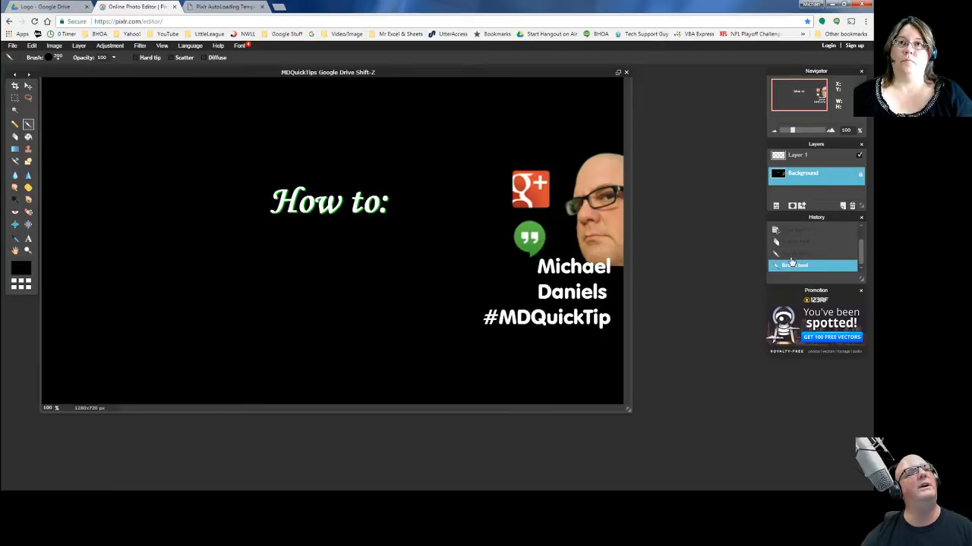
{"action": "left_click", "coordinate": [797, 253]}
{"action": "left_click", "coordinate": [797, 241]}
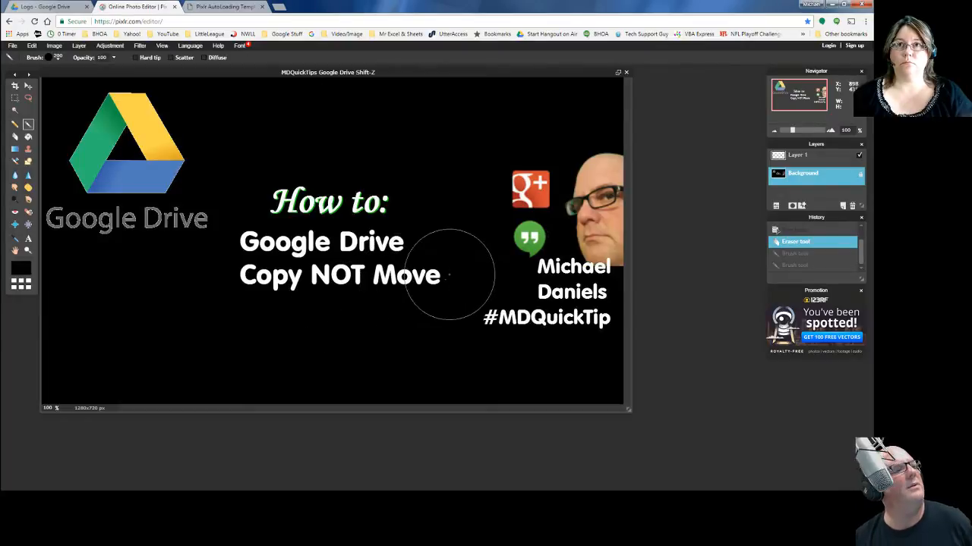
- Try painting over the "Google Drive Copy NOT Move" text in separate black strokes, reverting them through the history
{"action": "mouse_move", "coordinate": [437, 279]}
{"action": "left_mouse_down"}
{"action": "mouse_move", "coordinate": [360, 271]}
{"action": "mouse_move", "coordinate": [354, 279]}
{"action": "left_mouse_up"}
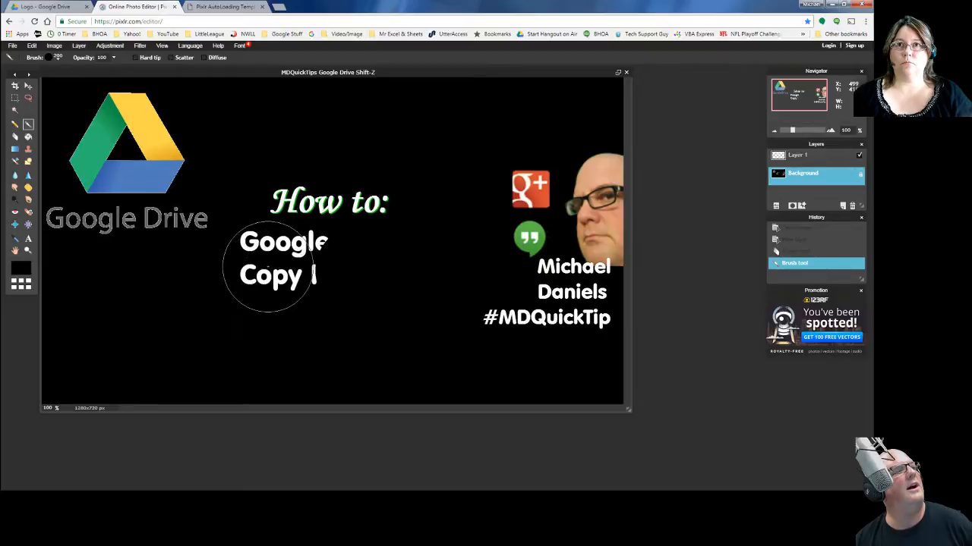
{"action": "left_click_drag", "start_coordinate": [271, 265], "coordinate": [271, 266]}
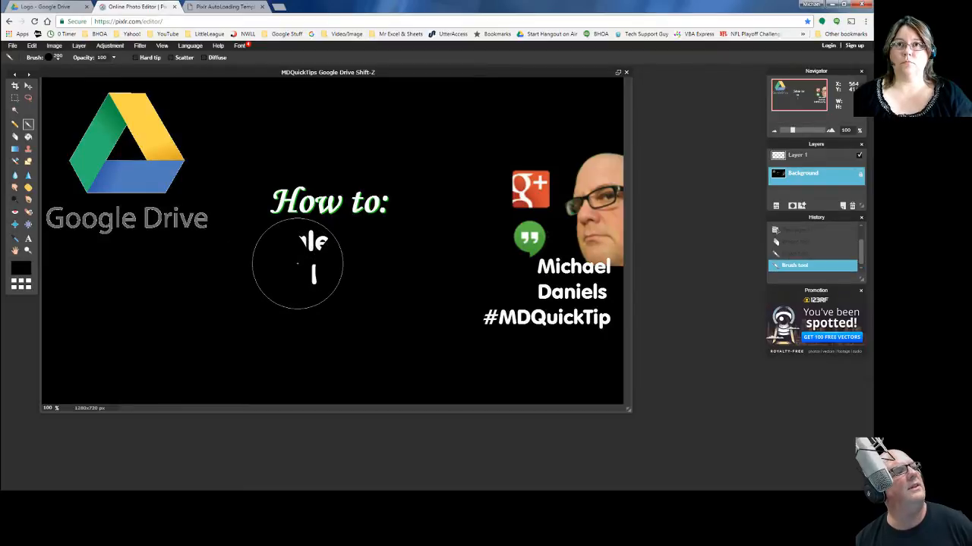
{"action": "left_click", "coordinate": [296, 265]}
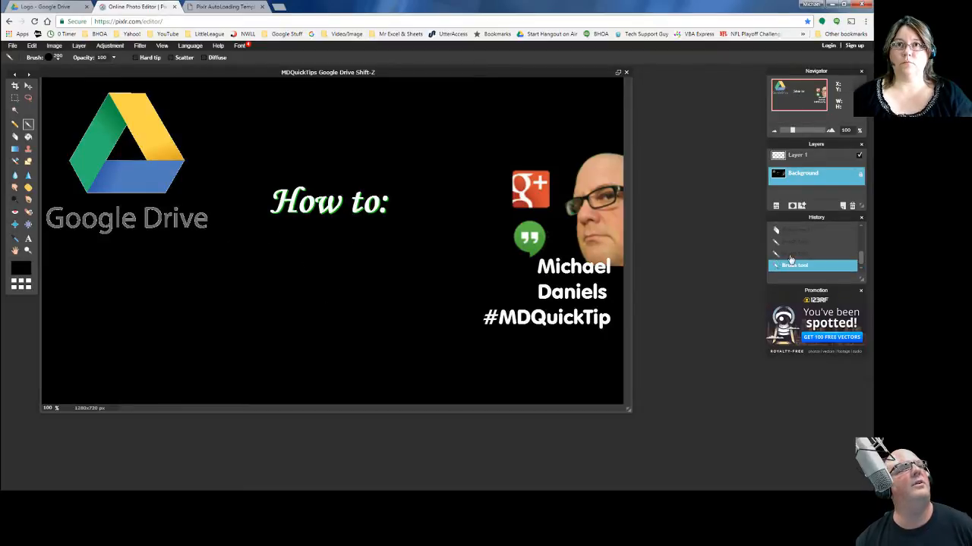
{"action": "left_click", "coordinate": [793, 253]}
{"action": "left_click", "coordinate": [803, 243]}
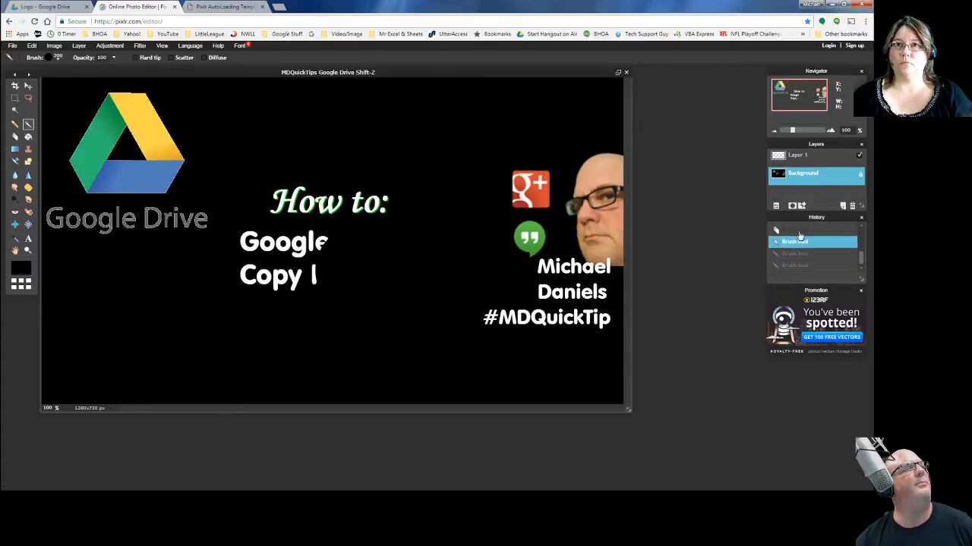
{"action": "key", "text": "ctrl+z"}
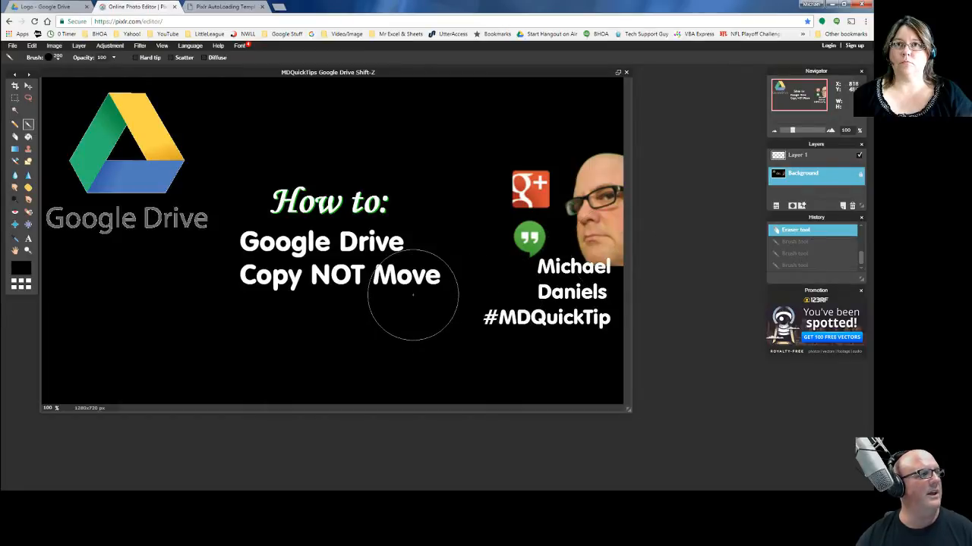
{"action": "mouse_move", "coordinate": [413, 293]}
{"action": "left_mouse_down"}
{"action": "mouse_move", "coordinate": [390, 271]}
{"action": "mouse_move", "coordinate": [360, 265]}
{"action": "mouse_move", "coordinate": [347, 234]}
{"action": "mouse_move", "coordinate": [336, 236]}
{"action": "left_mouse_up"}
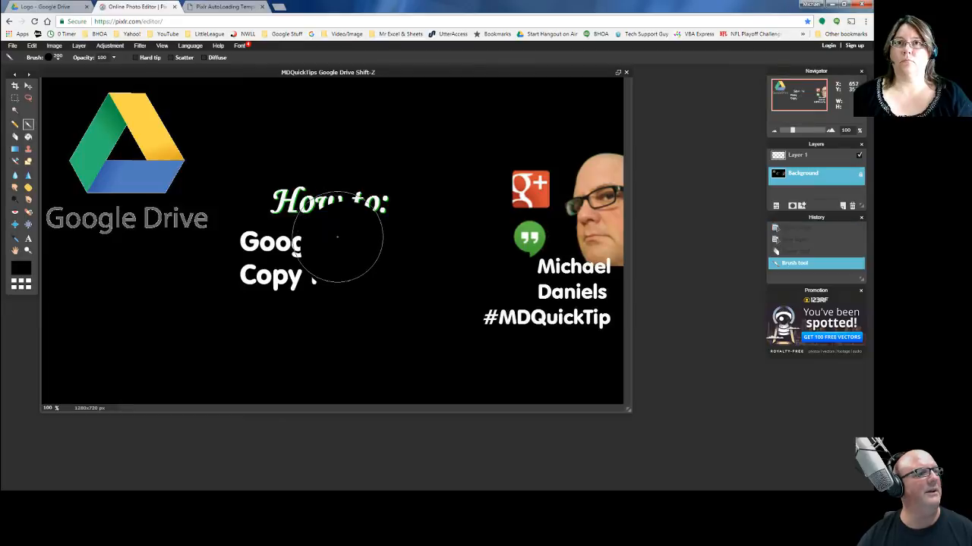
{"action": "left_click", "coordinate": [802, 255]}
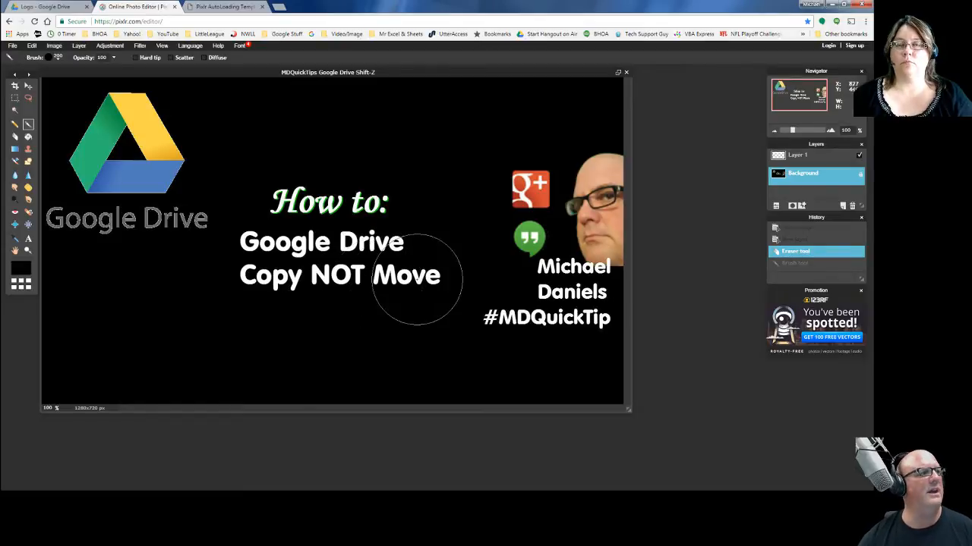
- Paint black over the "Google Drive Copy NOT Move" text and the Google Drive logo on the Background layer
{"action": "mouse_move", "coordinate": [417, 279]}
{"action": "left_mouse_down"}
{"action": "mouse_move", "coordinate": [221, 261]}
{"action": "mouse_move", "coordinate": [200, 245]}
{"action": "mouse_move", "coordinate": [134, 119]}
{"action": "mouse_move", "coordinate": [108, 124]}
{"action": "mouse_move", "coordinate": [93, 154]}
{"action": "mouse_move", "coordinate": [91, 208]}
{"action": "mouse_move", "coordinate": [76, 217]}
{"action": "mouse_move", "coordinate": [136, 228]}
{"action": "left_mouse_up"}
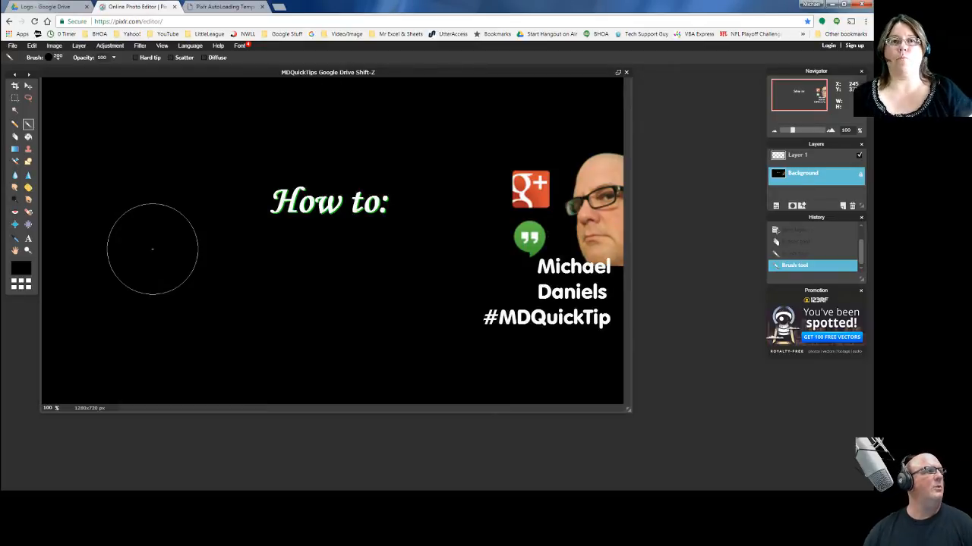
- Browse the Help Videos folder for an image to open, previewing the Google Keep Text from Image and Google Drive Shift-Z thumbnails
{"action": "left_click", "coordinate": [13, 45]}
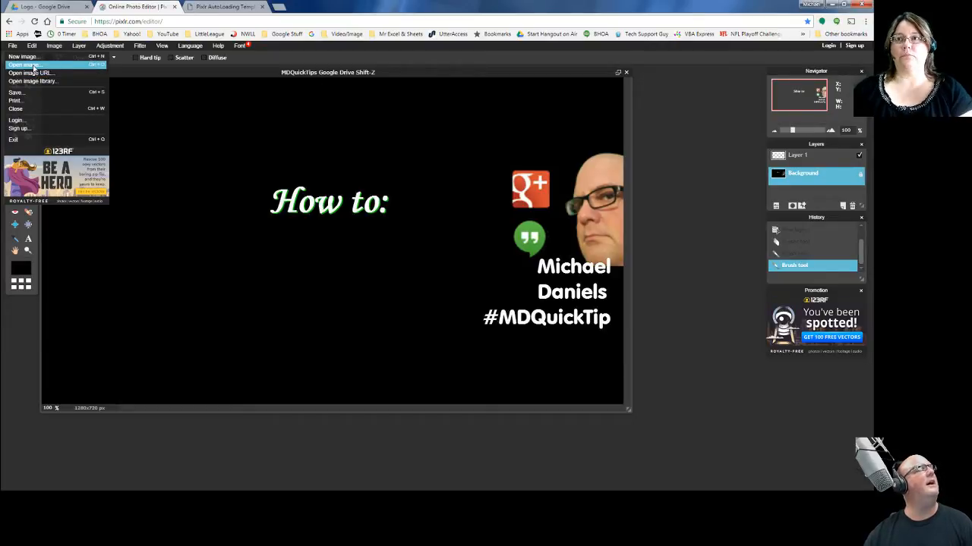
{"action": "left_click", "coordinate": [34, 67]}
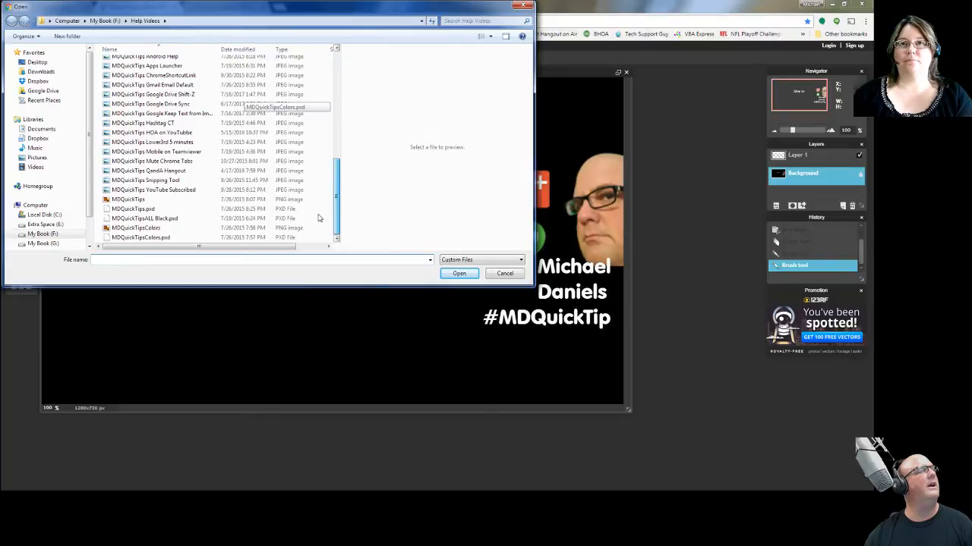
{"action": "scroll", "coordinate": [319, 217], "scroll_direction": "up", "scroll_amount": 3}
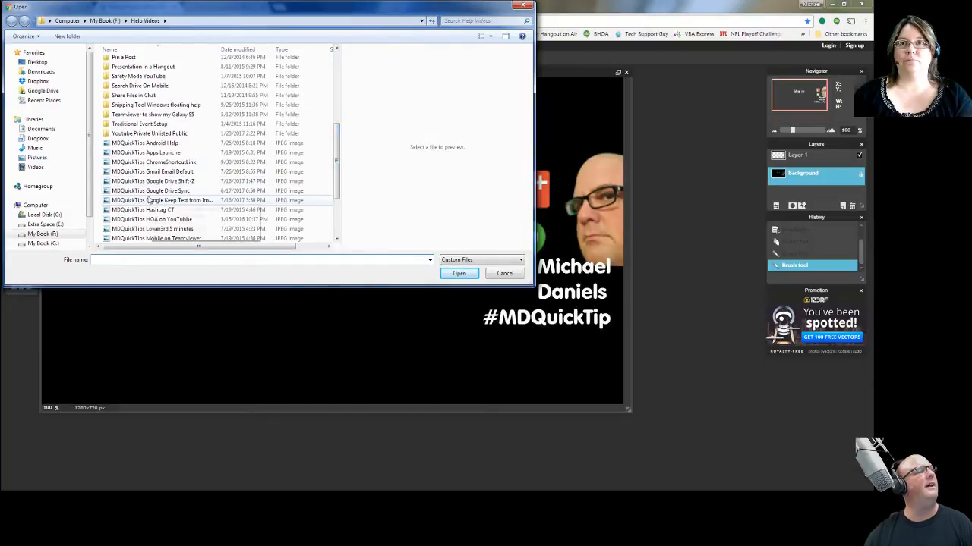
{"action": "left_click", "coordinate": [164, 192]}
{"action": "left_click", "coordinate": [164, 200]}
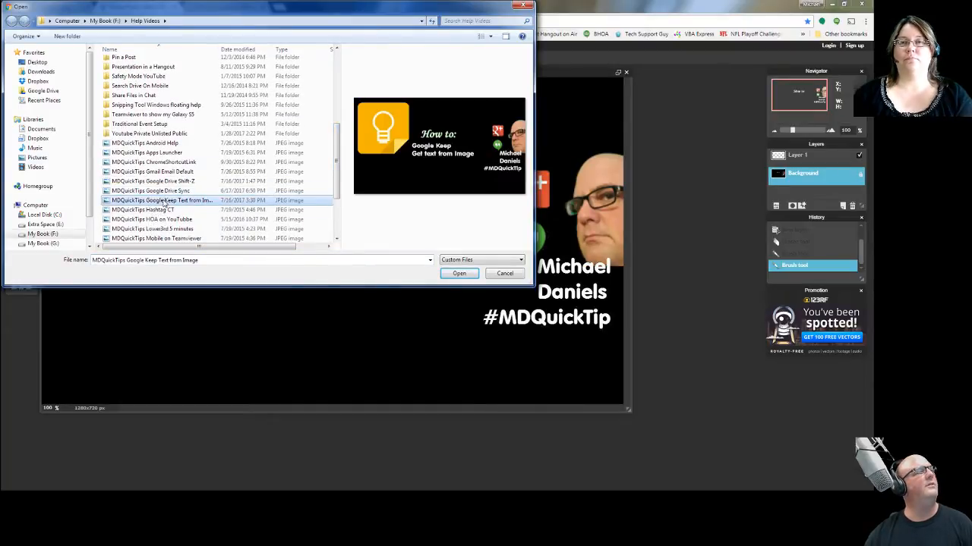
{"action": "left_click", "coordinate": [166, 182]}
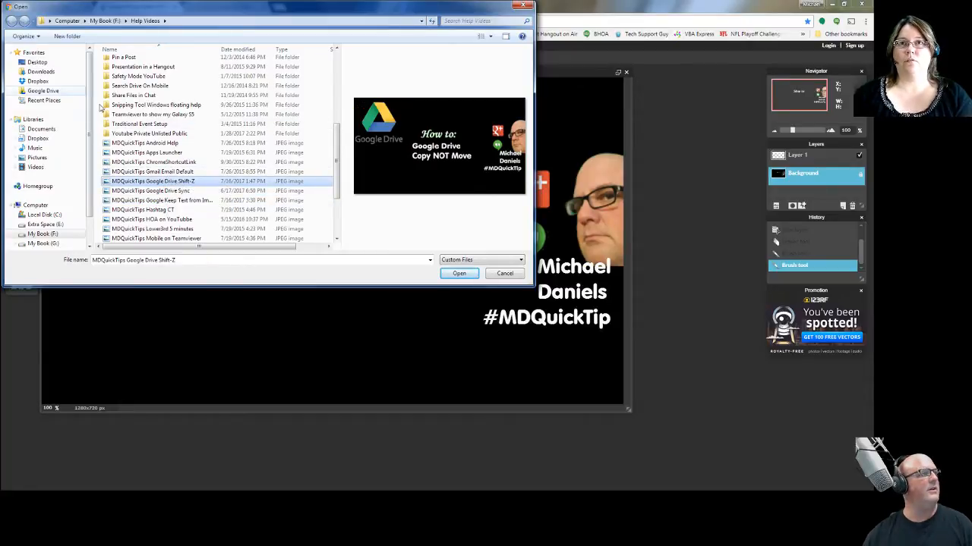
- Open the Google Logo Trans image from the Google Drive folder
{"action": "left_click", "coordinate": [43, 91]}
{"action": "scroll", "coordinate": [336, 63], "scroll_direction": "down", "scroll_amount": 1}
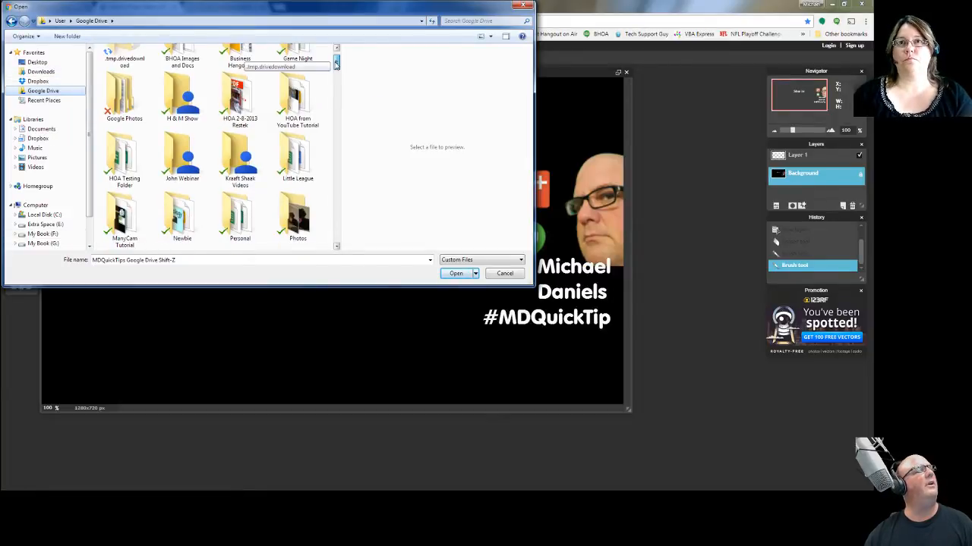
{"action": "left_click_drag", "start_coordinate": [337, 63], "coordinate": [332, 127]}
{"action": "left_click", "coordinate": [239, 152]}
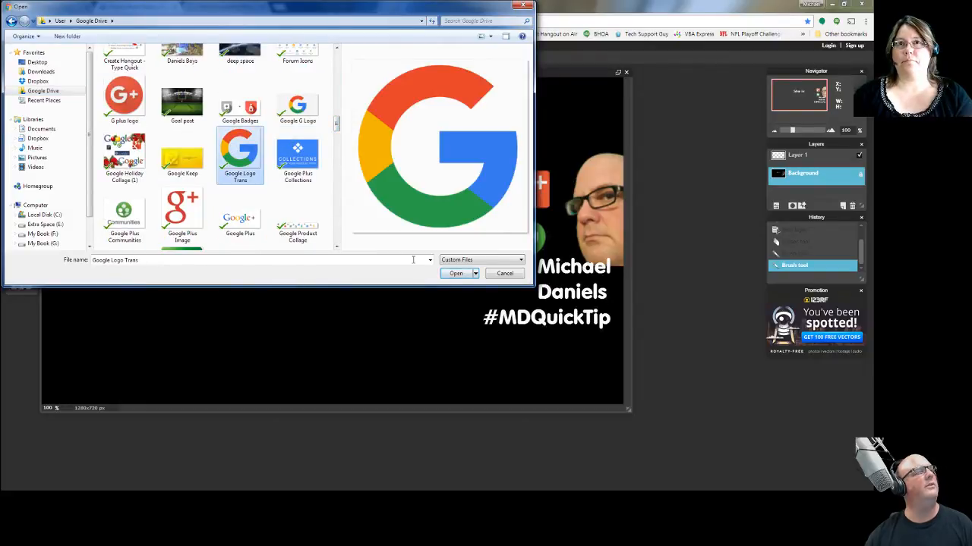
{"action": "left_click", "coordinate": [455, 274]}
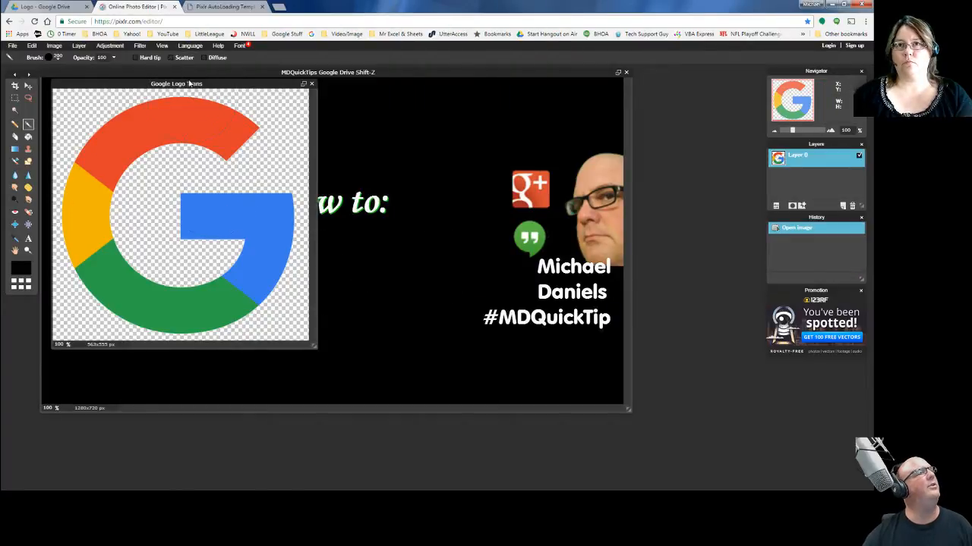
- Move the Google Logo Trans window clear of the "How to:" text and switch between the two open images
{"action": "left_click_drag", "start_coordinate": [187, 84], "coordinate": [328, 126]}
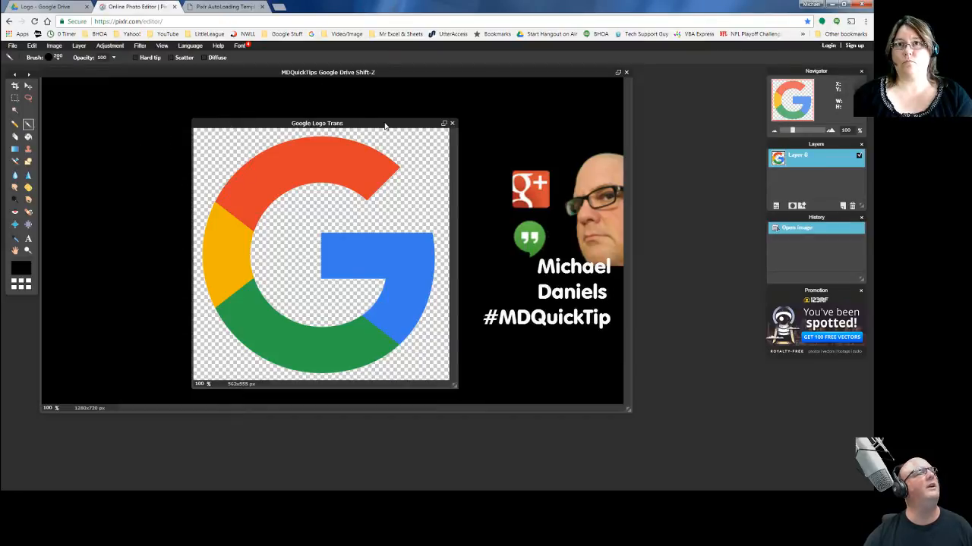
{"action": "left_click_drag", "start_coordinate": [385, 126], "coordinate": [687, 193]}
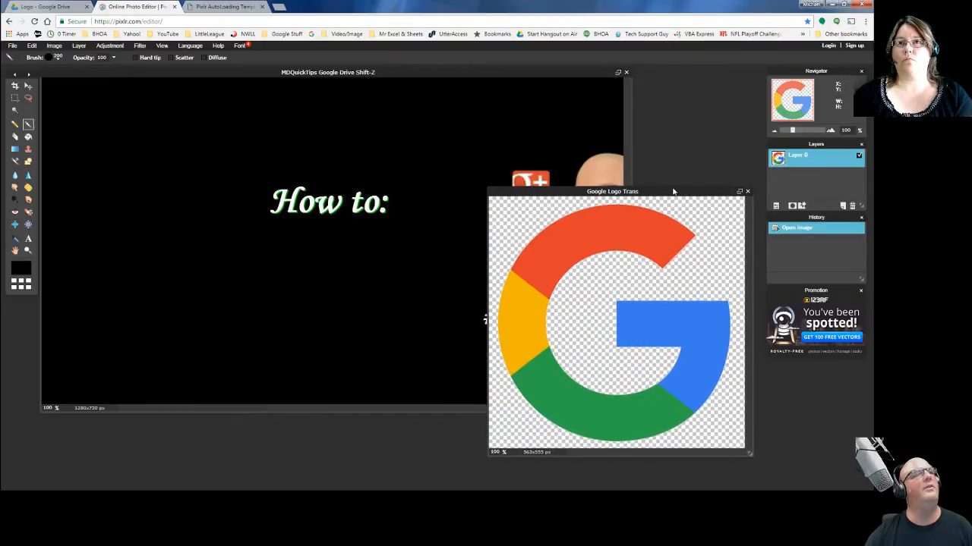
{"action": "left_click", "coordinate": [329, 73]}
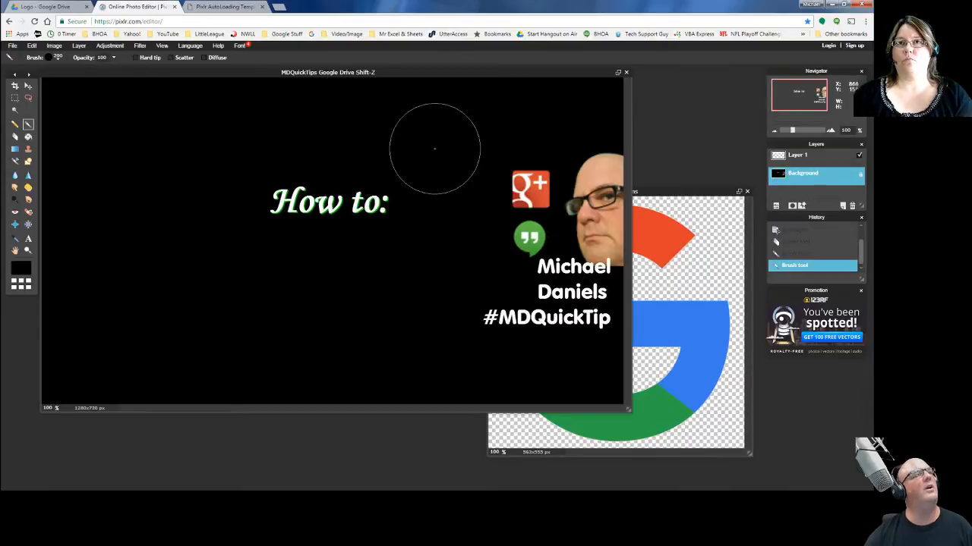
{"action": "left_click", "coordinate": [676, 195]}
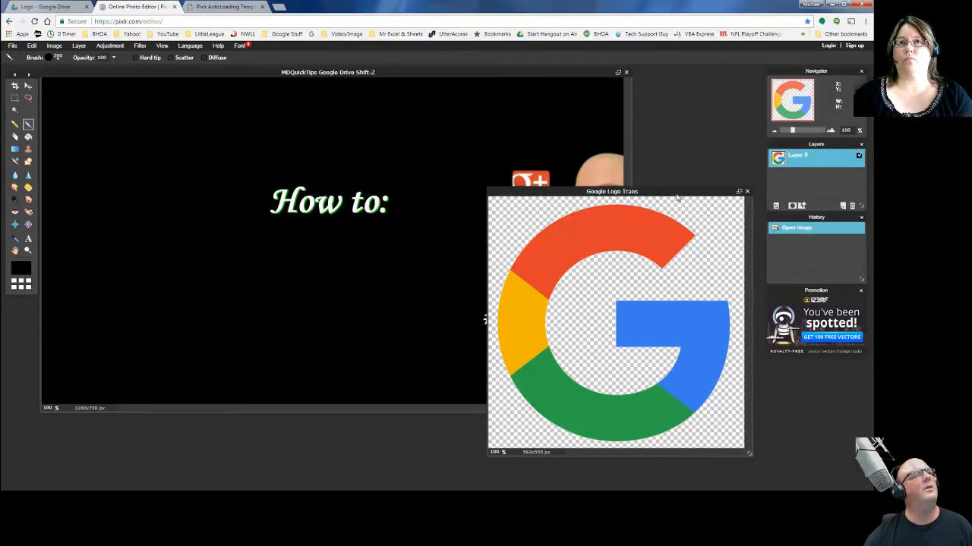
- Copy the whole Google Logo Trans image into the MDQuickTips thumbnail as a new layer and move it to the left side of the canvas
{"action": "left_click_drag", "start_coordinate": [658, 193], "coordinate": [616, 177]}
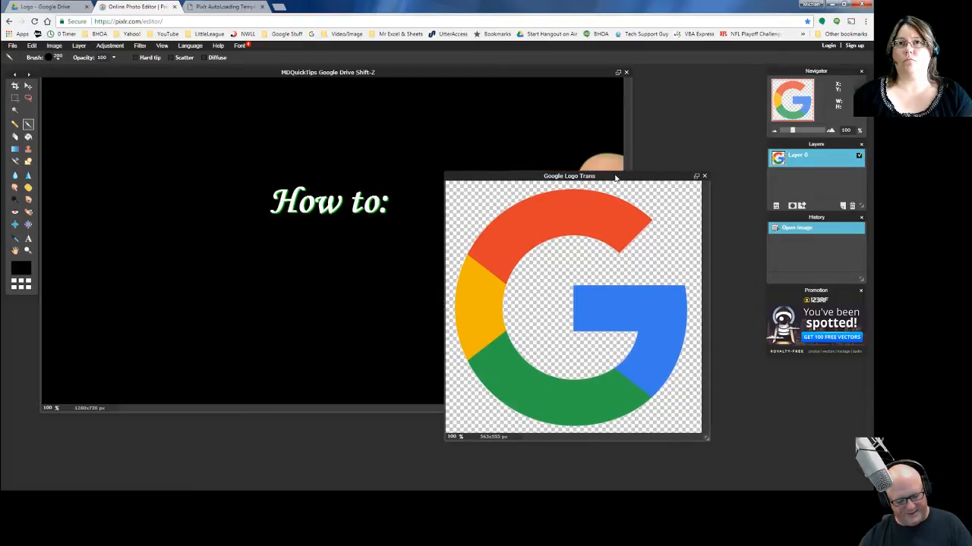
{"action": "key", "text": "ctrl+a"}
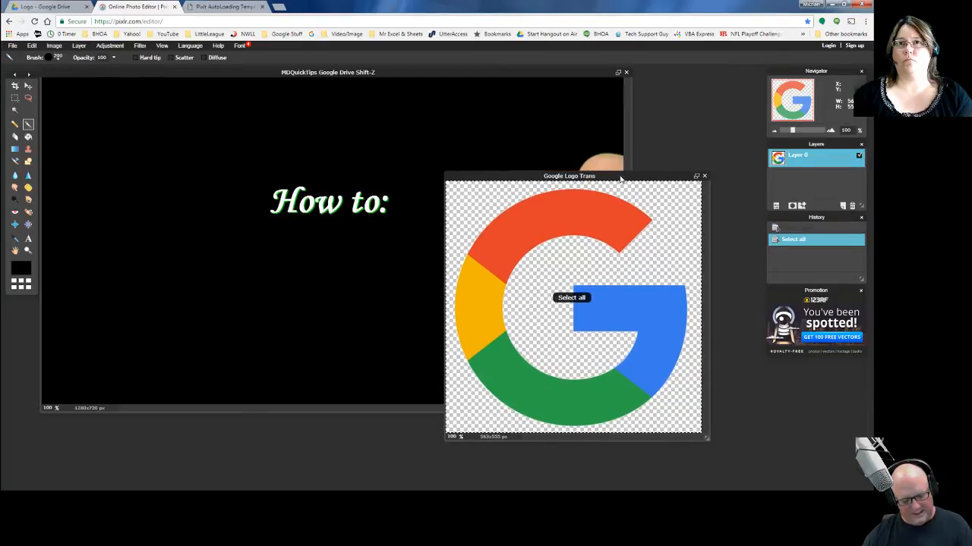
{"action": "key", "text": "ctrl+c"}
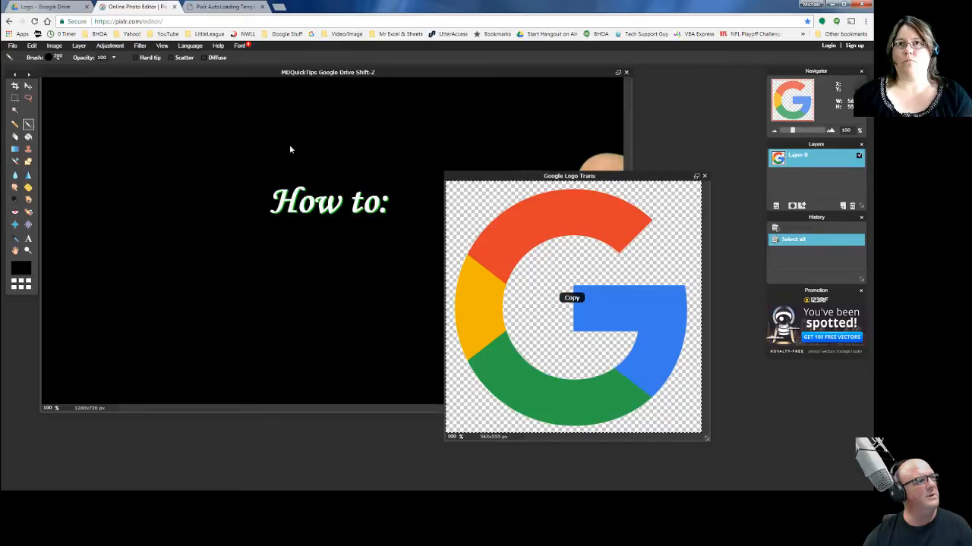
{"action": "left_click", "coordinate": [175, 134]}
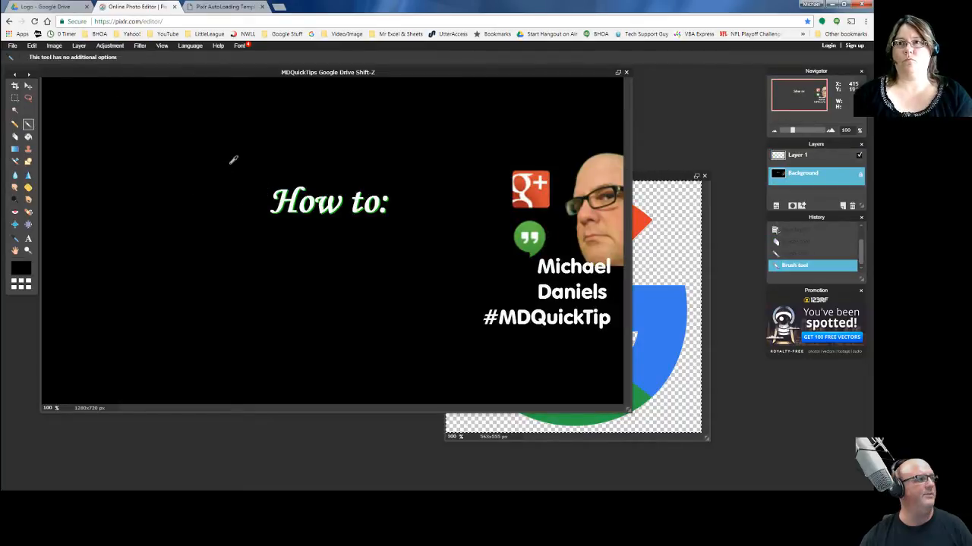
{"action": "key", "text": "ctrl+v"}
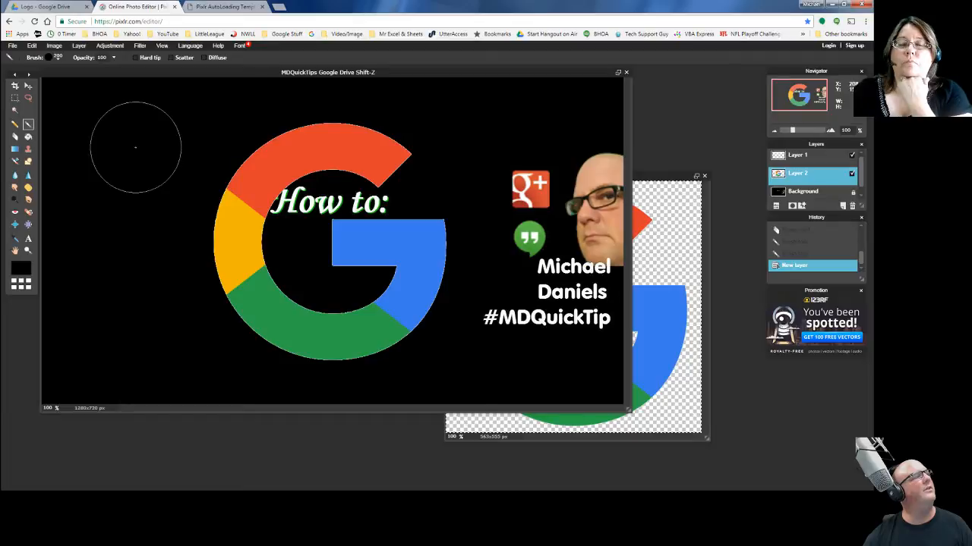
{"action": "left_click", "coordinate": [28, 86]}
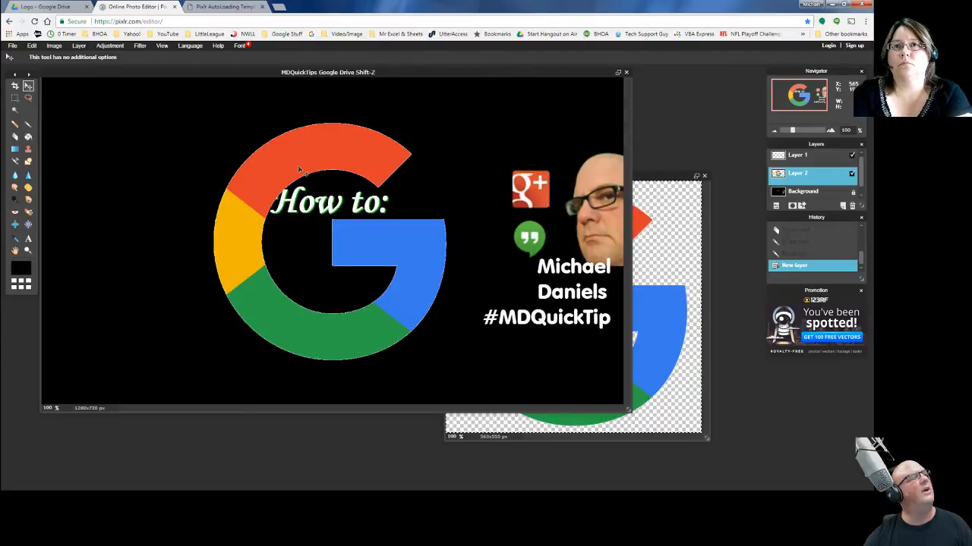
{"action": "left_click_drag", "start_coordinate": [300, 168], "coordinate": [130, 170]}
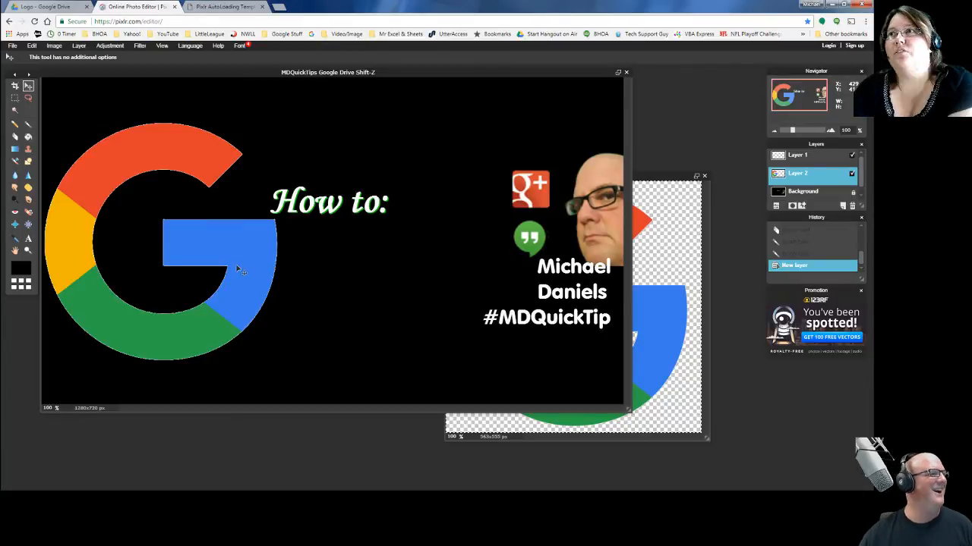
- Change the main color from the white swatch to purple, #b367cf
{"action": "left_click", "coordinate": [14, 284]}
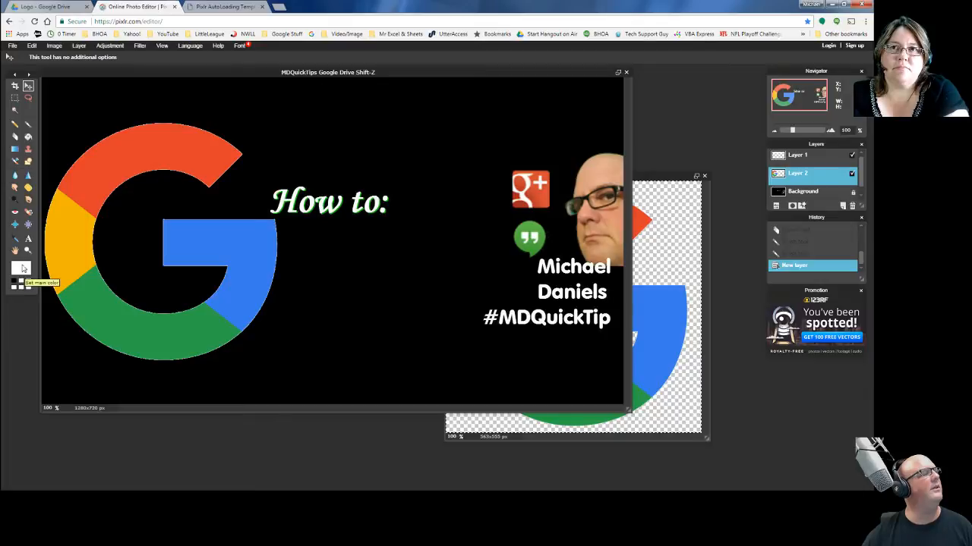
{"action": "left_click", "coordinate": [22, 268]}
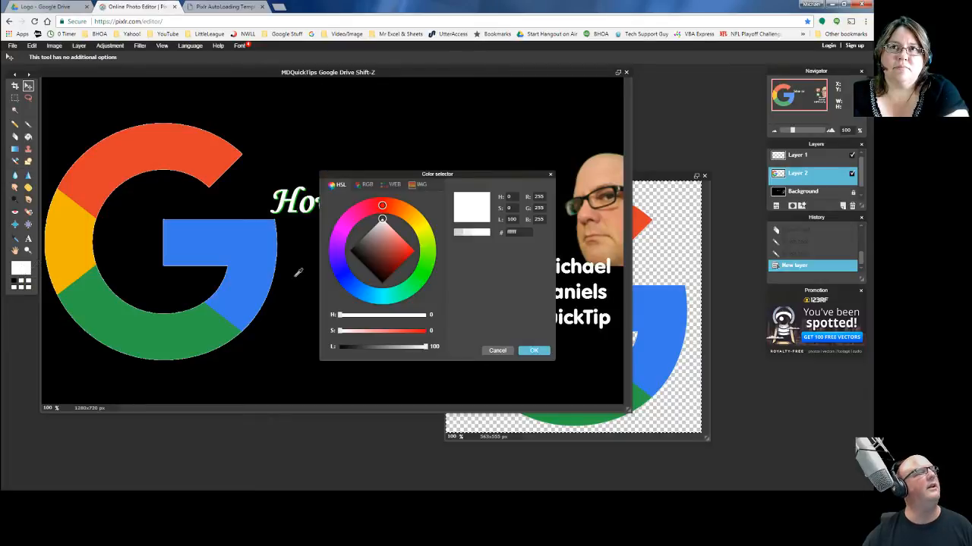
{"action": "mouse_move", "coordinate": [400, 242]}
{"action": "left_mouse_down"}
{"action": "mouse_move", "coordinate": [424, 274]}
{"action": "mouse_move", "coordinate": [370, 308]}
{"action": "mouse_move", "coordinate": [356, 258]}
{"action": "mouse_move", "coordinate": [373, 245]}
{"action": "mouse_move", "coordinate": [396, 248]}
{"action": "mouse_move", "coordinate": [392, 241]}
{"action": "left_mouse_up"}
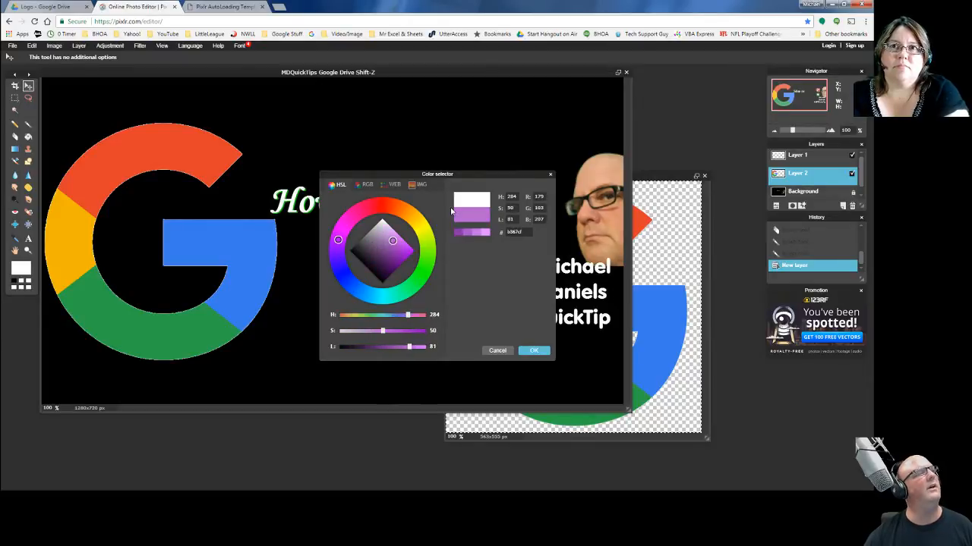
{"action": "left_click", "coordinate": [534, 350]}
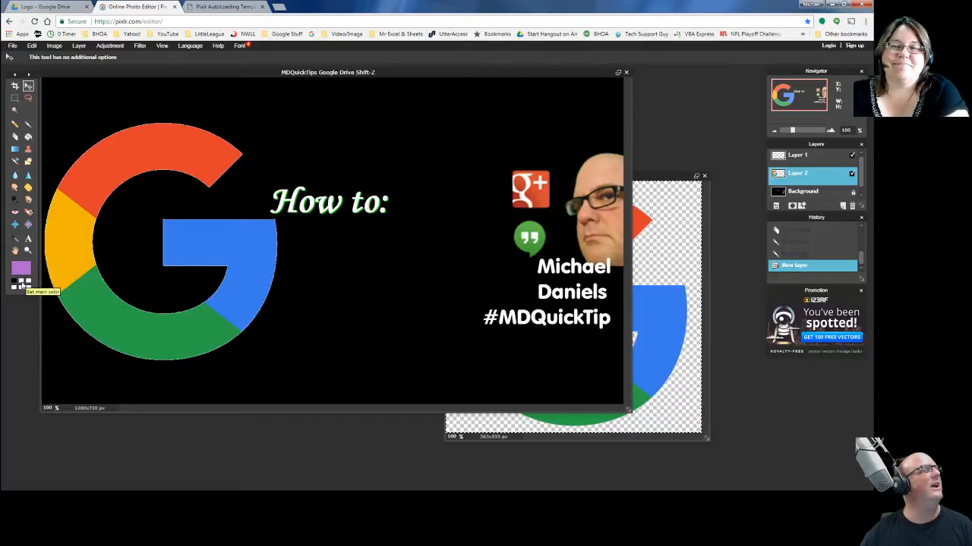
- Add the white text "GOOGLE G SUITE" below the "How to:" lettering
{"action": "left_click", "coordinate": [22, 285]}
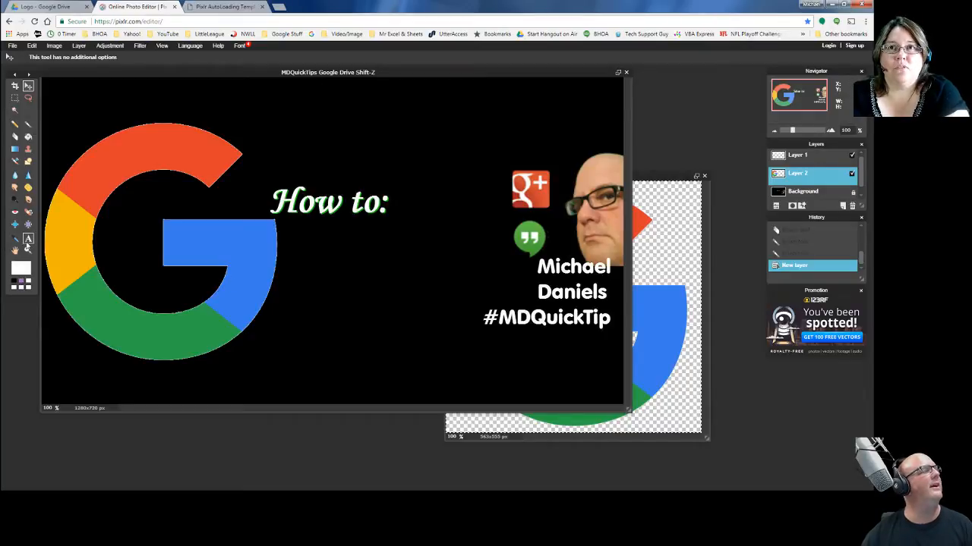
{"action": "left_click", "coordinate": [28, 240]}
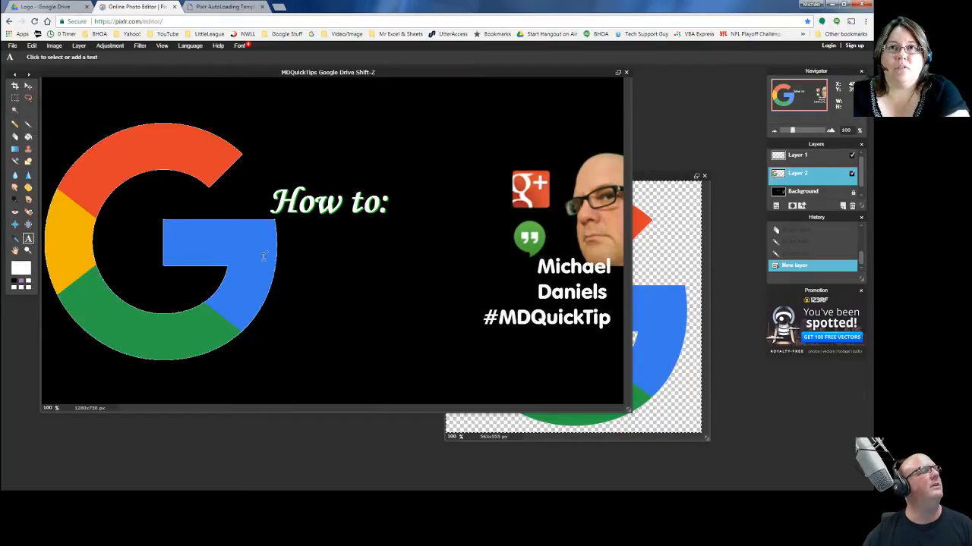
{"action": "left_click", "coordinate": [300, 246]}
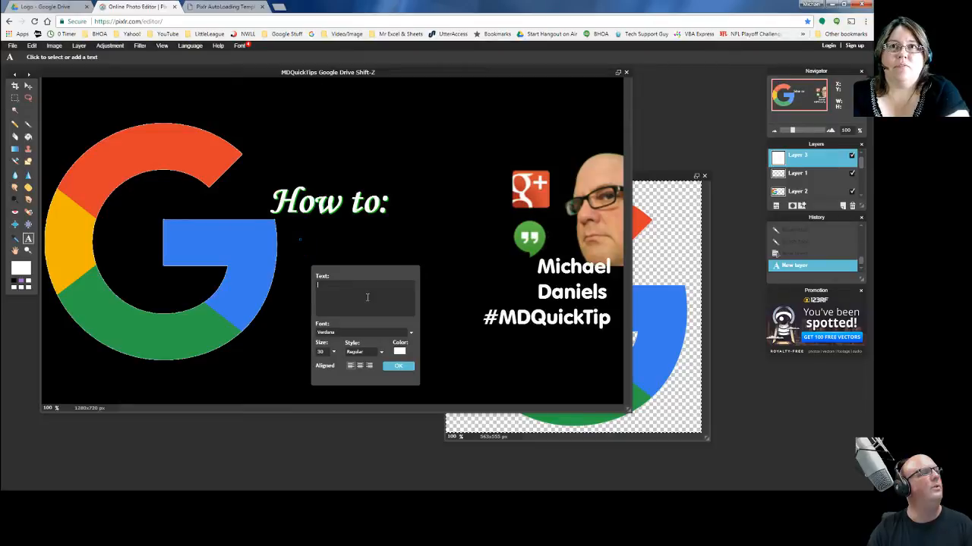
{"action": "type", "text": "GOOGLE"}
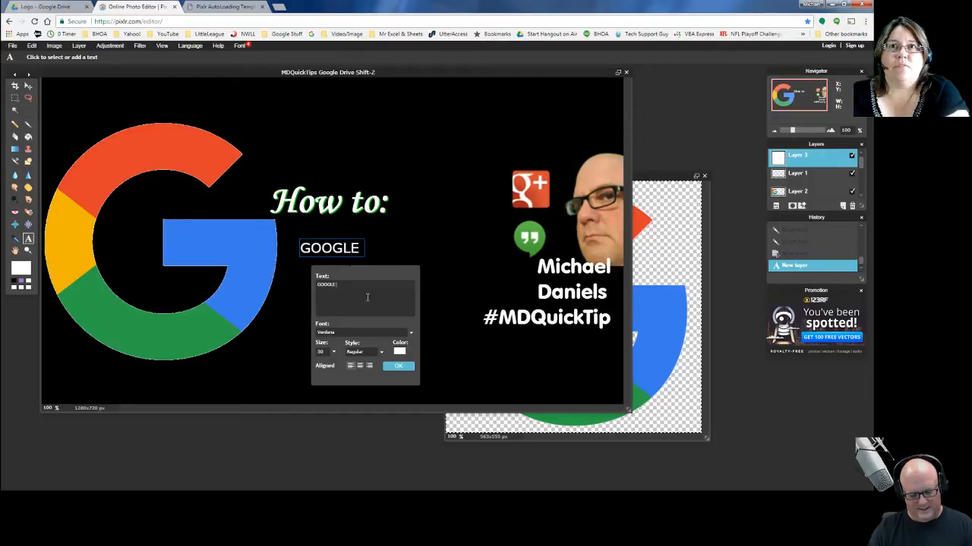
{"action": "type", "text": " S"}
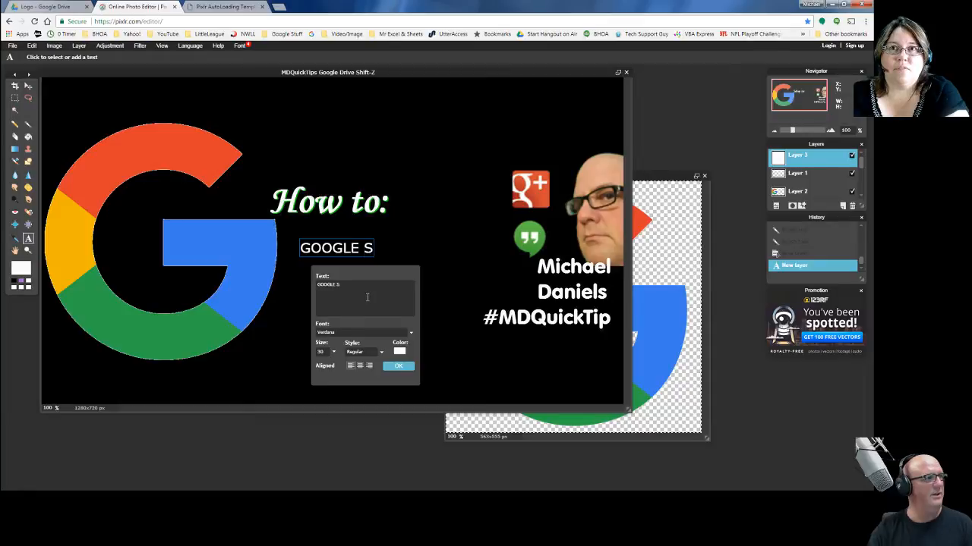
{"action": "key", "text": "BackSpace"}
{"action": "key", "text": "BackSpace"}
{"action": "type", "text": "G SUITE"}
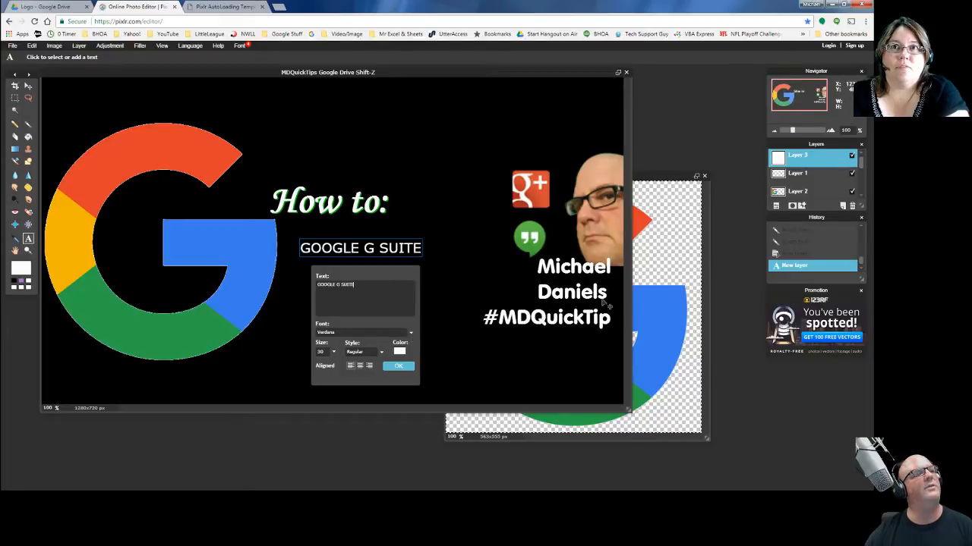
- Set the text's font to VAGRounded BT and its size to 46
{"action": "left_click", "coordinate": [410, 334]}
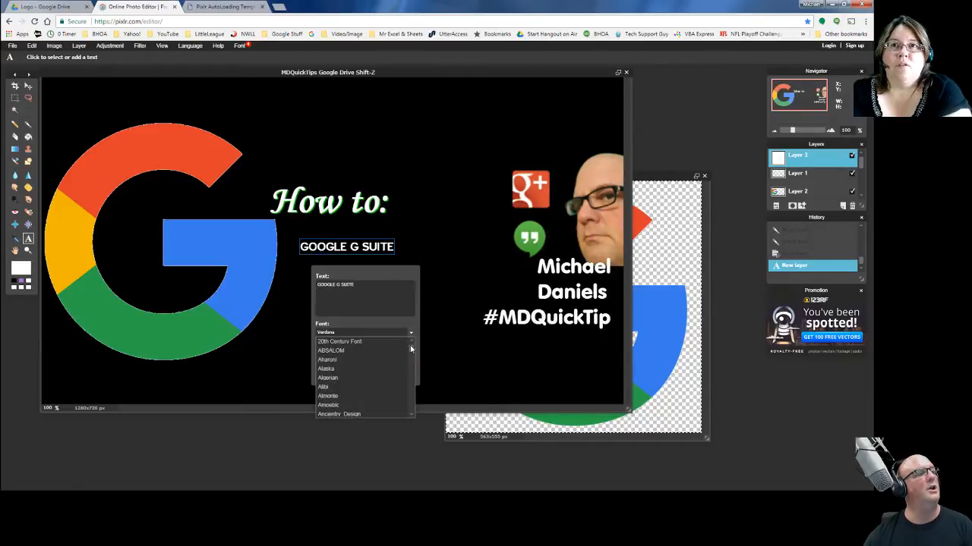
{"action": "left_click_drag", "start_coordinate": [410, 349], "coordinate": [414, 404]}
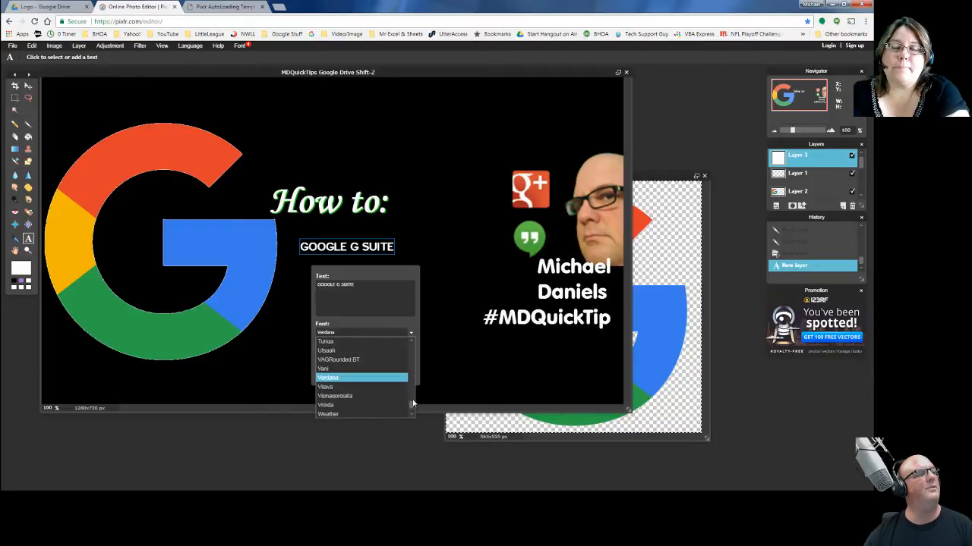
{"action": "left_click", "coordinate": [357, 360]}
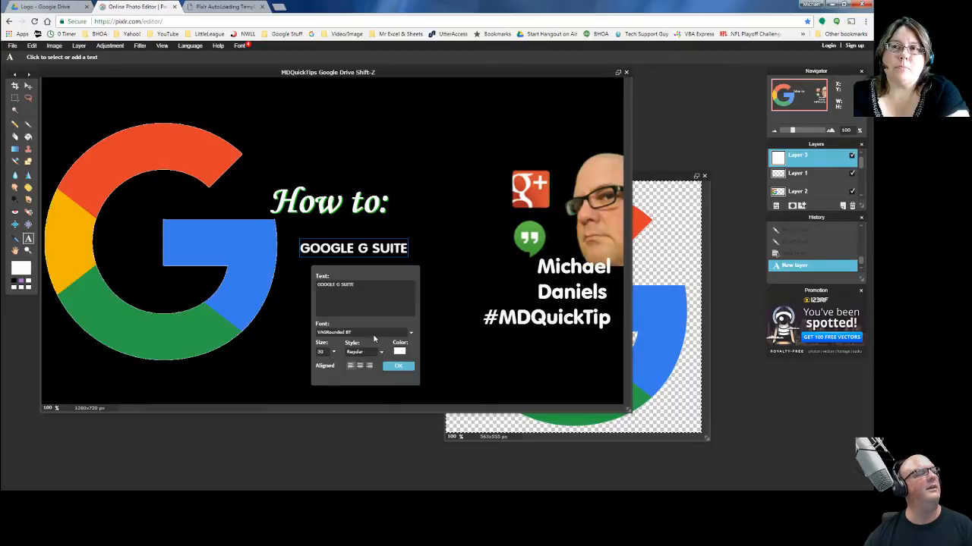
{"action": "left_click", "coordinate": [335, 355]}
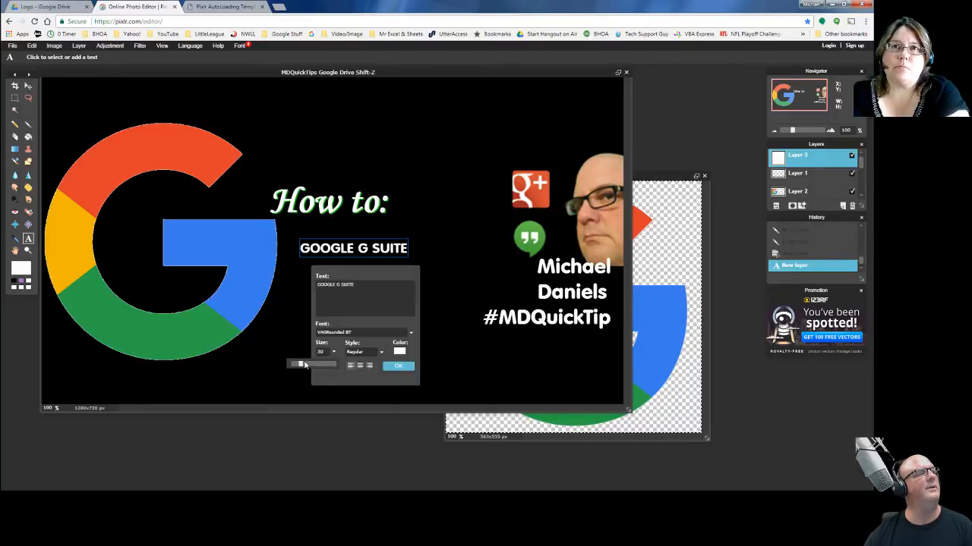
{"action": "left_click_drag", "start_coordinate": [297, 365], "coordinate": [309, 366]}
- Put "G SUITE" on a second line, center the text and nudge it into place under "How to:"
{"action": "left_click", "coordinate": [336, 287]}
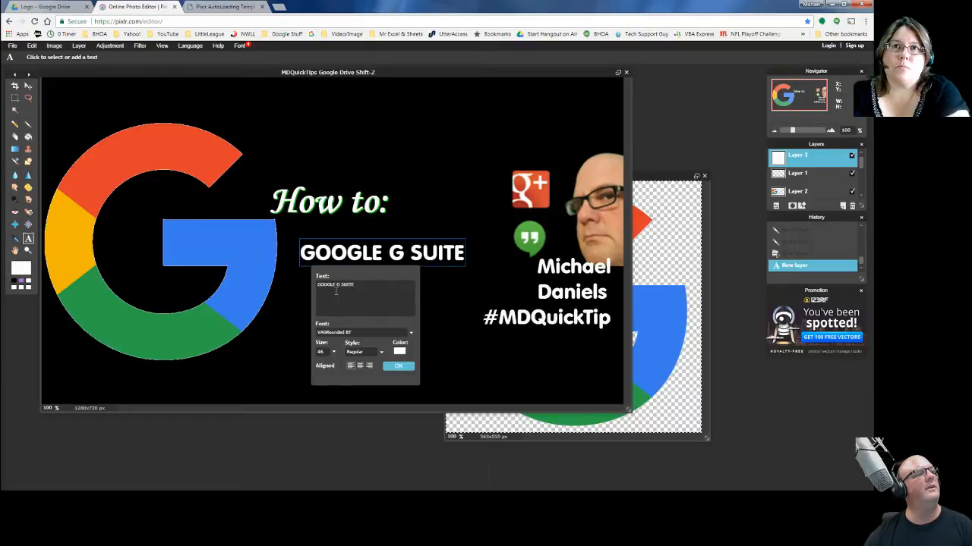
{"action": "key", "text": "Return"}
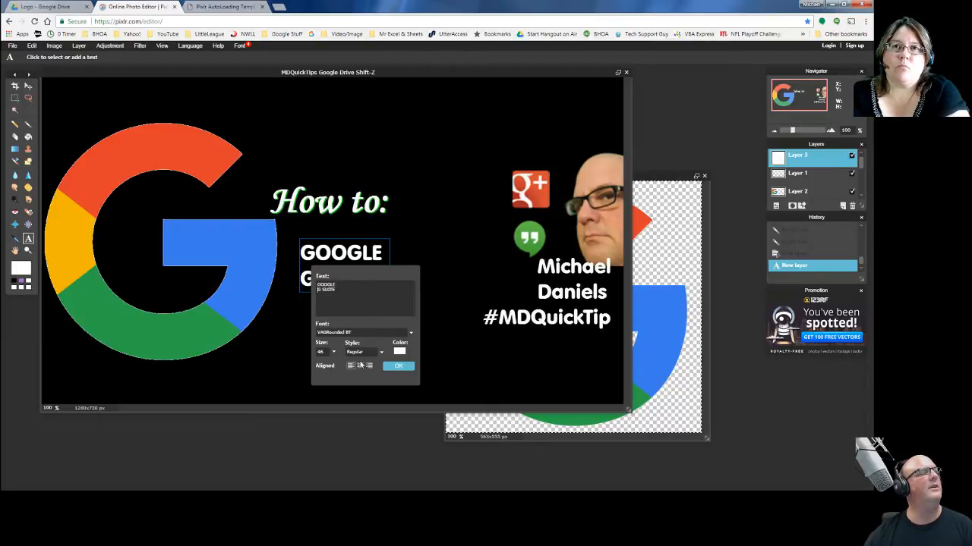
{"action": "left_click_drag", "start_coordinate": [356, 268], "coordinate": [540, 126]}
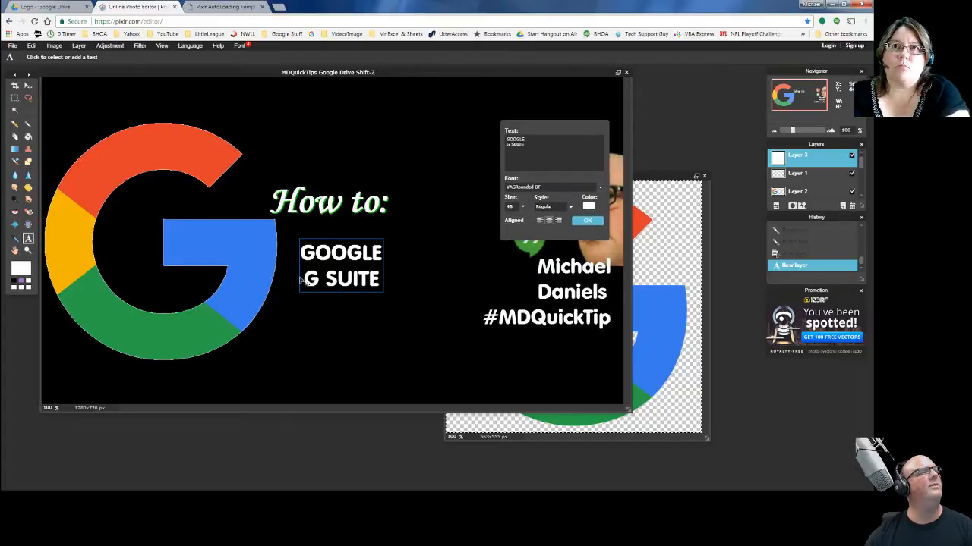
{"action": "left_click_drag", "start_coordinate": [331, 268], "coordinate": [335, 264]}
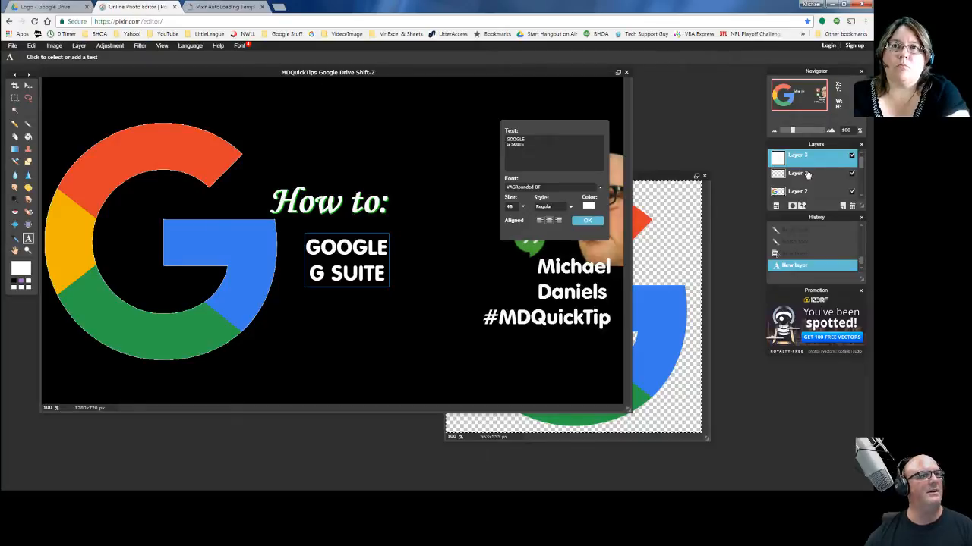
{"action": "left_click", "coordinate": [797, 196]}
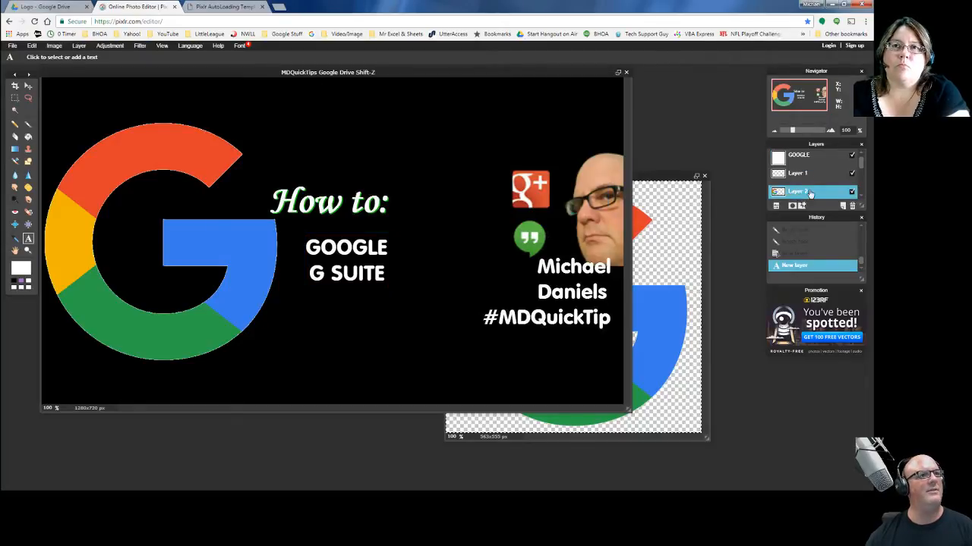
{"action": "left_click", "coordinate": [802, 159]}
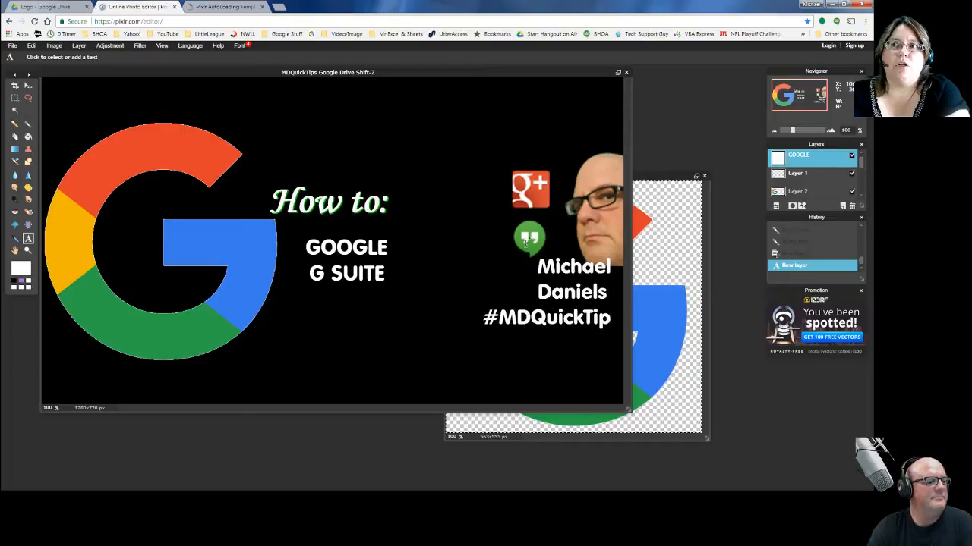
{"action": "left_click", "coordinate": [21, 268]}
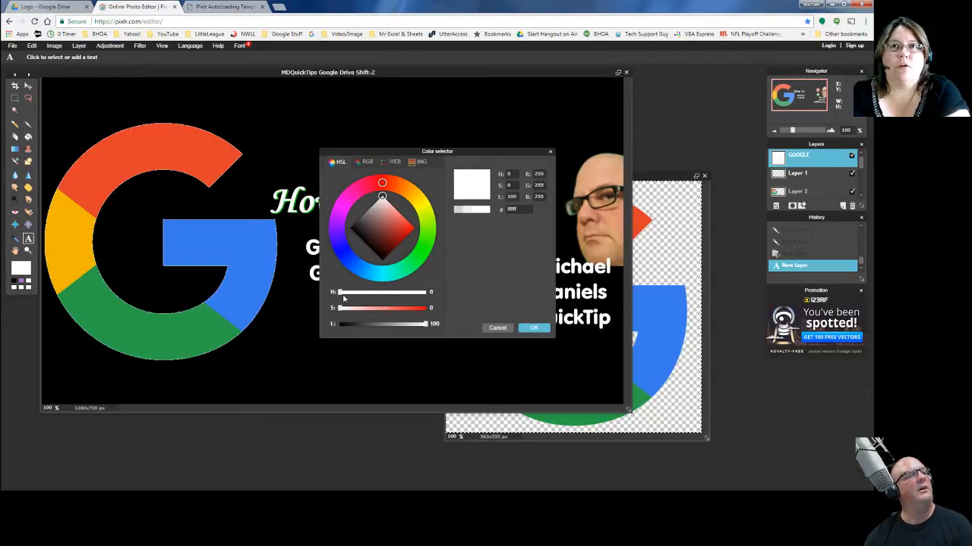
{"action": "left_click", "coordinate": [387, 217]}
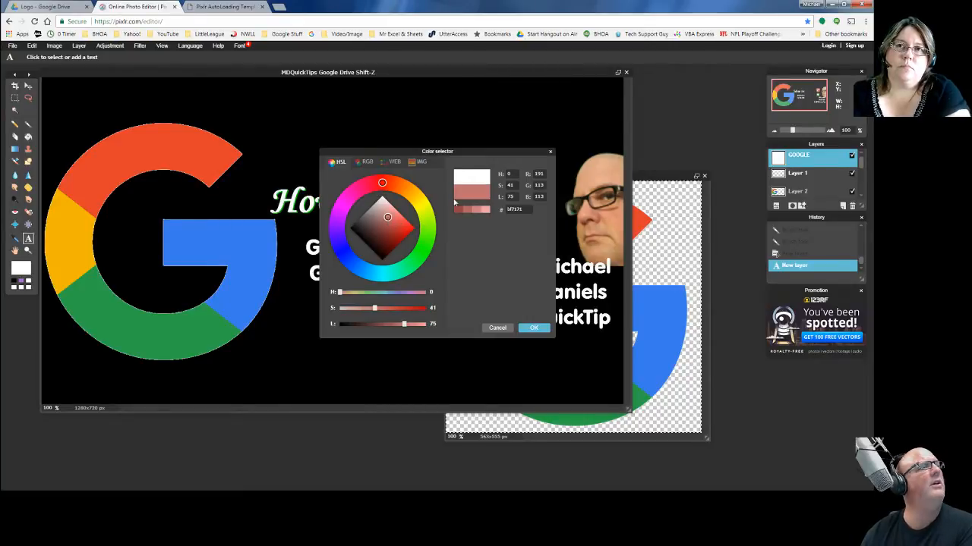
{"action": "left_click", "coordinate": [499, 331]}
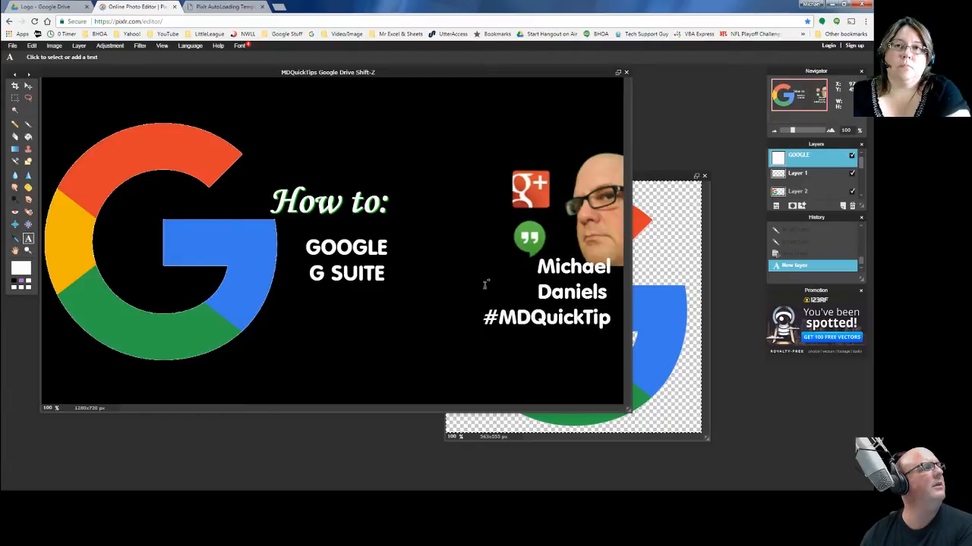
- Use the color picker to sample the logo's orange-red as the main color, and replace it with white sampled from the caption lettering
{"action": "left_click", "coordinate": [16, 240]}
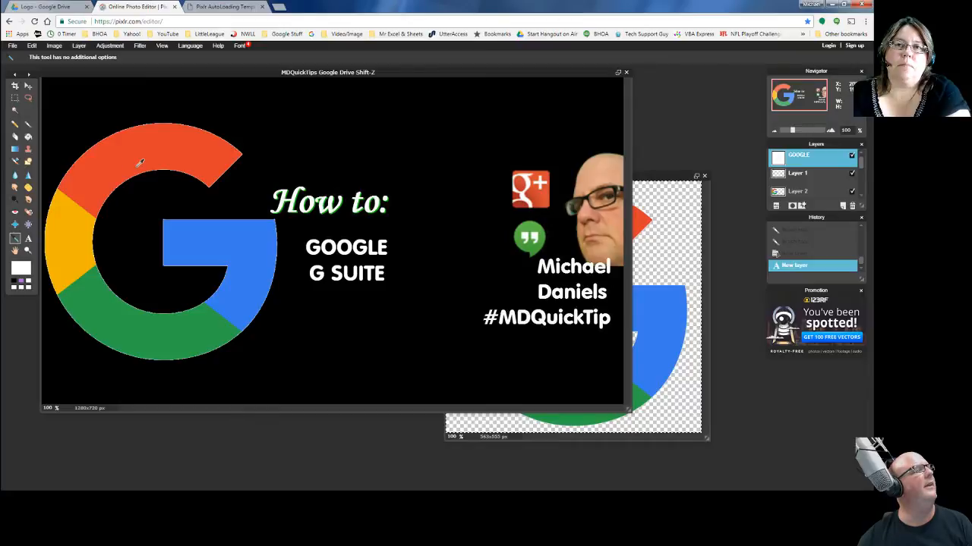
{"action": "left_click", "coordinate": [148, 146]}
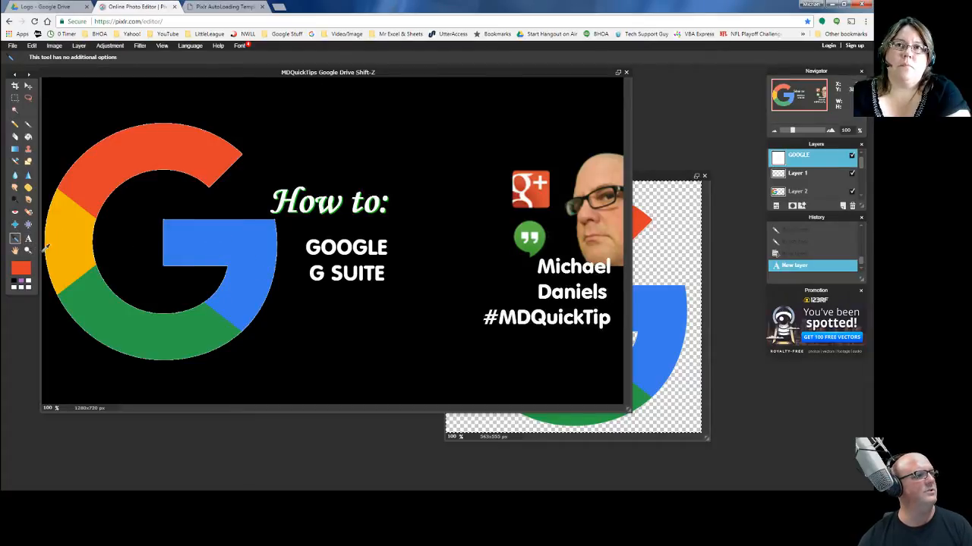
{"action": "left_click", "coordinate": [561, 286]}
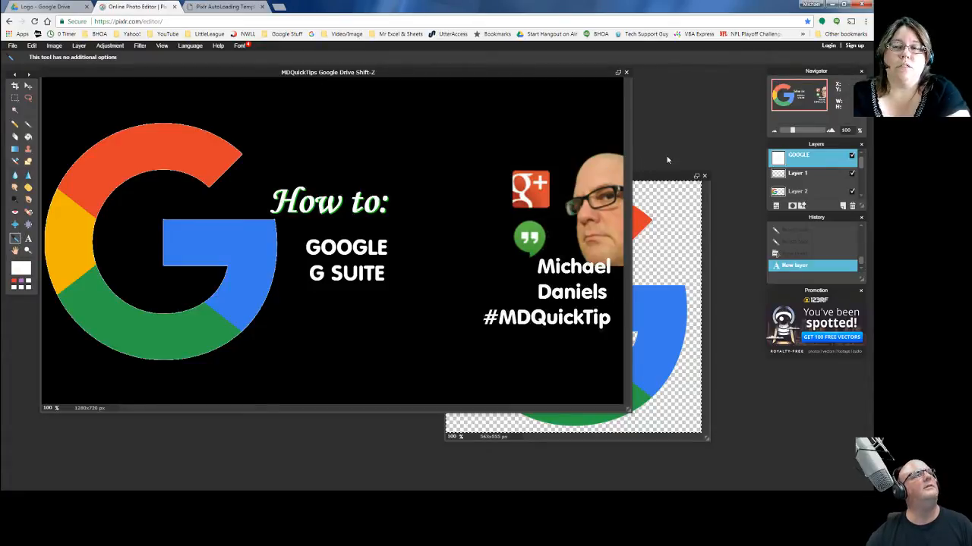
- Paste a copy of the whole Google Logo Trans image into the MDQuickTips thumbnail and move it slightly offset over the existing G
{"action": "left_click", "coordinate": [662, 176]}
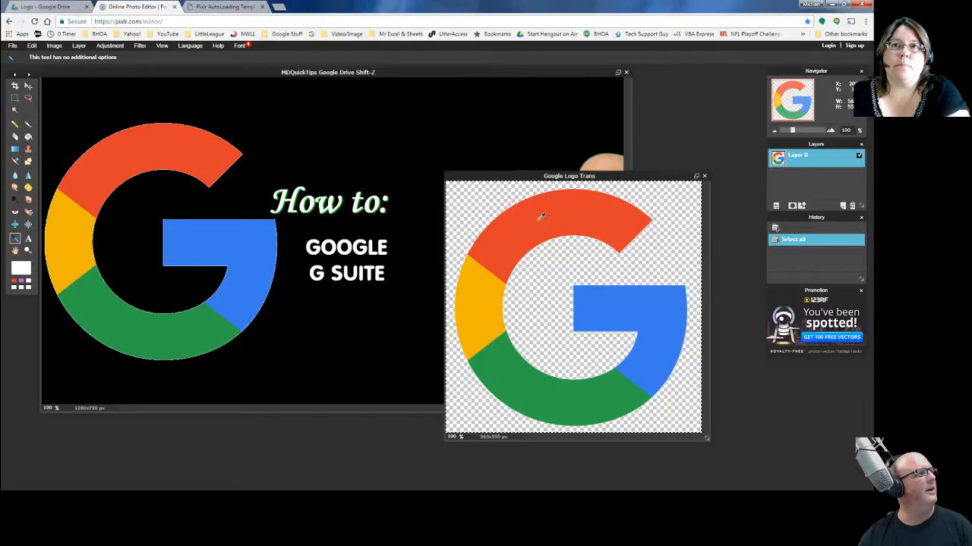
{"action": "left_click", "coordinate": [29, 87]}
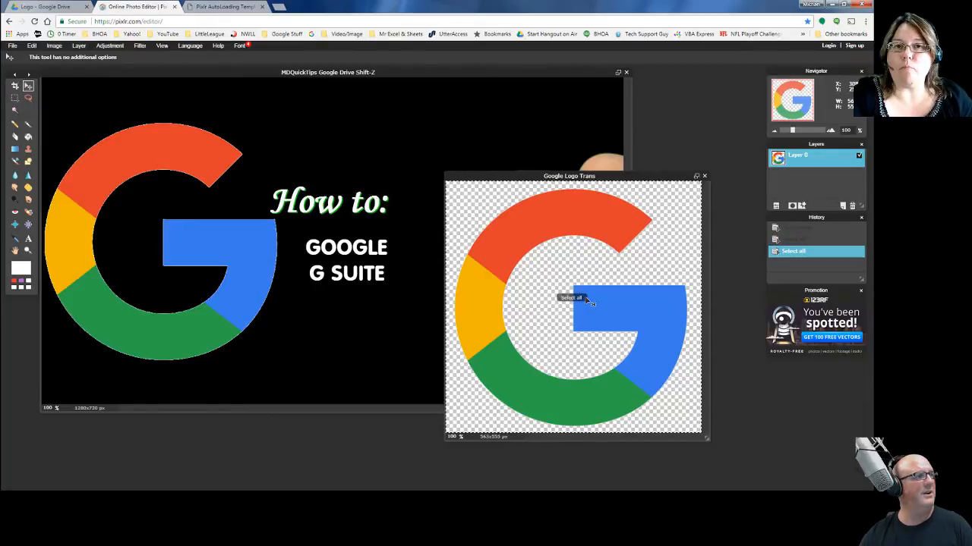
{"action": "left_click", "coordinate": [295, 156]}
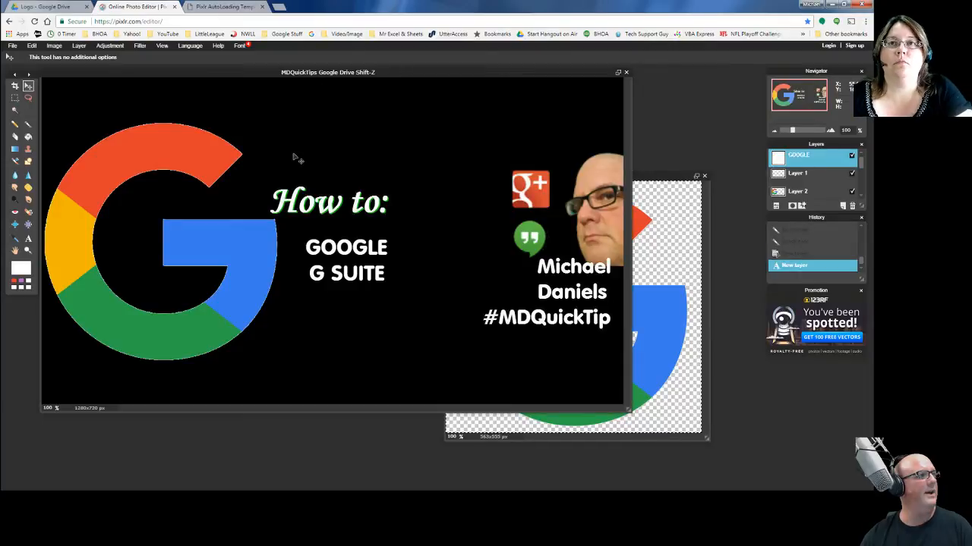
{"action": "key", "text": "ctrl+v"}
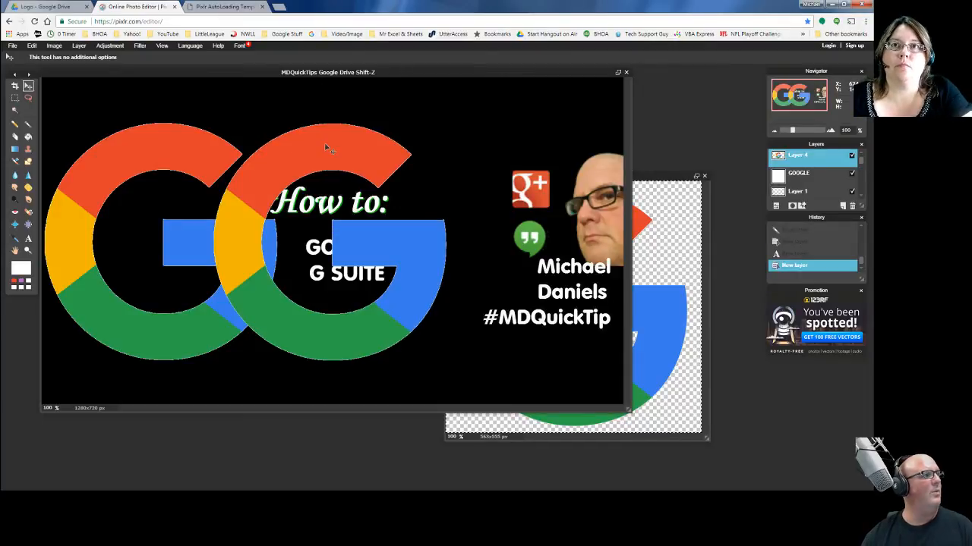
{"action": "left_click_drag", "start_coordinate": [326, 148], "coordinate": [164, 159]}
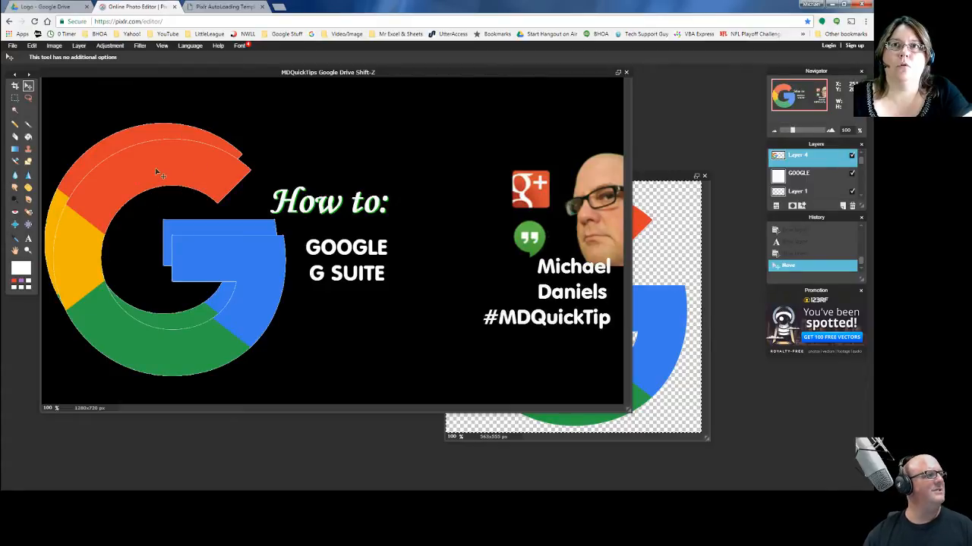
- Try painting the pasted logo's red arc purple with the Color replace tool, and revert to the state before the strokes
{"action": "left_click", "coordinate": [15, 162]}
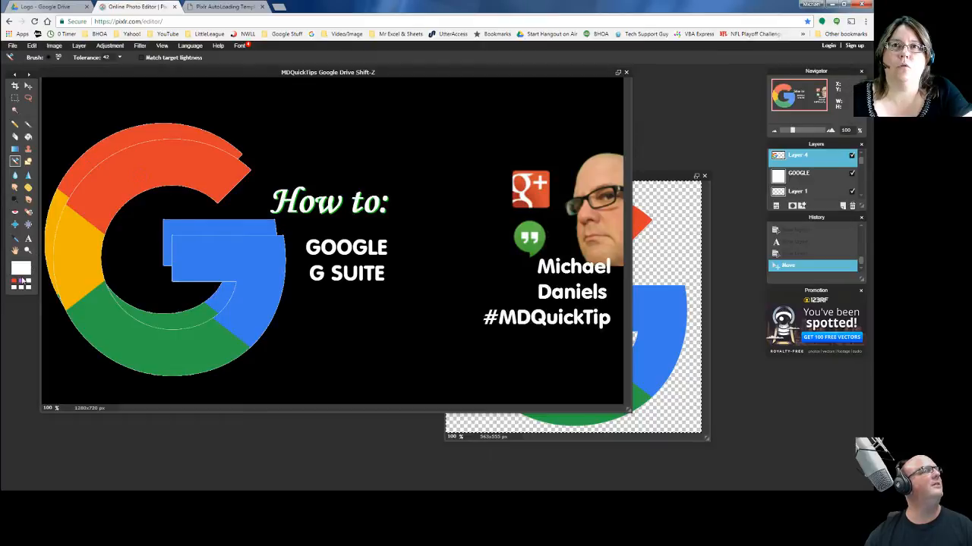
{"action": "left_click", "coordinate": [24, 284]}
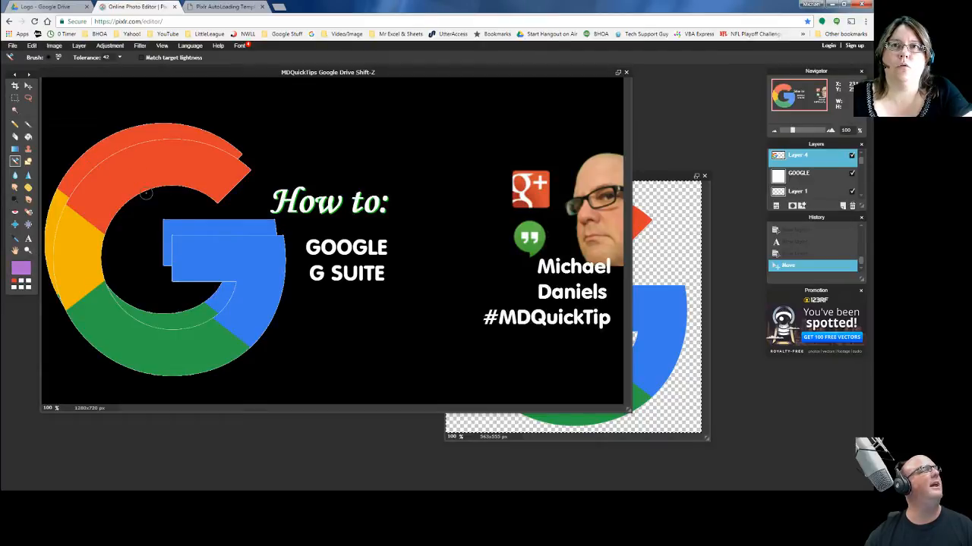
{"action": "mouse_move", "coordinate": [215, 171]}
{"action": "left_mouse_down"}
{"action": "mouse_move", "coordinate": [252, 170]}
{"action": "mouse_move", "coordinate": [168, 124]}
{"action": "mouse_move", "coordinate": [130, 126]}
{"action": "mouse_move", "coordinate": [91, 183]}
{"action": "mouse_move", "coordinate": [186, 187]}
{"action": "mouse_move", "coordinate": [225, 208]}
{"action": "mouse_move", "coordinate": [249, 176]}
{"action": "mouse_move", "coordinate": [213, 178]}
{"action": "mouse_move", "coordinate": [220, 173]}
{"action": "mouse_move", "coordinate": [219, 182]}
{"action": "mouse_move", "coordinate": [189, 144]}
{"action": "mouse_move", "coordinate": [123, 148]}
{"action": "left_mouse_up"}
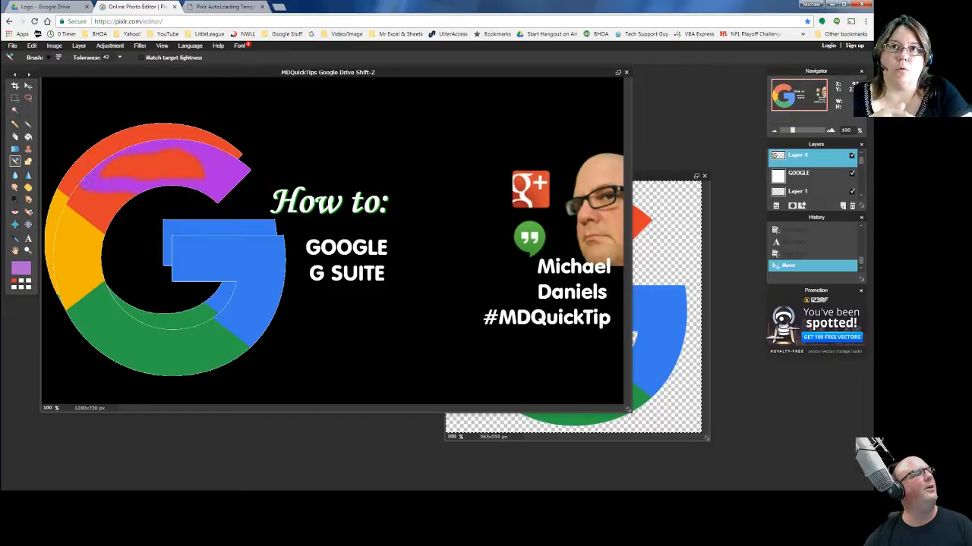
{"action": "mouse_move", "coordinate": [81, 190]}
{"action": "left_mouse_down"}
{"action": "mouse_move", "coordinate": [65, 205]}
{"action": "mouse_move", "coordinate": [109, 234]}
{"action": "mouse_move", "coordinate": [127, 205]}
{"action": "mouse_move", "coordinate": [113, 206]}
{"action": "mouse_move", "coordinate": [100, 229]}
{"action": "left_mouse_up"}
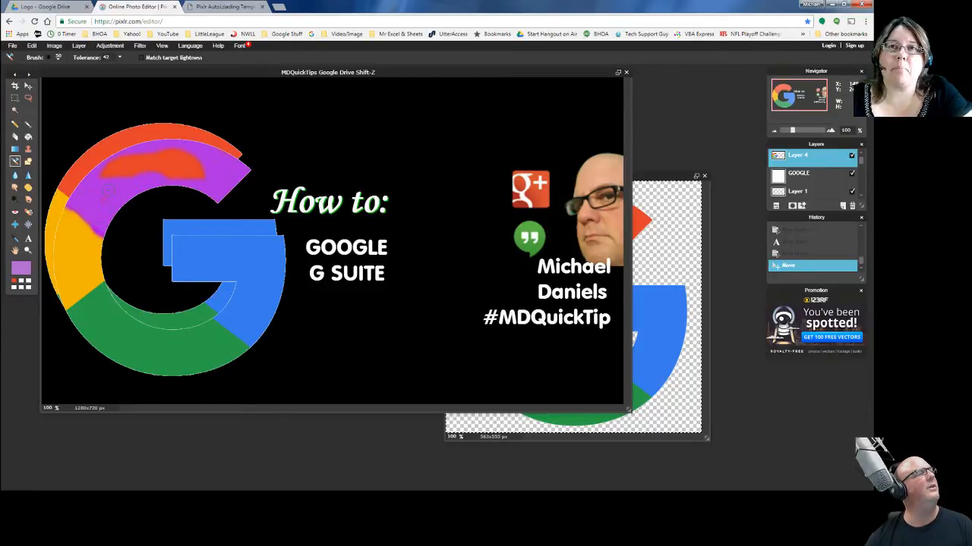
{"action": "left_click_drag", "start_coordinate": [173, 183], "coordinate": [176, 183]}
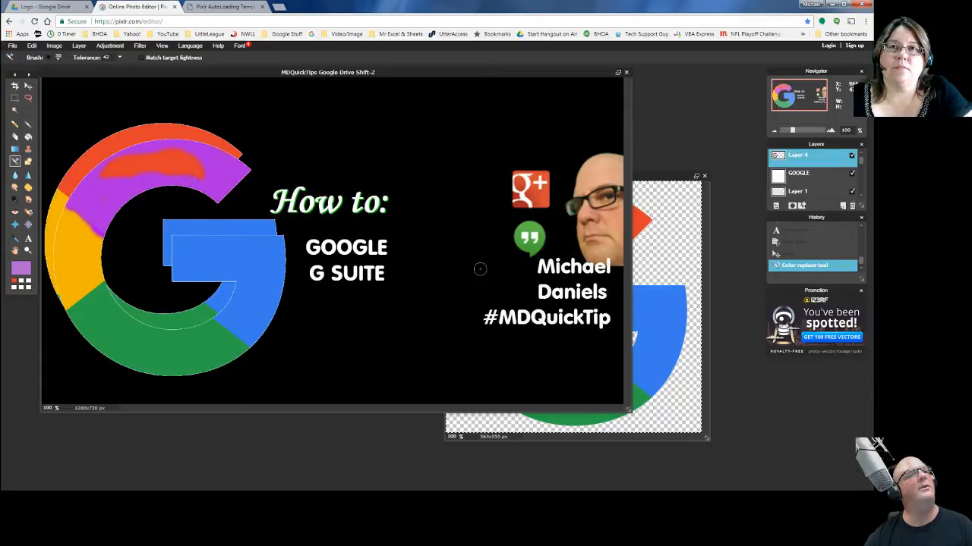
{"action": "left_click", "coordinate": [787, 253]}
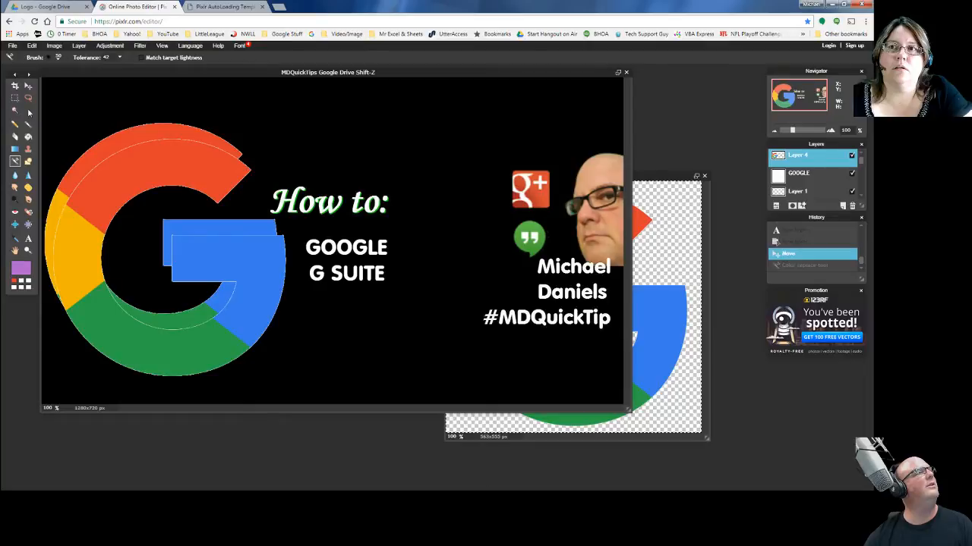
- Select only the red arc of the pasted logo with the Wand tool, clearing the mistaken selection of the area around it
{"action": "left_click", "coordinate": [14, 110]}
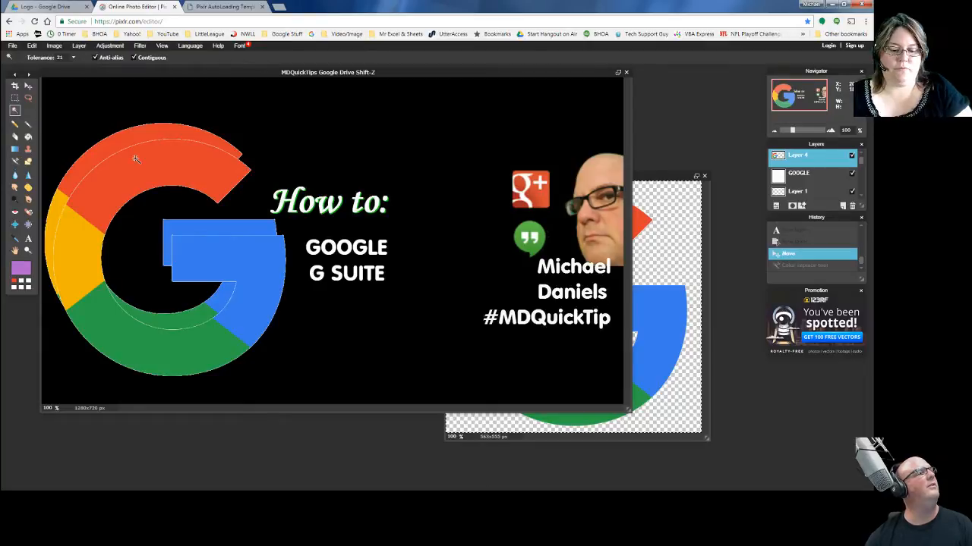
{"action": "left_click", "coordinate": [199, 191]}
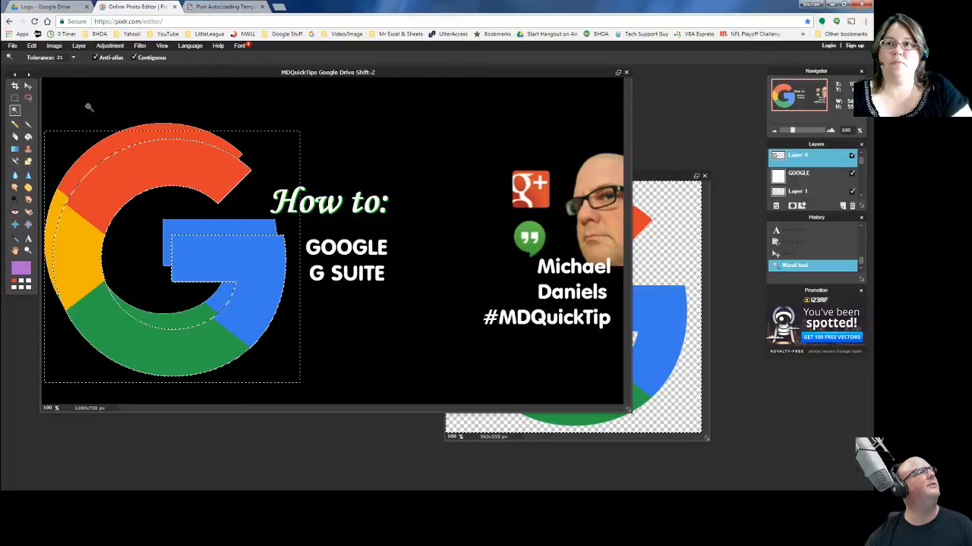
{"action": "left_click", "coordinate": [15, 99]}
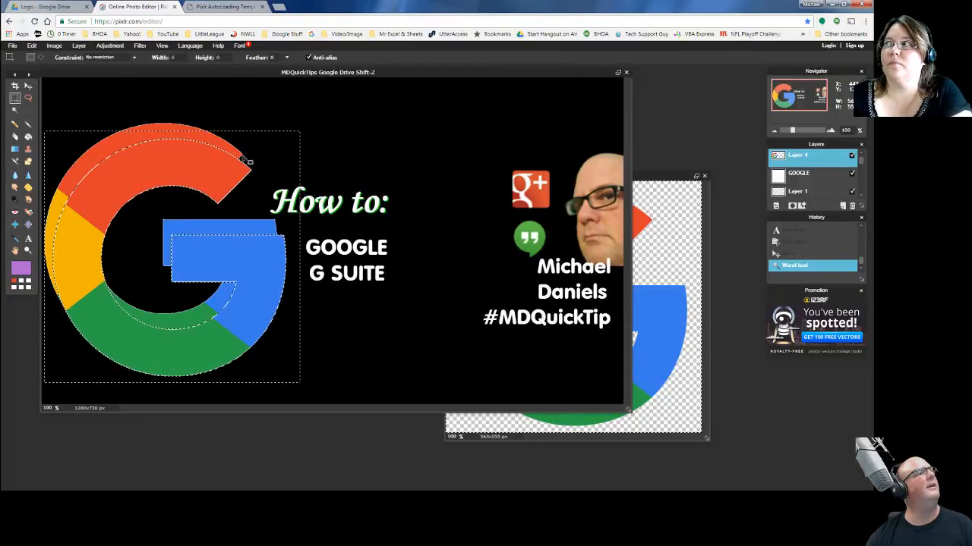
{"action": "left_click_drag", "start_coordinate": [323, 170], "coordinate": [334, 178]}
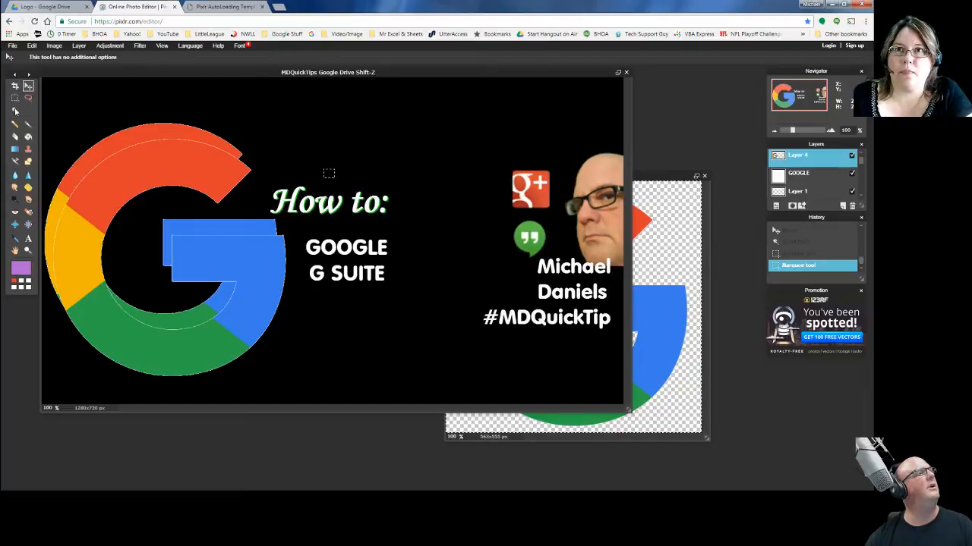
{"action": "left_click", "coordinate": [15, 110]}
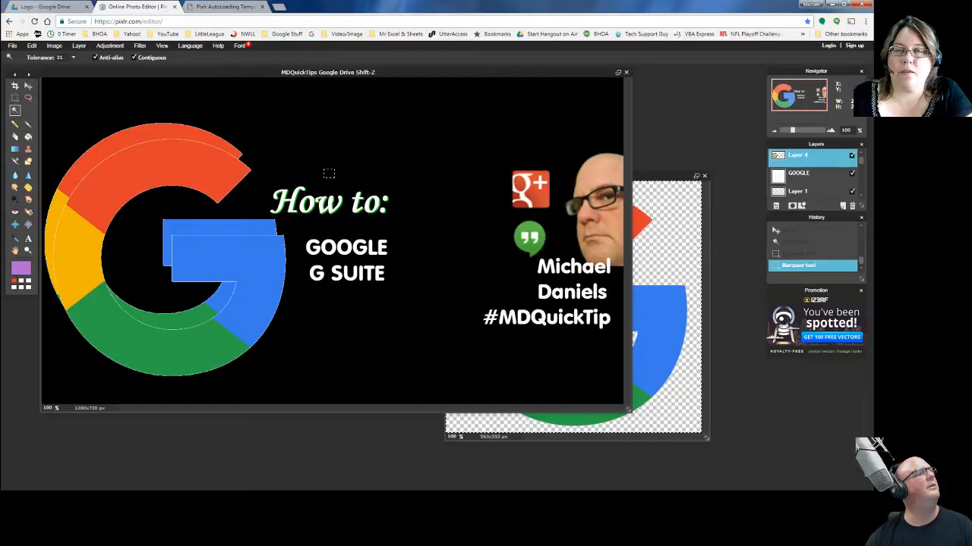
{"action": "left_click", "coordinate": [137, 172]}
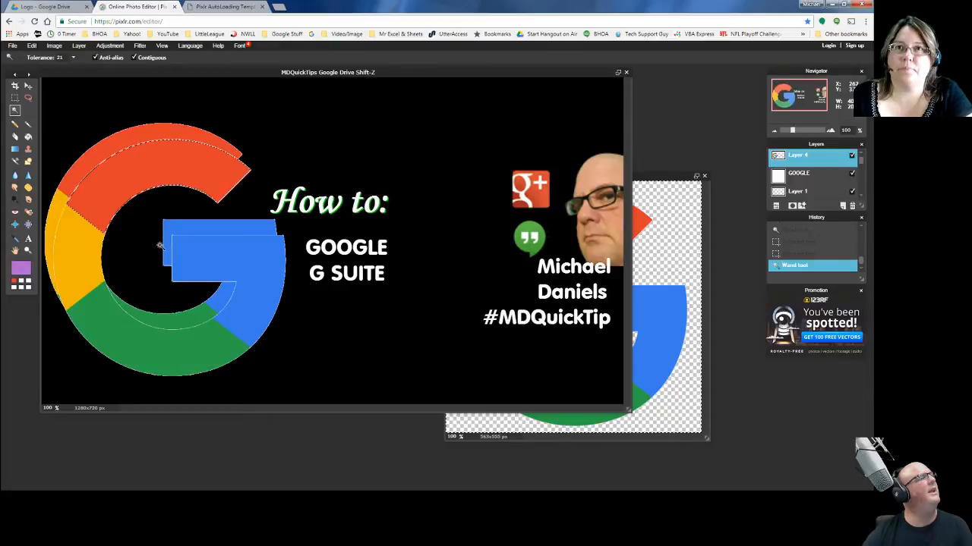
- Paint the selected red arc purple using the Color replace tool with the size 50 brush, keeping the current color
{"action": "left_click", "coordinate": [14, 161]}
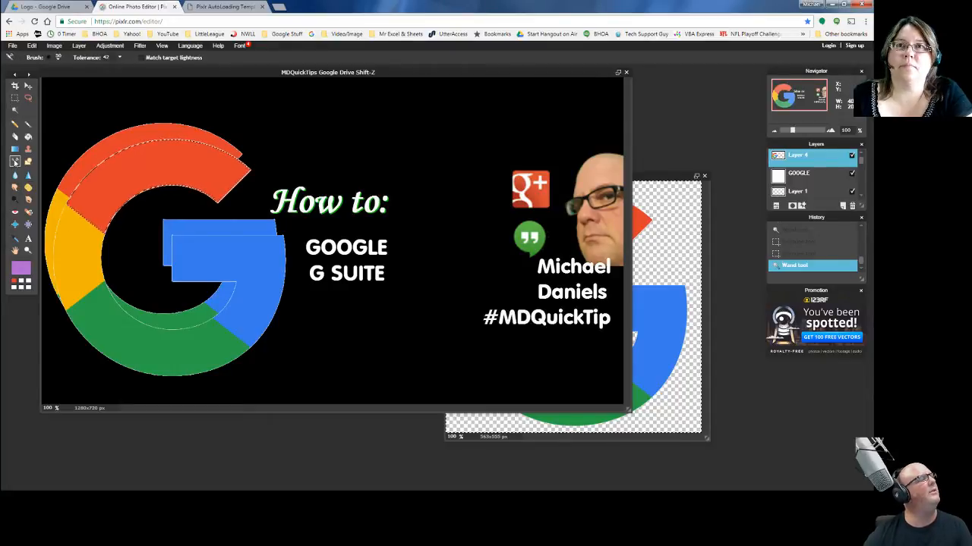
{"action": "left_click", "coordinate": [21, 268]}
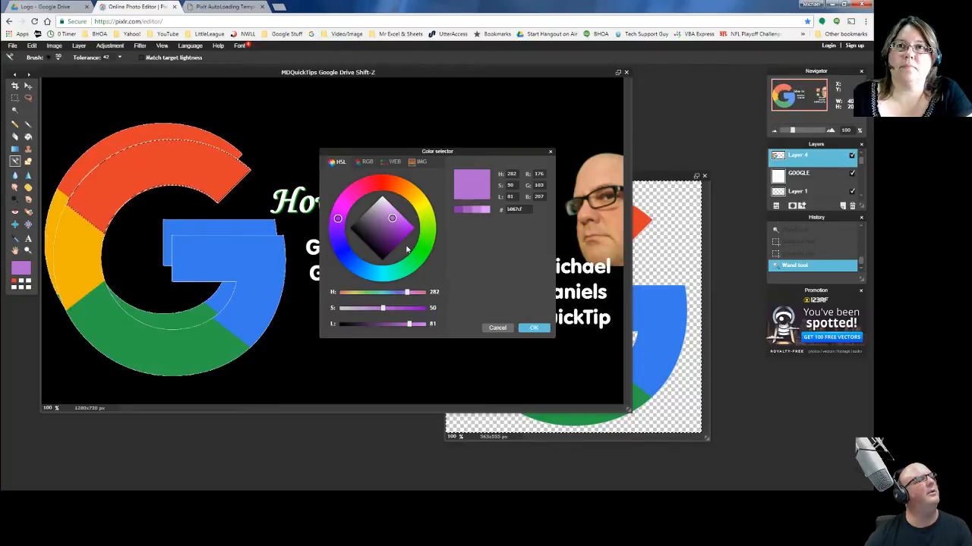
{"action": "left_click", "coordinate": [497, 328]}
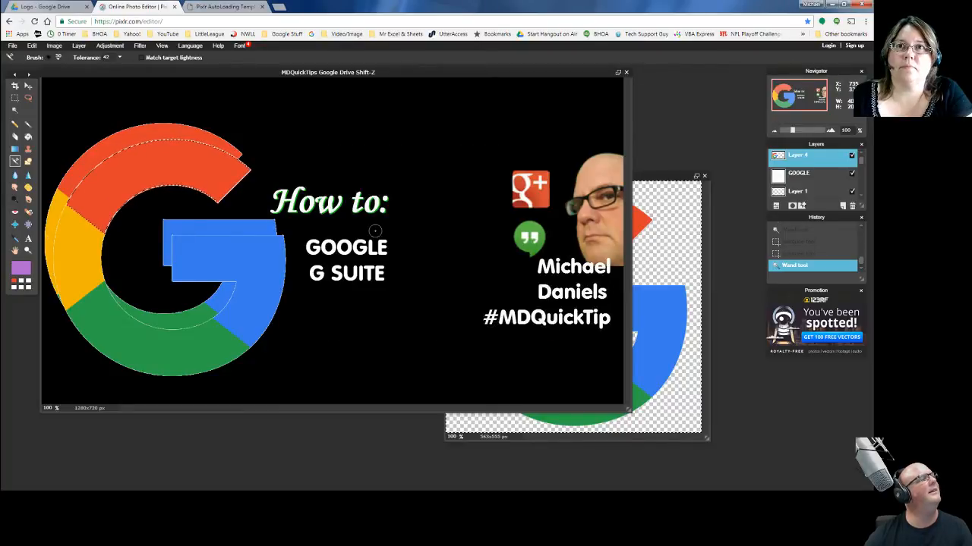
{"action": "mouse_move", "coordinate": [99, 180]}
{"action": "left_mouse_down"}
{"action": "mouse_move", "coordinate": [110, 175]}
{"action": "mouse_move", "coordinate": [69, 189]}
{"action": "mouse_move", "coordinate": [73, 227]}
{"action": "mouse_move", "coordinate": [106, 190]}
{"action": "mouse_move", "coordinate": [144, 182]}
{"action": "mouse_move", "coordinate": [137, 202]}
{"action": "mouse_move", "coordinate": [171, 168]}
{"action": "mouse_move", "coordinate": [260, 185]}
{"action": "mouse_move", "coordinate": [271, 174]}
{"action": "mouse_move", "coordinate": [230, 210]}
{"action": "mouse_move", "coordinate": [207, 198]}
{"action": "mouse_move", "coordinate": [254, 162]}
{"action": "mouse_move", "coordinate": [220, 183]}
{"action": "mouse_move", "coordinate": [199, 154]}
{"action": "mouse_move", "coordinate": [149, 138]}
{"action": "mouse_move", "coordinate": [143, 152]}
{"action": "mouse_move", "coordinate": [193, 160]}
{"action": "mouse_move", "coordinate": [186, 174]}
{"action": "mouse_move", "coordinate": [164, 173]}
{"action": "left_mouse_up"}
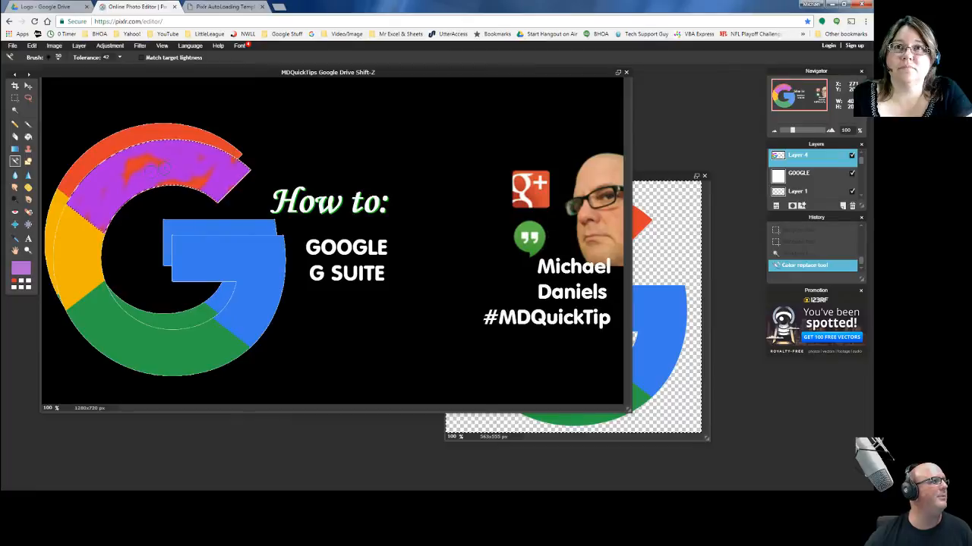
- Switch the Color replace brush to the hard round size 200 and paint over the remaining red patches of the arc
{"action": "left_click", "coordinate": [60, 58]}
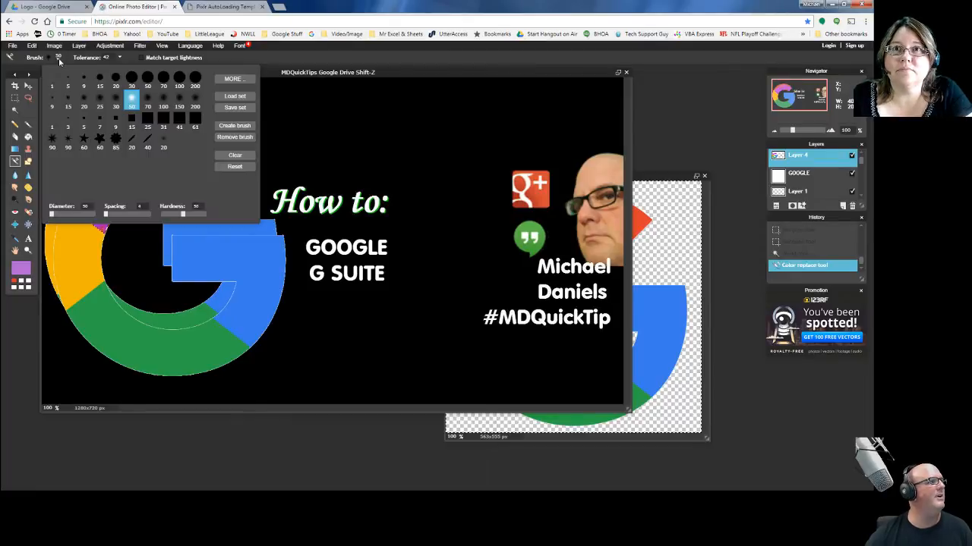
{"action": "left_click", "coordinate": [195, 79]}
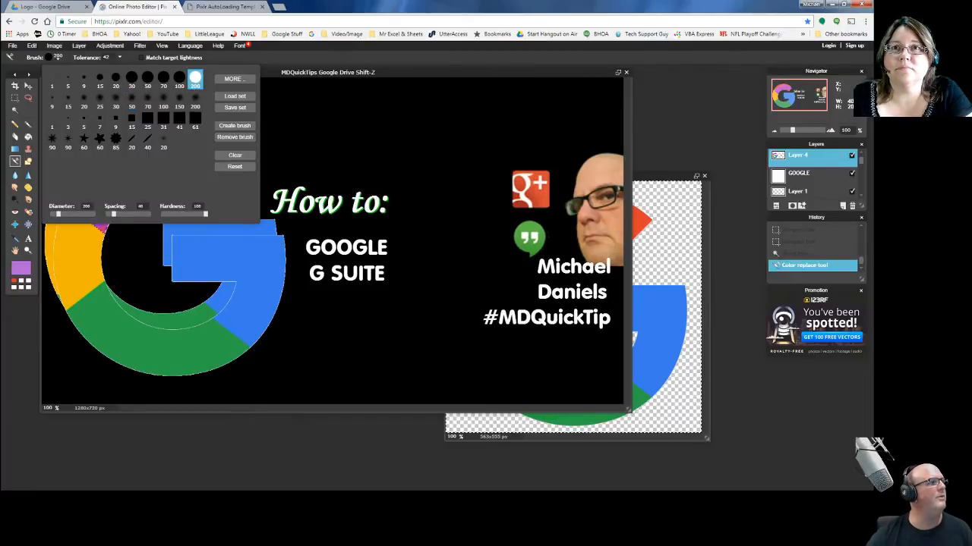
{"action": "left_click", "coordinate": [275, 169]}
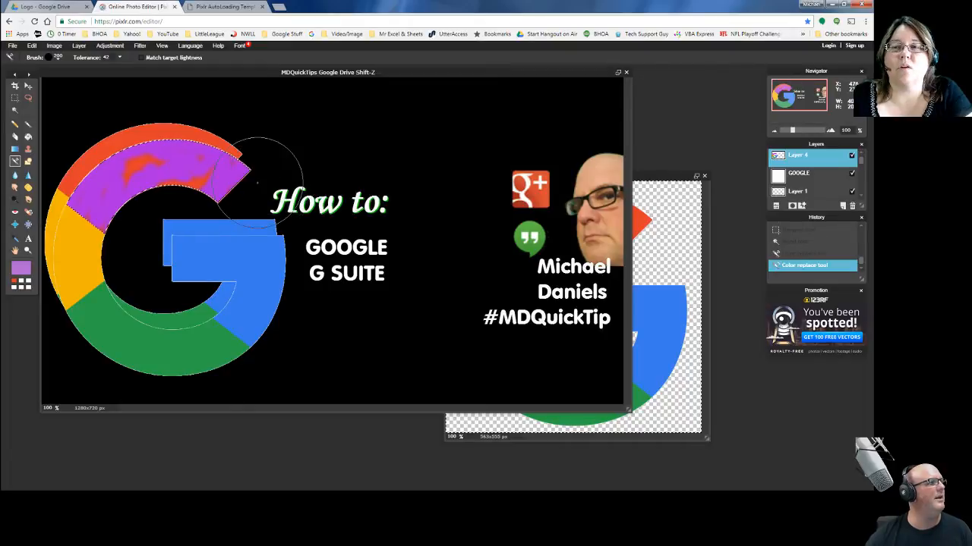
{"action": "mouse_move", "coordinate": [267, 176]}
{"action": "left_mouse_down"}
{"action": "mouse_move", "coordinate": [204, 163]}
{"action": "mouse_move", "coordinate": [178, 174]}
{"action": "mouse_move", "coordinate": [125, 148]}
{"action": "mouse_move", "coordinate": [87, 152]}
{"action": "mouse_move", "coordinate": [157, 155]}
{"action": "mouse_move", "coordinate": [85, 208]}
{"action": "mouse_move", "coordinate": [169, 175]}
{"action": "left_mouse_up"}
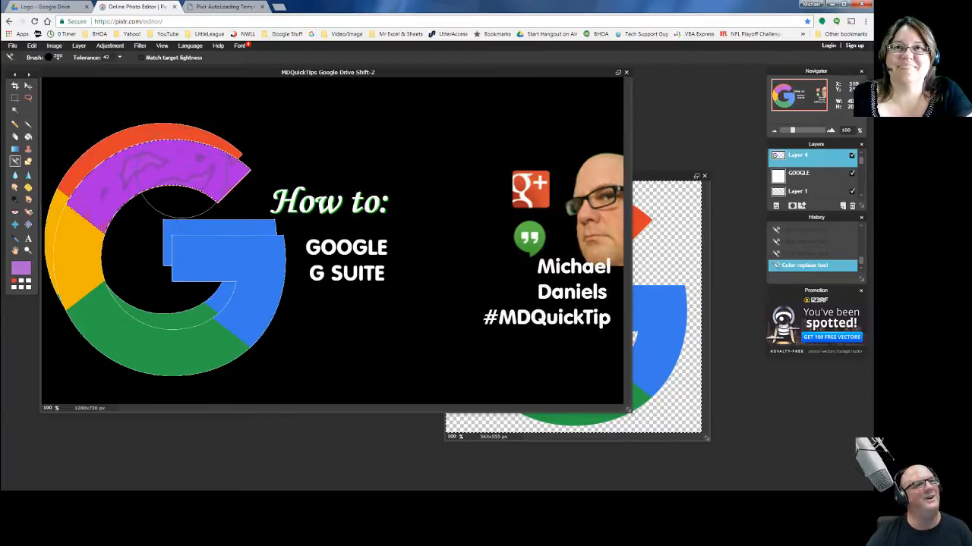
- Revert the color replacement strokes back to the Wand selection and recolor the whole selected arc purple with the size 200 brush
{"action": "left_click", "coordinate": [797, 231]}
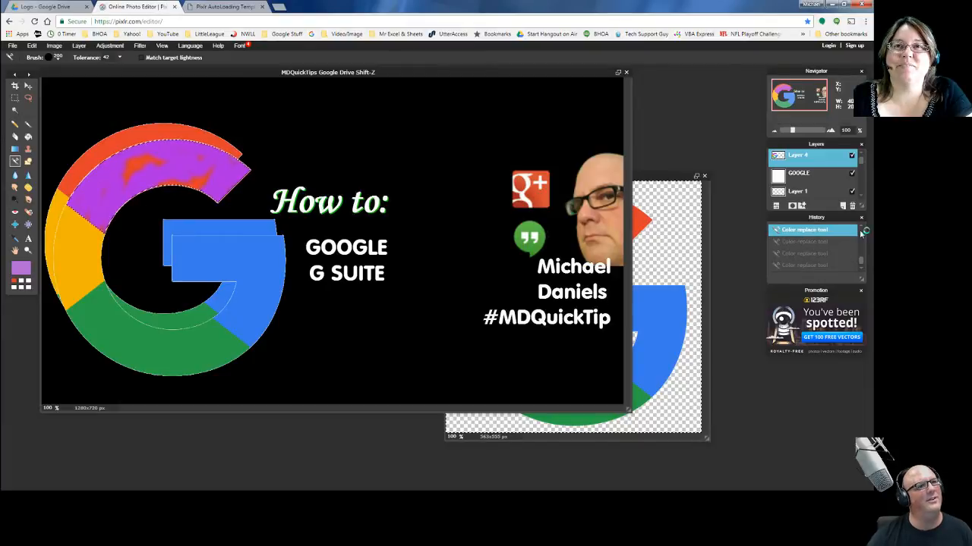
{"action": "scroll", "coordinate": [861, 230], "scroll_direction": "up", "scroll_amount": 2}
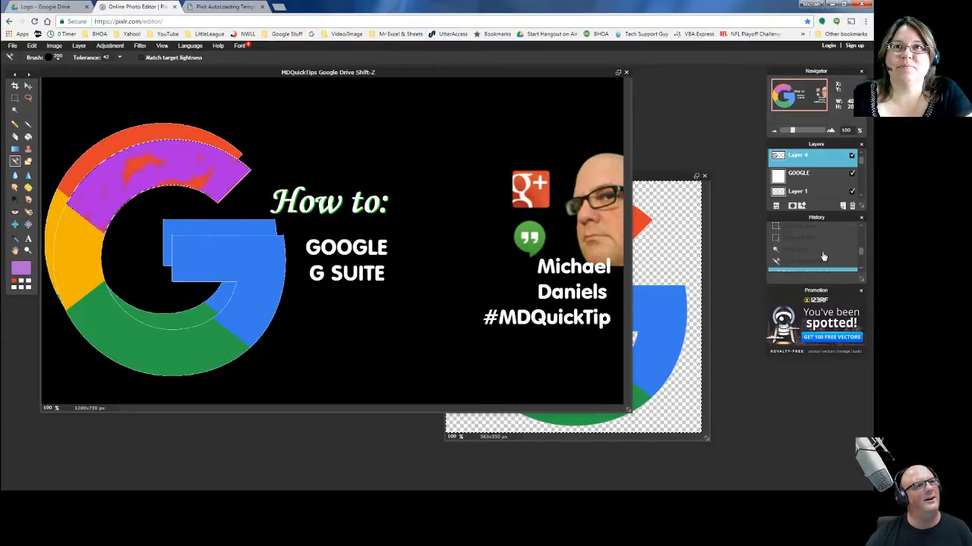
{"action": "left_click", "coordinate": [801, 261]}
{"action": "left_click", "coordinate": [801, 249]}
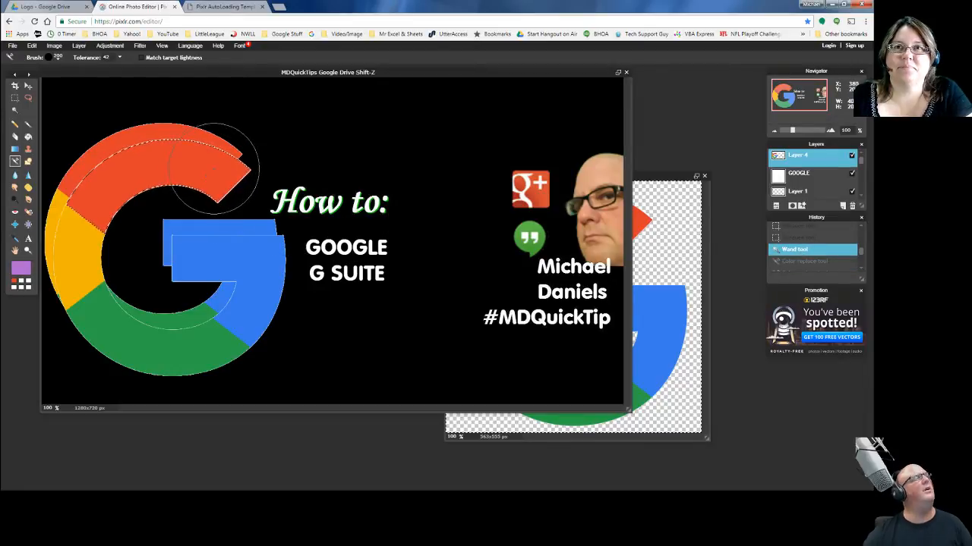
{"action": "left_click_drag", "start_coordinate": [211, 165], "coordinate": [213, 173]}
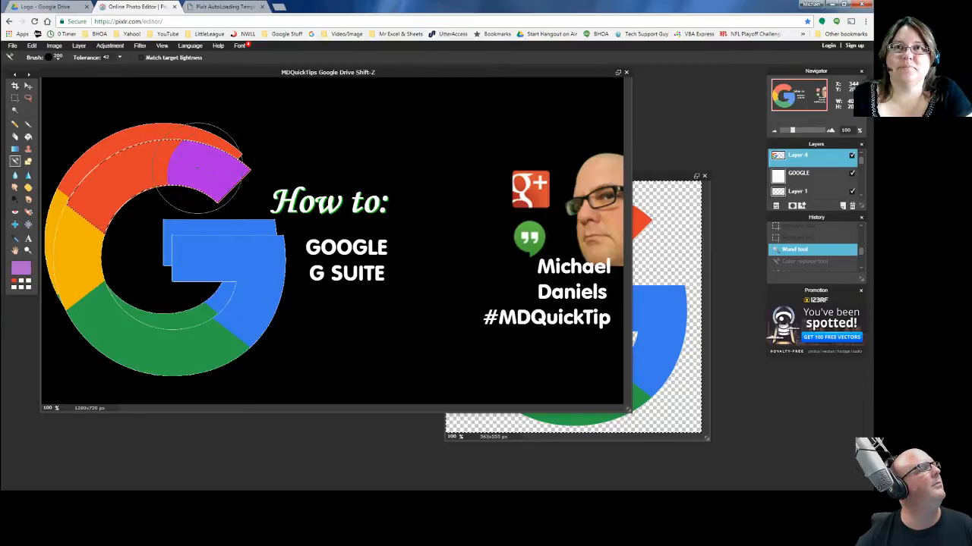
{"action": "mouse_move", "coordinate": [88, 204]}
{"action": "left_mouse_down"}
{"action": "mouse_move", "coordinate": [107, 231]}
{"action": "mouse_move", "coordinate": [125, 229]}
{"action": "left_mouse_up"}
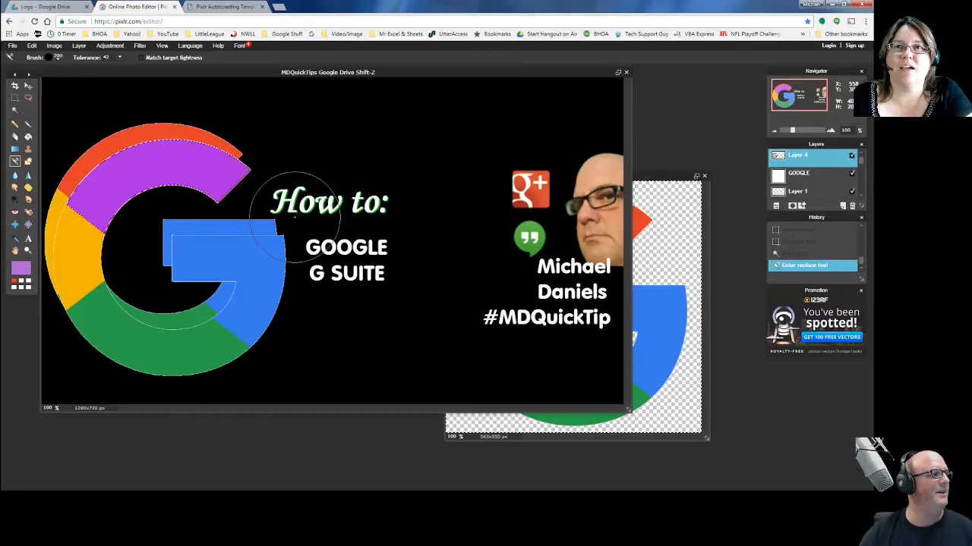
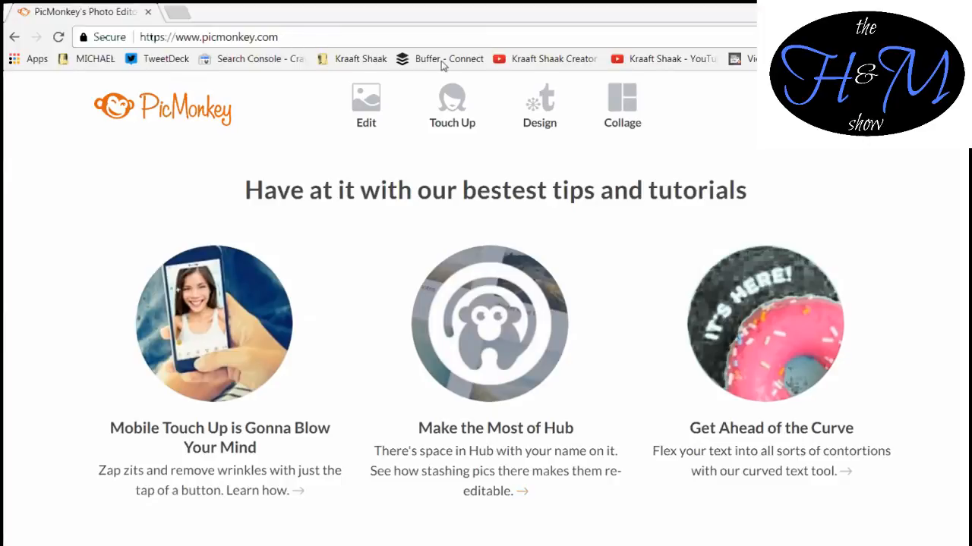
- On the PicMonkey home page, look over the starting options for Edit, Touch Up, Design and Collage
{"action": "mouse_move", "coordinate": [551, 120]}
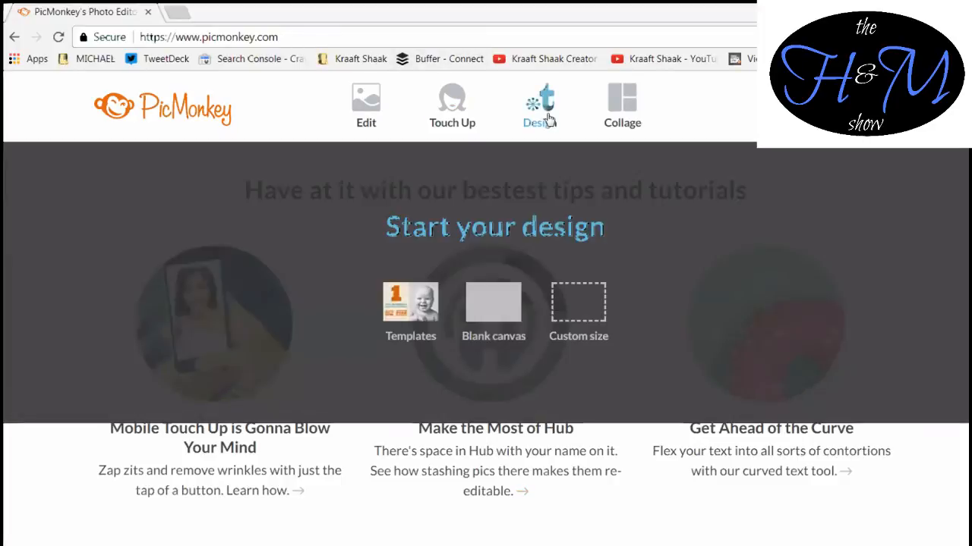
{"action": "mouse_move", "coordinate": [375, 123]}
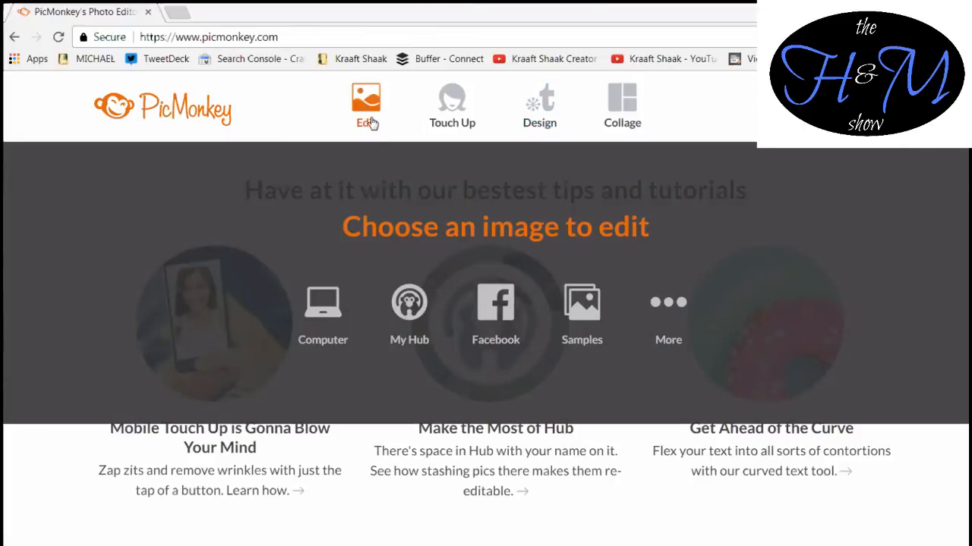
{"action": "mouse_move", "coordinate": [449, 120]}
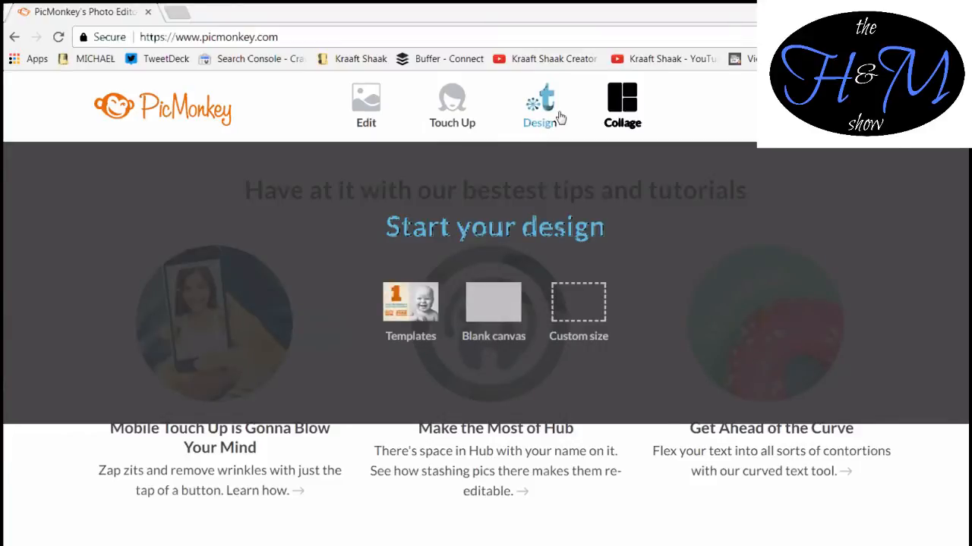
{"action": "mouse_move", "coordinate": [623, 114]}
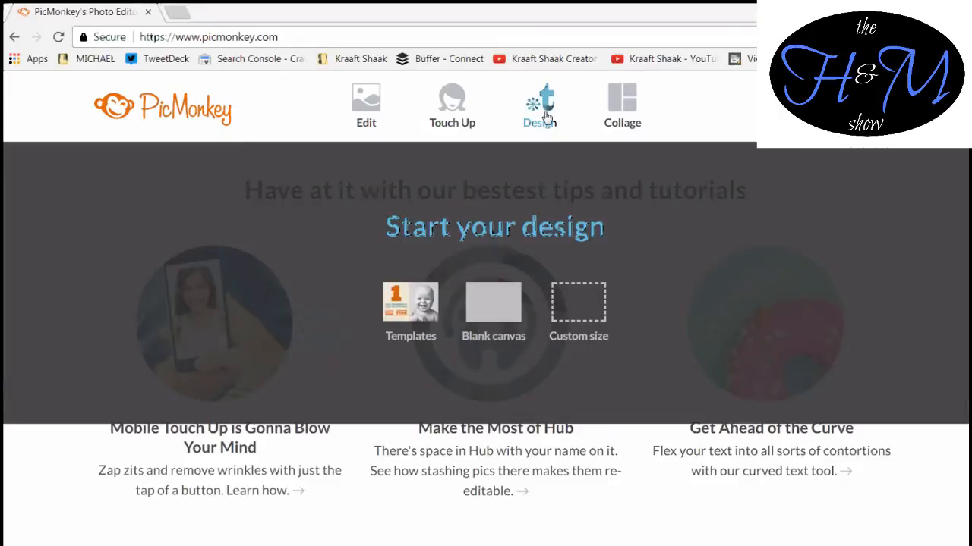
- Start a new design with a blank square canvas
{"action": "left_click", "coordinate": [546, 115]}
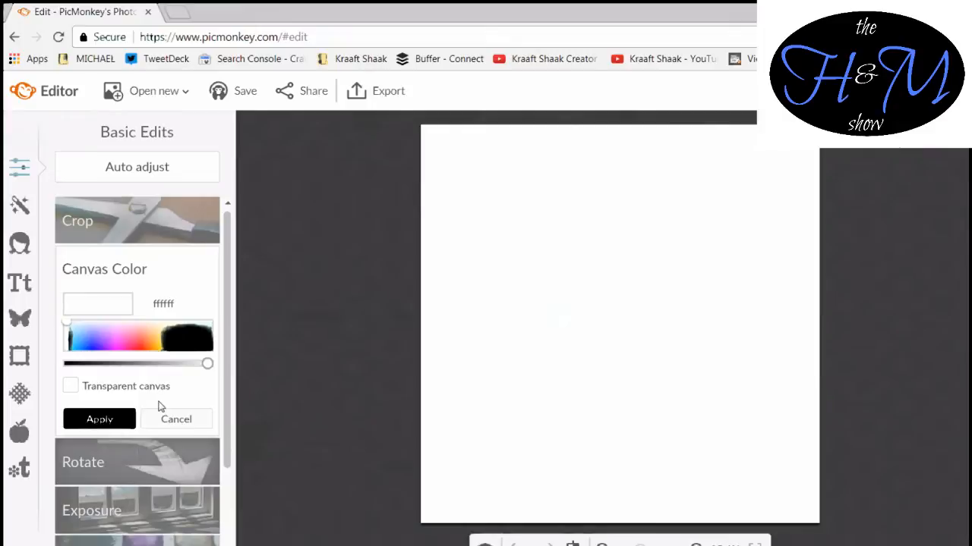
- Try canvas colors yellow ffe327, green 87ffaa and black 000000, return to white ffffff, and cancel the canvas color change
{"action": "left_click", "coordinate": [81, 341]}
{"action": "left_click", "coordinate": [183, 342]}
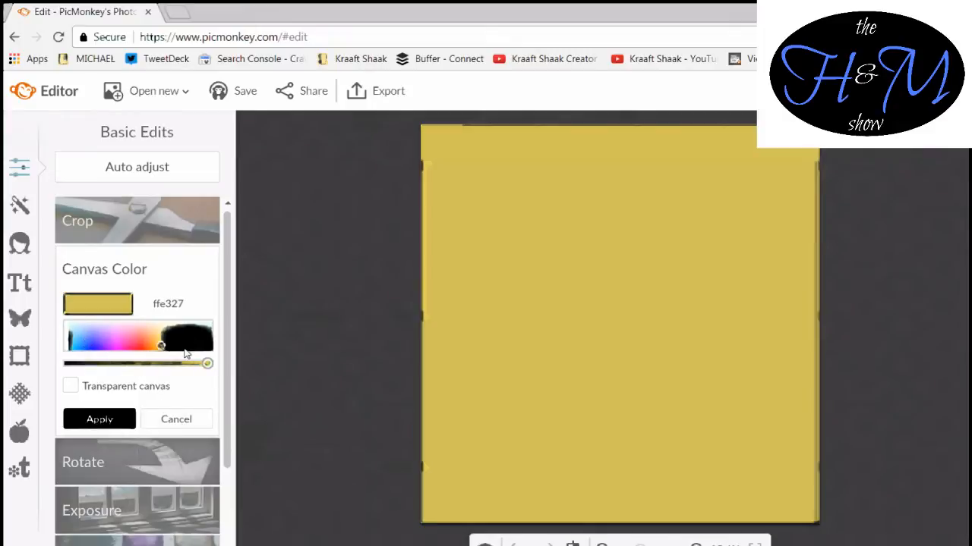
{"action": "left_click", "coordinate": [195, 335]}
{"action": "left_click", "coordinate": [85, 364]}
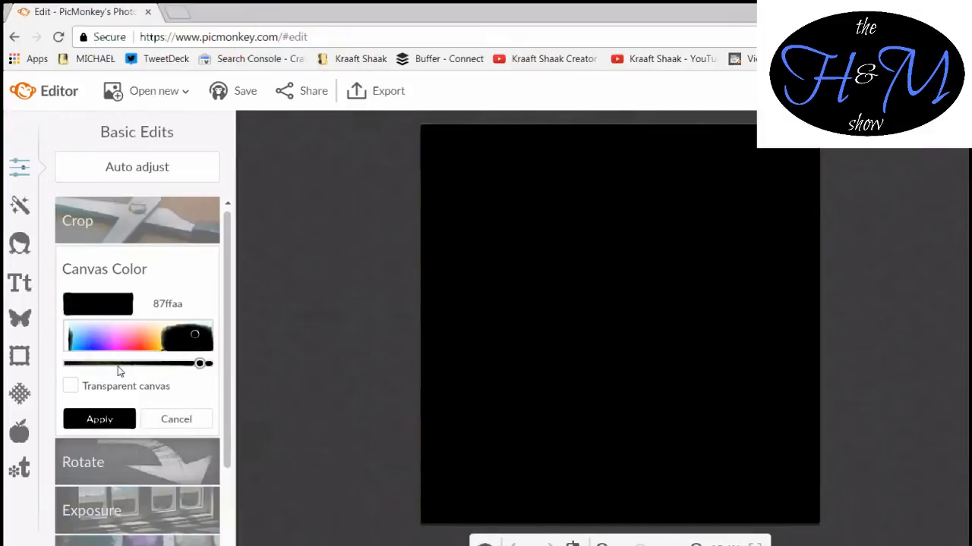
{"action": "left_click", "coordinate": [209, 366]}
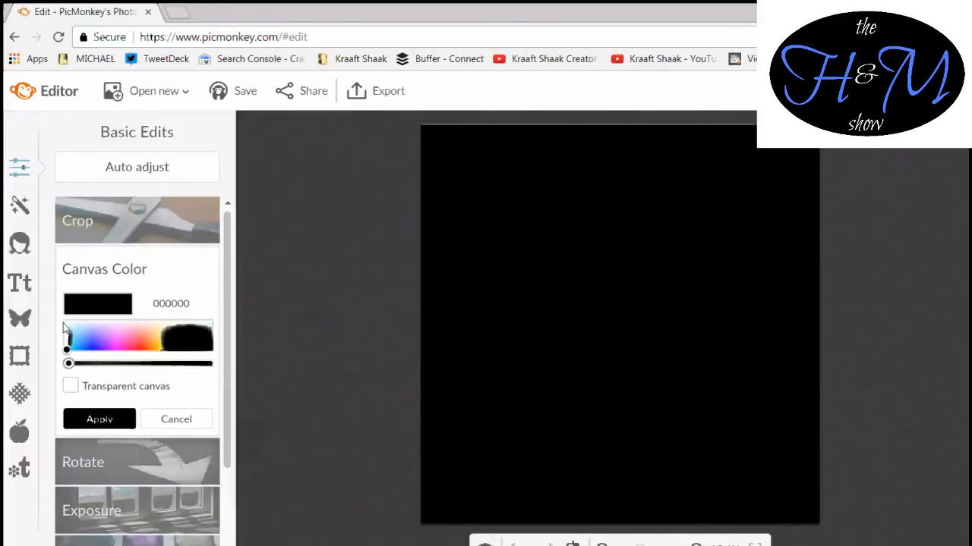
{"action": "left_click_drag", "start_coordinate": [65, 353], "coordinate": [55, 320]}
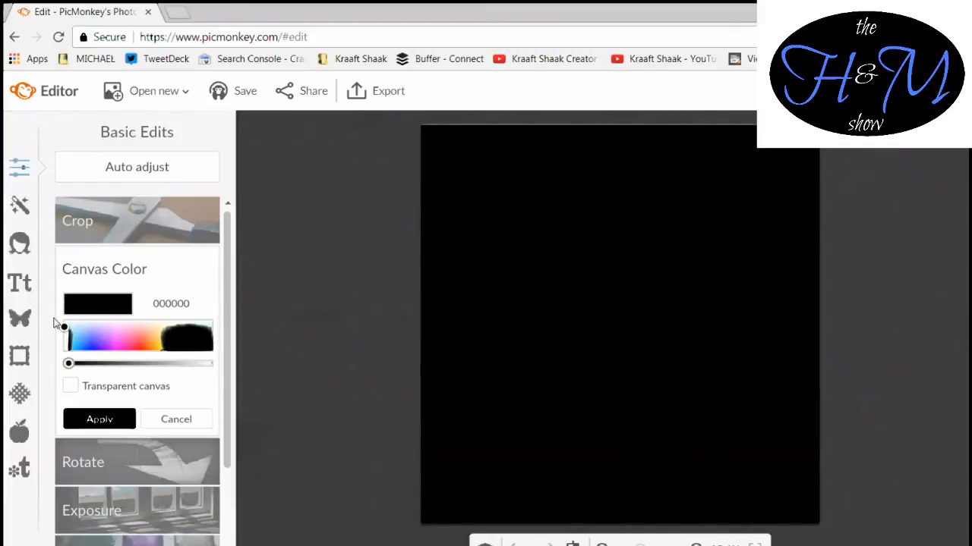
{"action": "left_click_drag", "start_coordinate": [70, 365], "coordinate": [223, 361]}
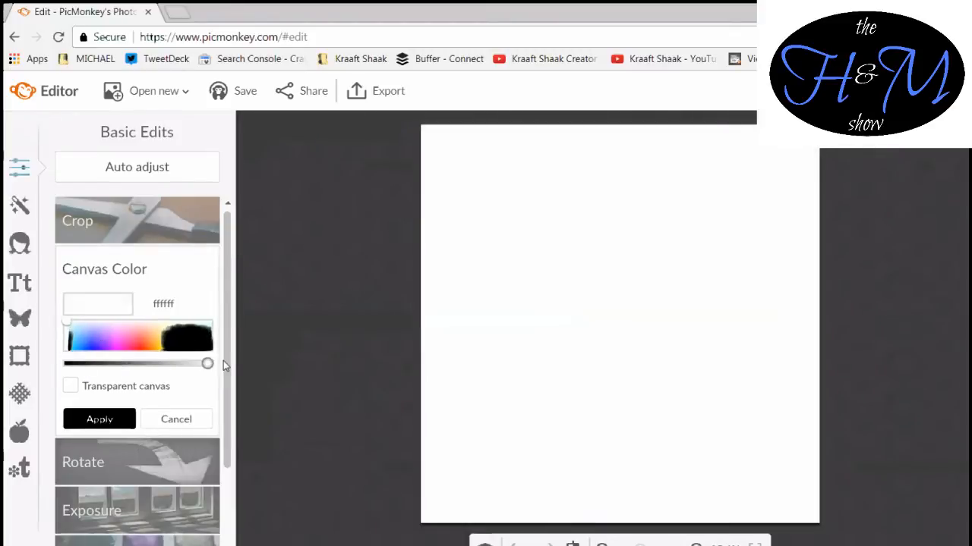
{"action": "left_click", "coordinate": [175, 305]}
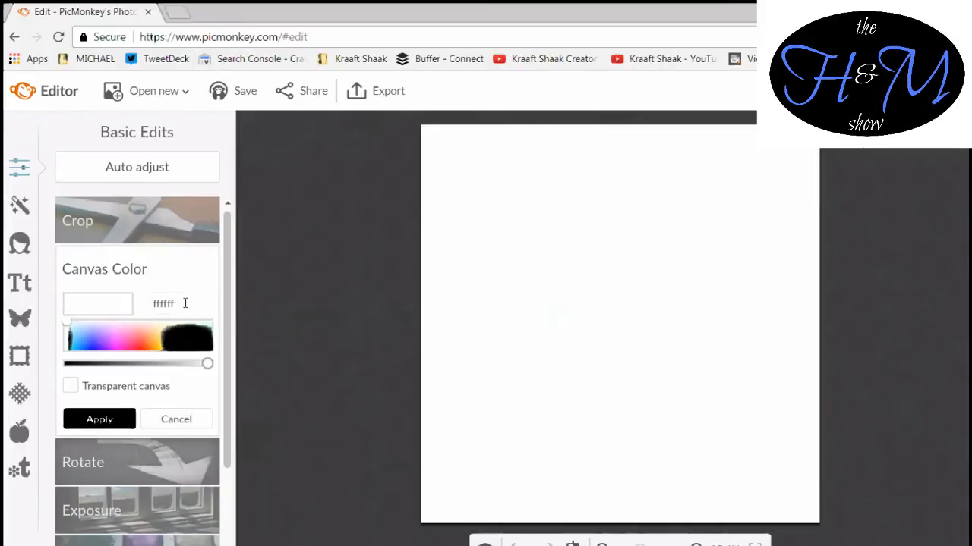
{"action": "left_click", "coordinate": [160, 310]}
{"action": "left_click", "coordinate": [190, 418]}
{"action": "left_click", "coordinate": [177, 420]}
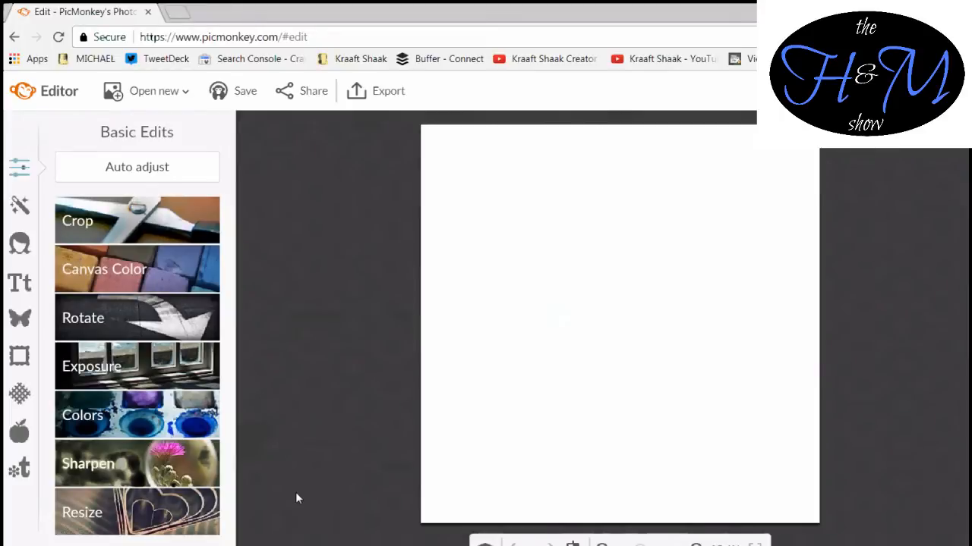
- Resize the canvas to 1280 x 720 without keeping its proportions
{"action": "left_click", "coordinate": [104, 523]}
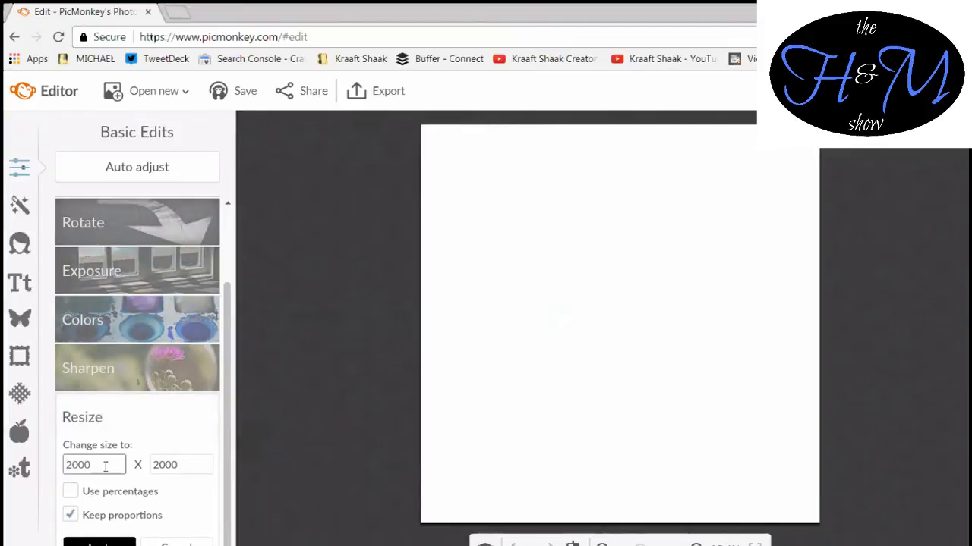
{"action": "left_click_drag", "start_coordinate": [106, 465], "coordinate": [10, 468]}
{"action": "type", "text": "1280"}
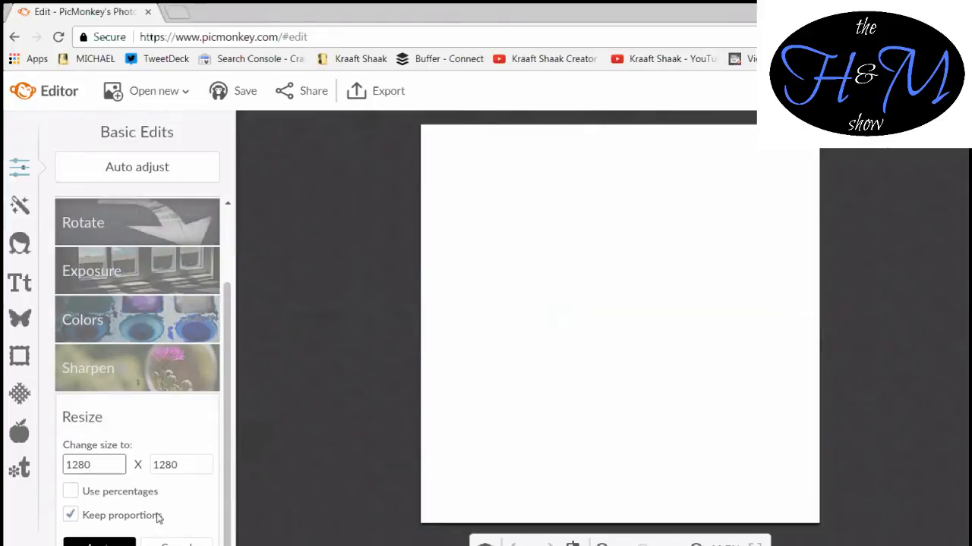
{"action": "left_click", "coordinate": [73, 517]}
{"action": "left_click_drag", "start_coordinate": [199, 466], "coordinate": [152, 474]}
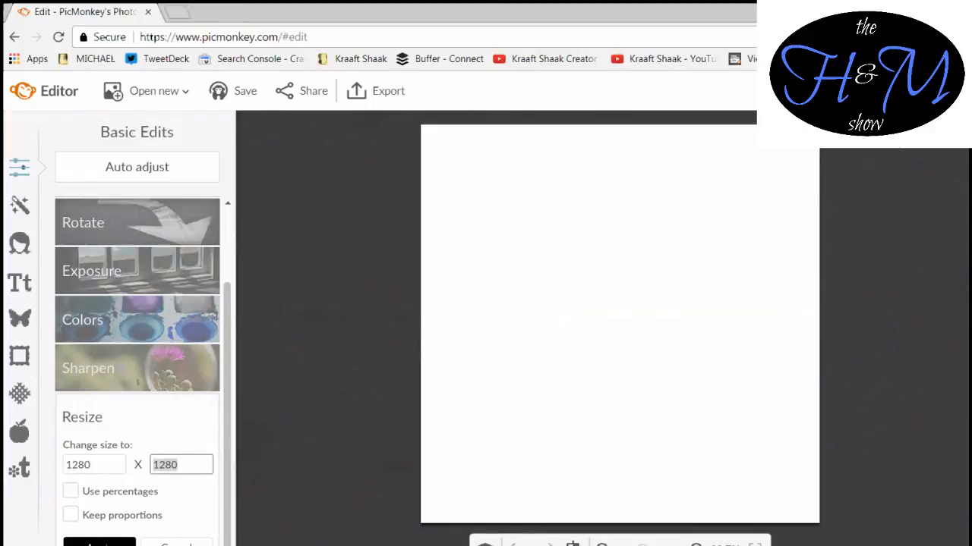
{"action": "type", "text": "720"}
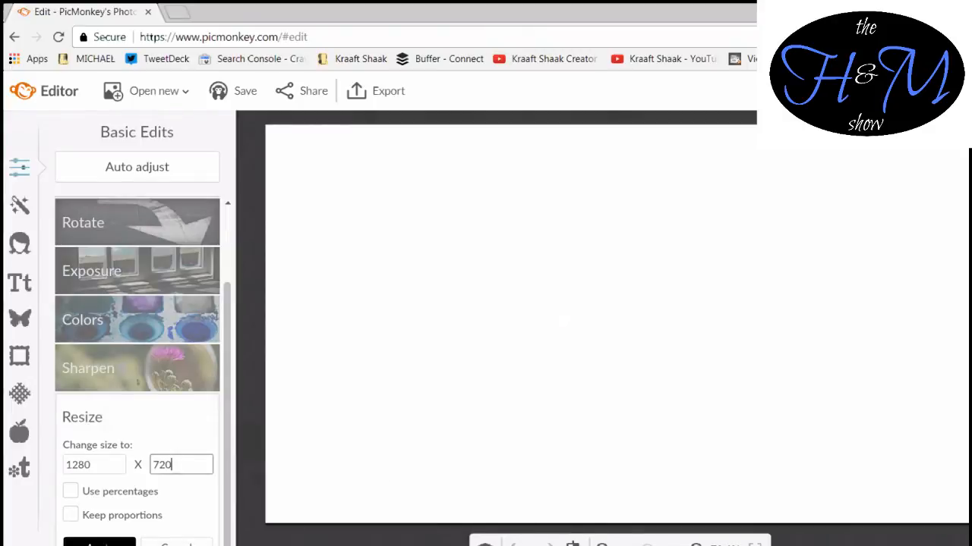
{"action": "left_click", "coordinate": [100, 543]}
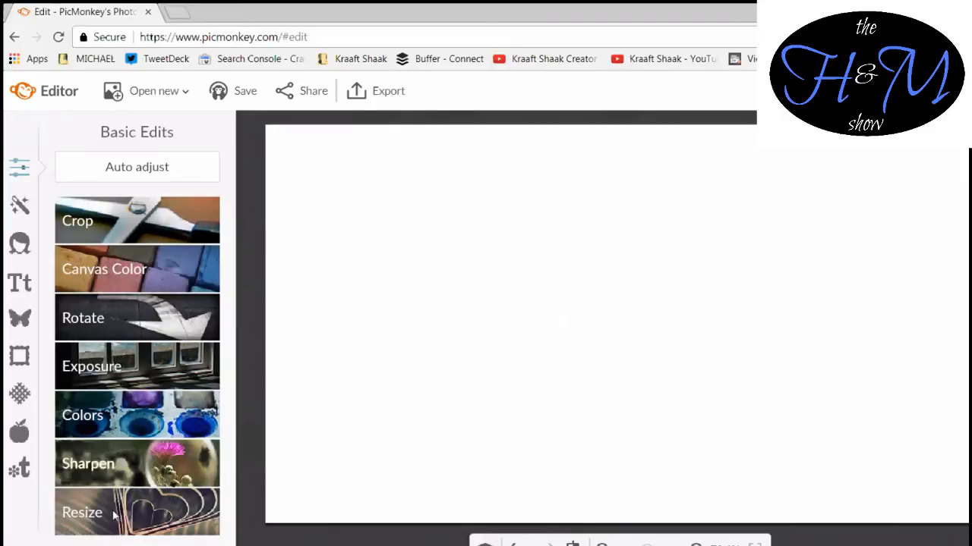
- Look through the Effects, Touch Up, Text and Overlays collections, including the sources for adding your own overlay
{"action": "left_click", "coordinate": [20, 206]}
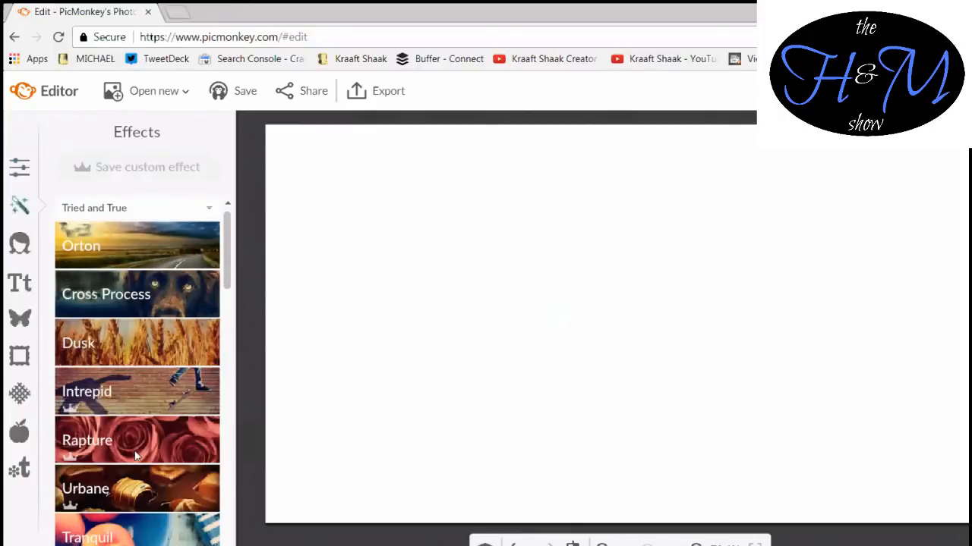
{"action": "left_click", "coordinate": [20, 245]}
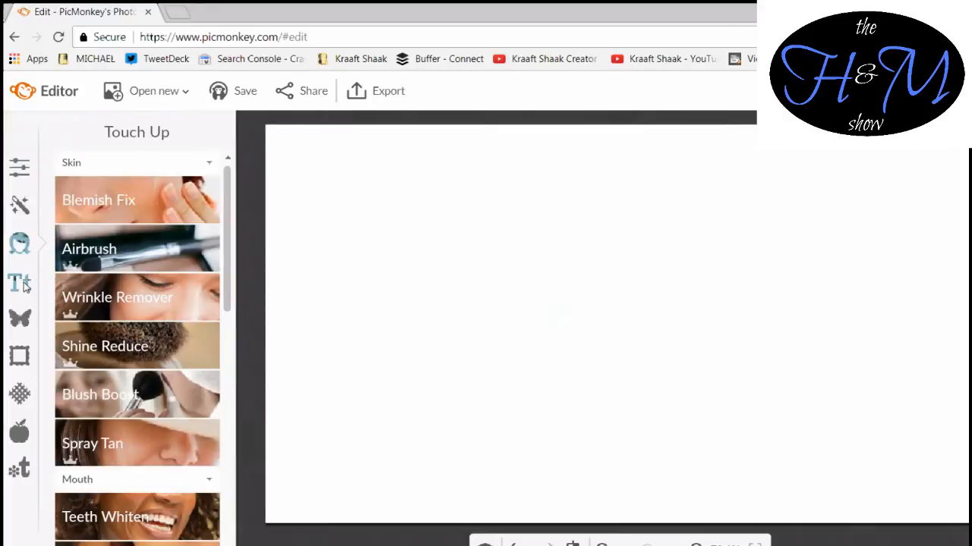
{"action": "left_click", "coordinate": [22, 283]}
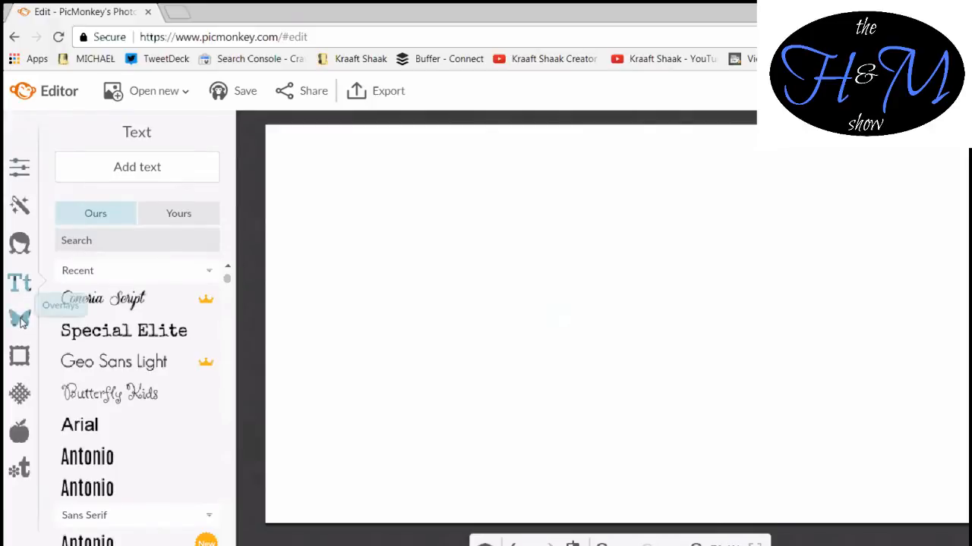
{"action": "left_click", "coordinate": [20, 318]}
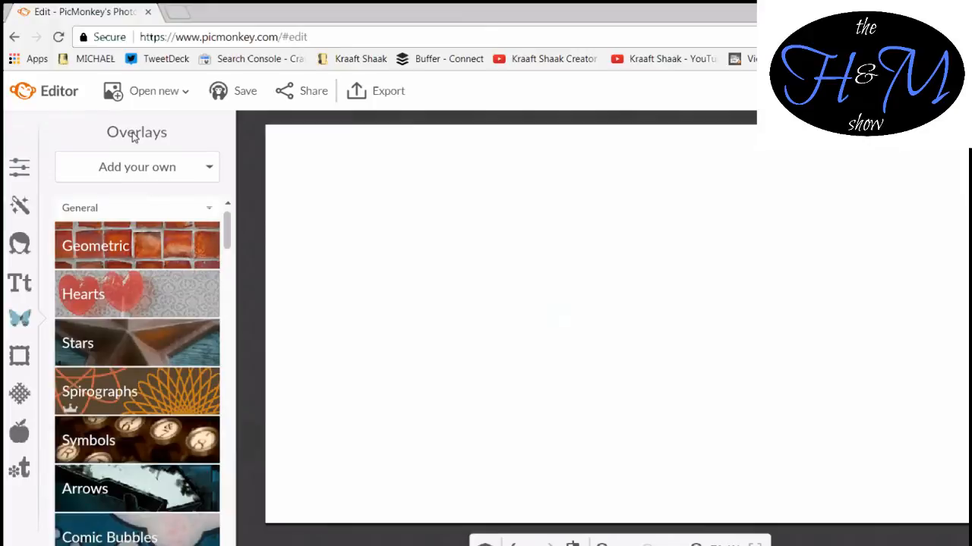
{"action": "left_click", "coordinate": [144, 174]}
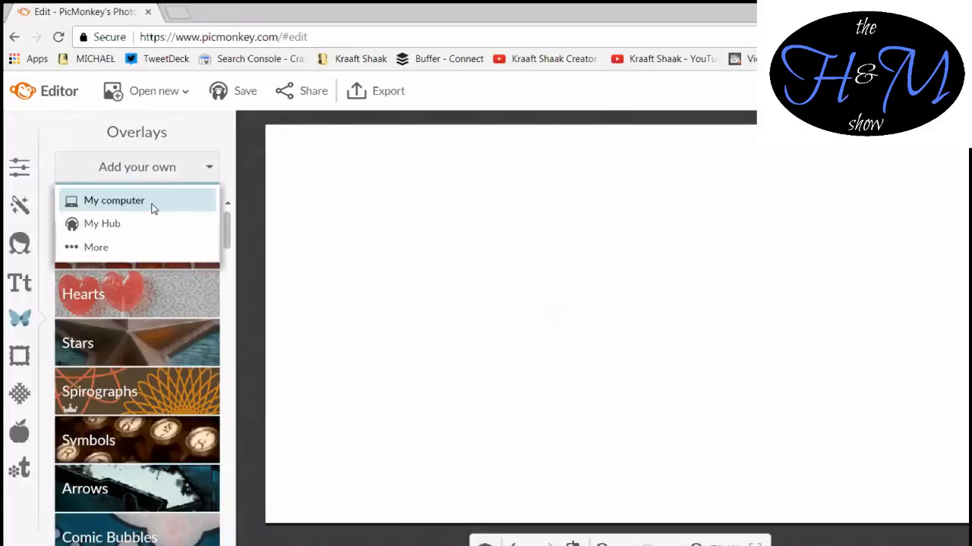
{"action": "left_click", "coordinate": [146, 297]}
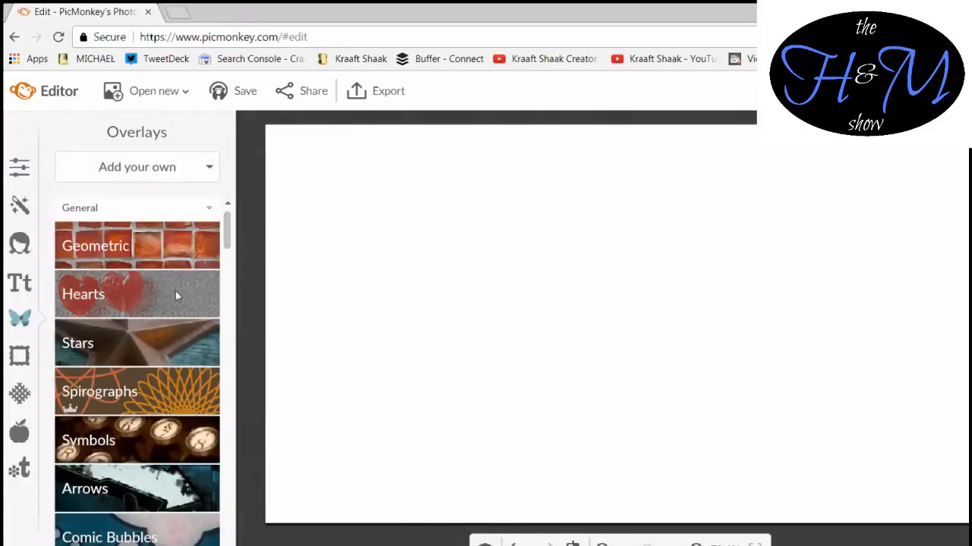
- Add a solid red basic heart overlay, place it left of the canvas center, and enlarge it
{"action": "left_click", "coordinate": [175, 291]}
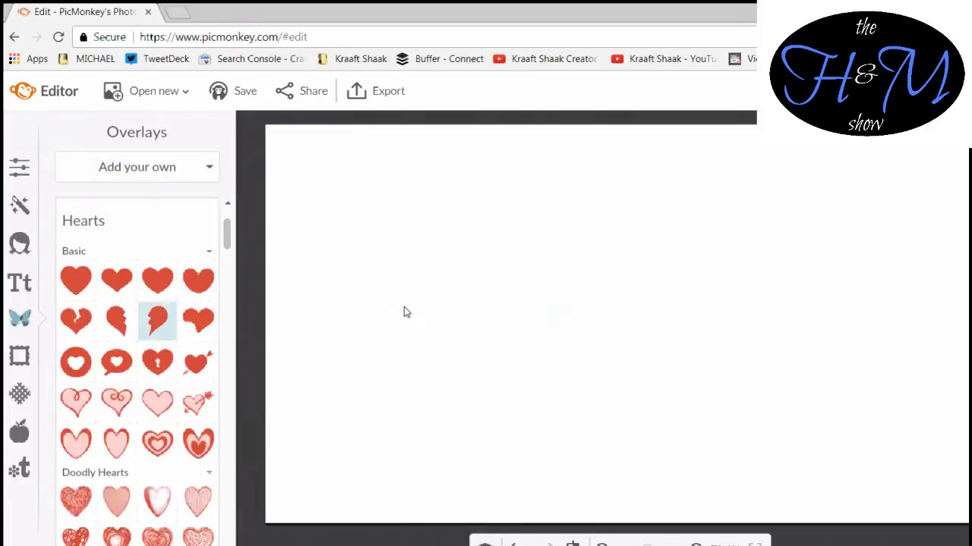
{"action": "left_click_drag", "start_coordinate": [598, 314], "coordinate": [438, 235]}
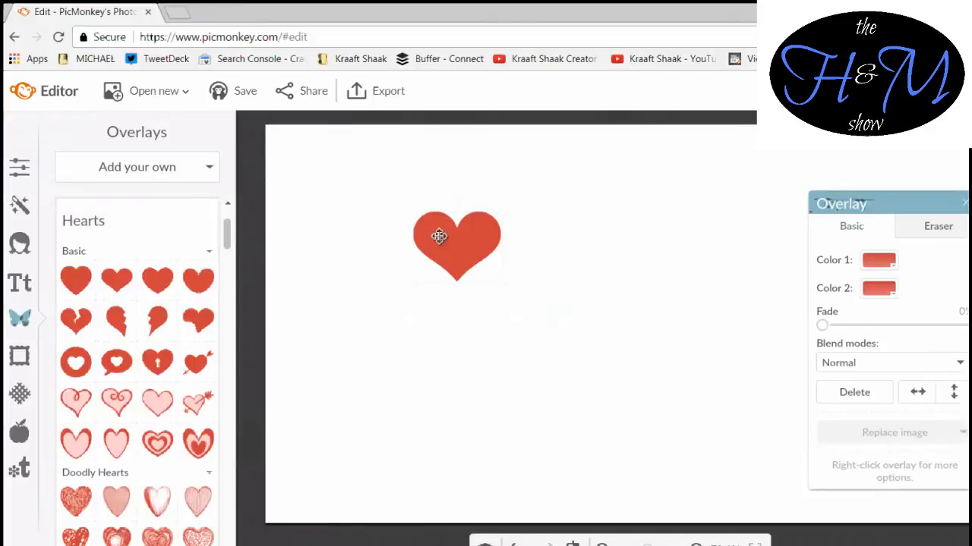
{"action": "left_click_drag", "start_coordinate": [498, 266], "coordinate": [559, 346]}
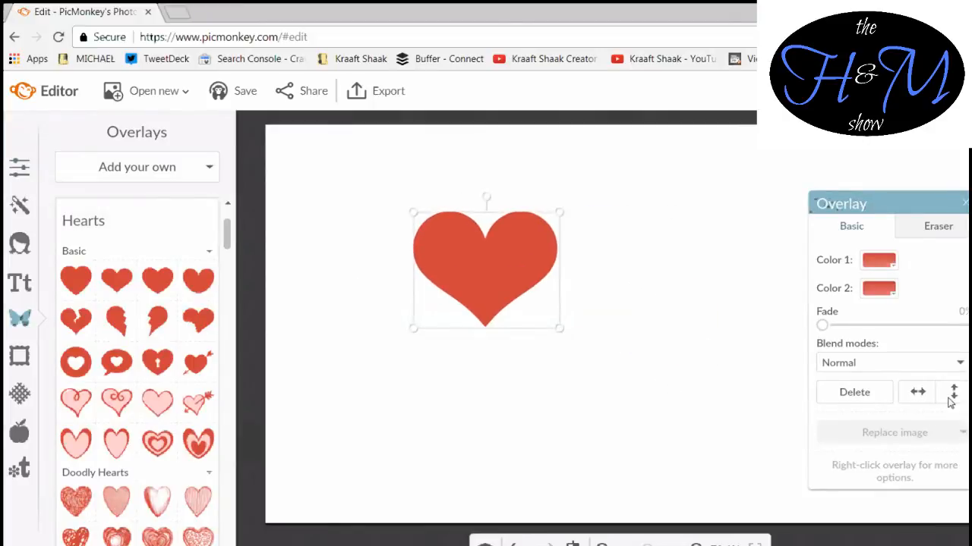
- Try a vertical flip and a rotation on the red heart overlay, and delete the heart from the canvas
{"action": "left_click", "coordinate": [952, 391]}
{"action": "left_click", "coordinate": [494, 197]}
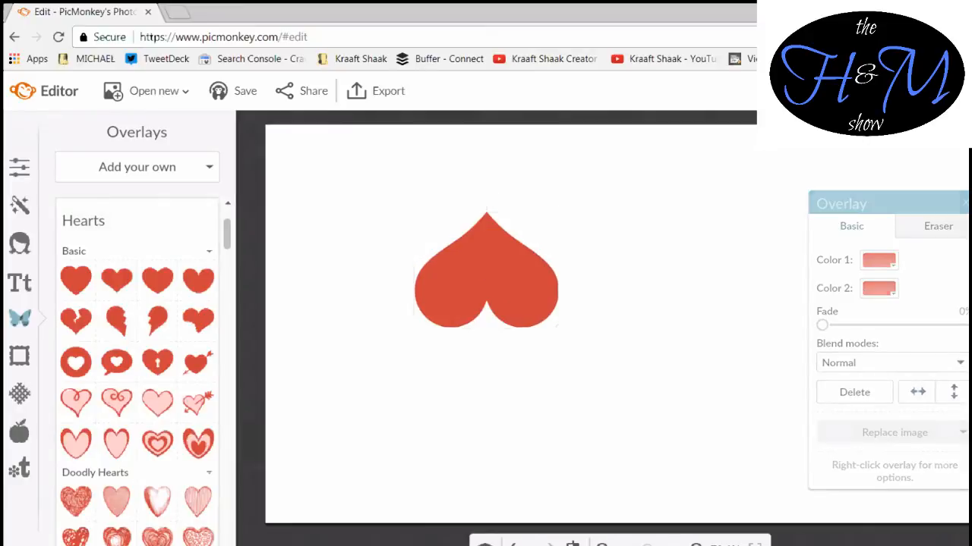
{"action": "left_click", "coordinate": [484, 240]}
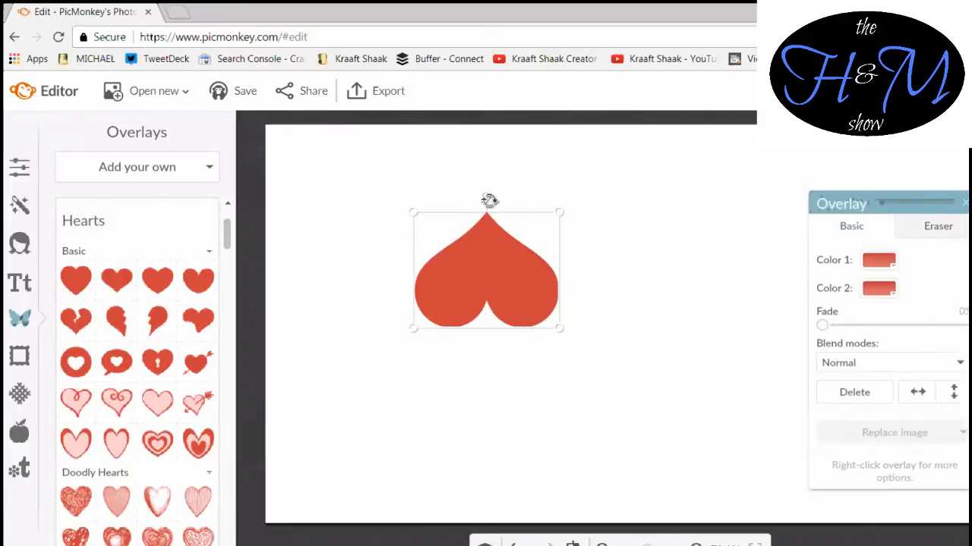
{"action": "left_click_drag", "start_coordinate": [488, 202], "coordinate": [416, 310]}
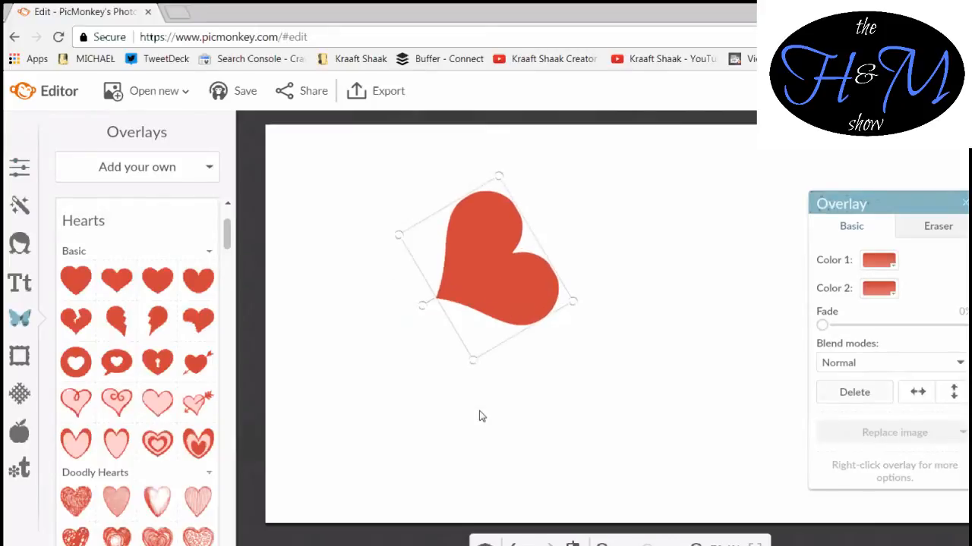
{"action": "key", "text": "Delete"}
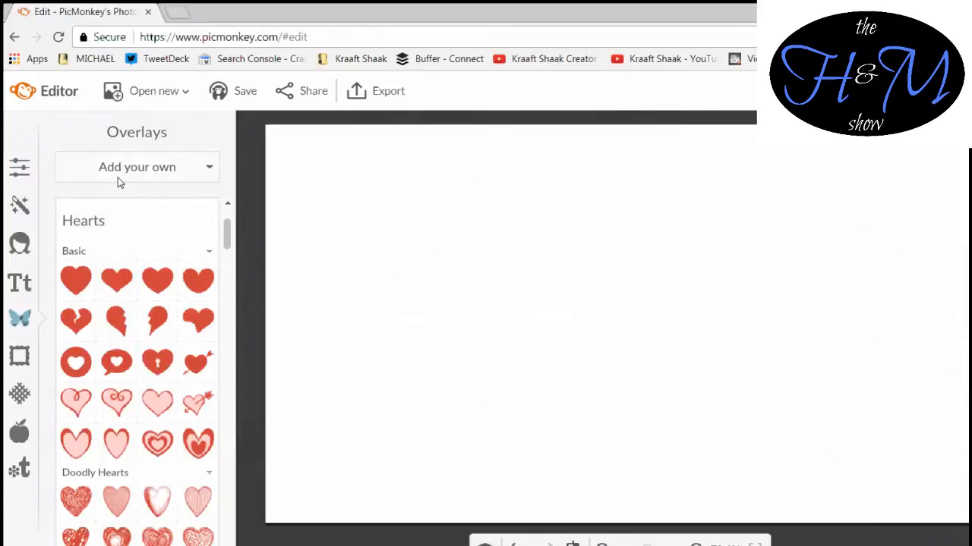
- Add the photo IMG_20170718_131042_135 from the computer as an overlay
{"action": "left_click", "coordinate": [118, 181]}
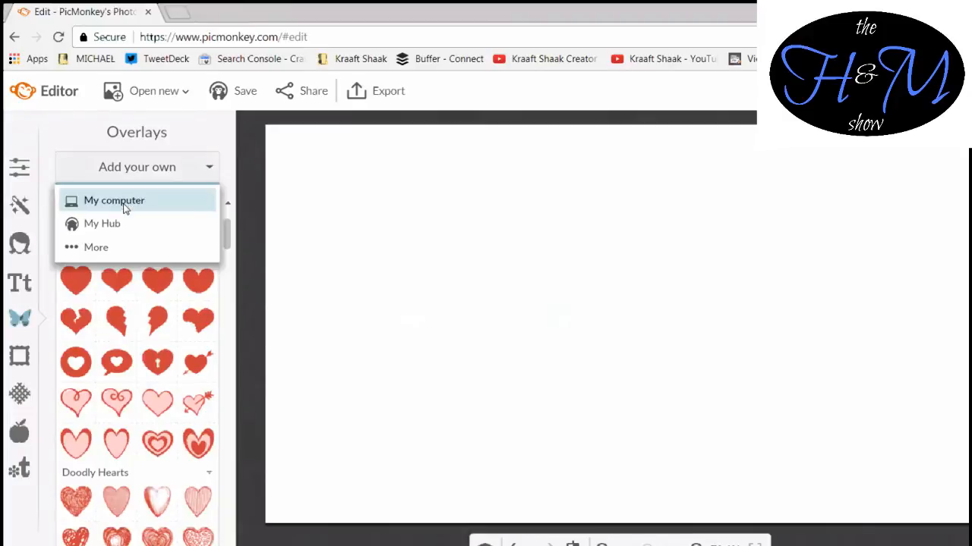
{"action": "left_click", "coordinate": [126, 209]}
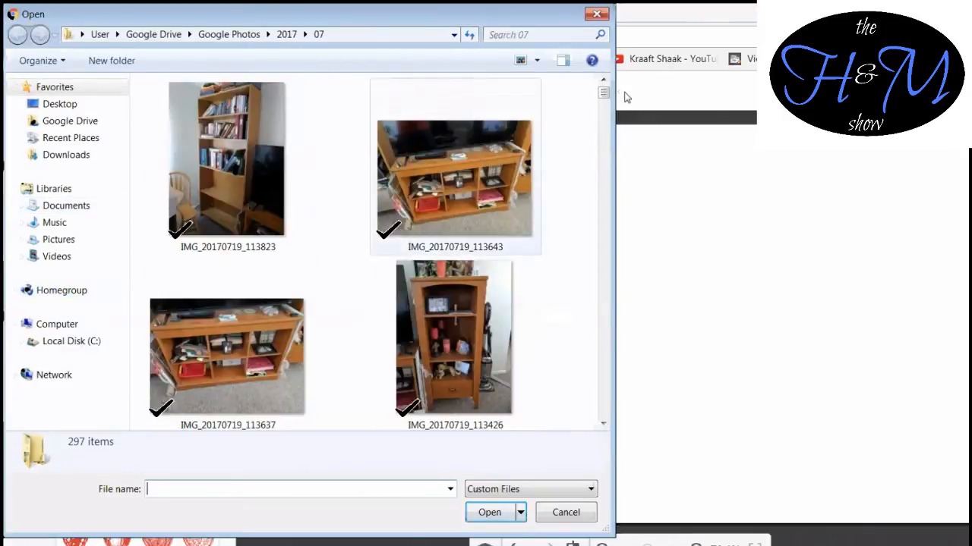
{"action": "left_click_drag", "start_coordinate": [603, 92], "coordinate": [605, 103]}
{"action": "left_click", "coordinate": [247, 231]}
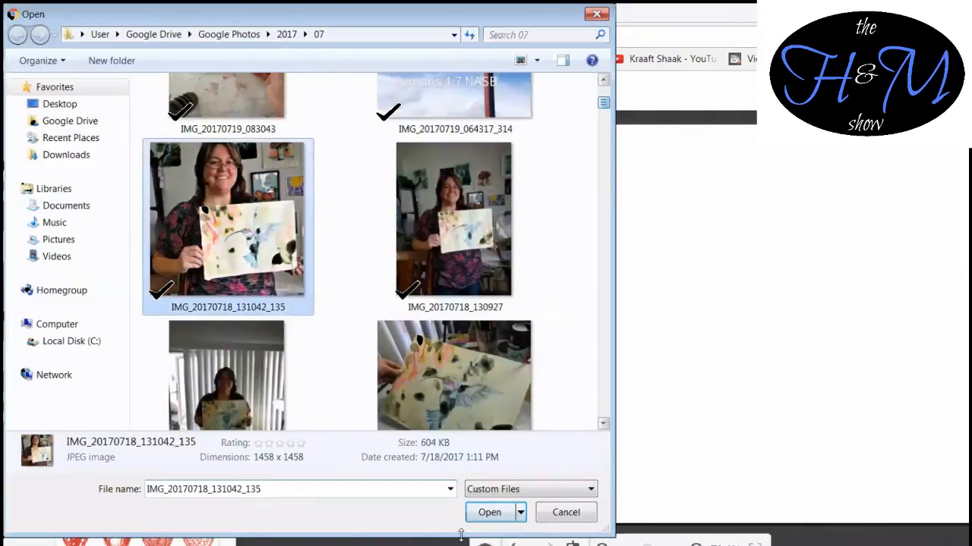
{"action": "left_click", "coordinate": [490, 516]}
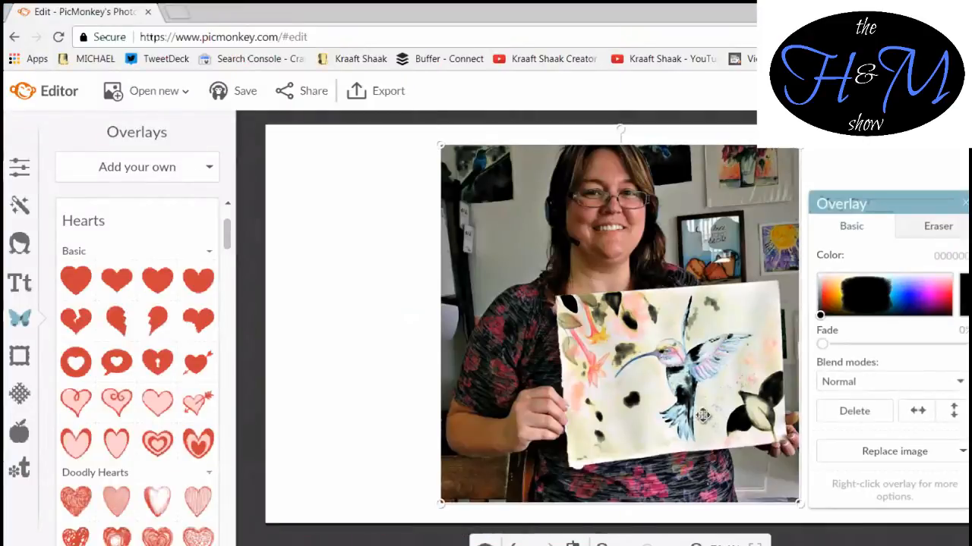
- Move the photo overlay to the left side of the canvas and enlarge it to nearly the full canvas height
{"action": "left_click_drag", "start_coordinate": [668, 397], "coordinate": [502, 383]}
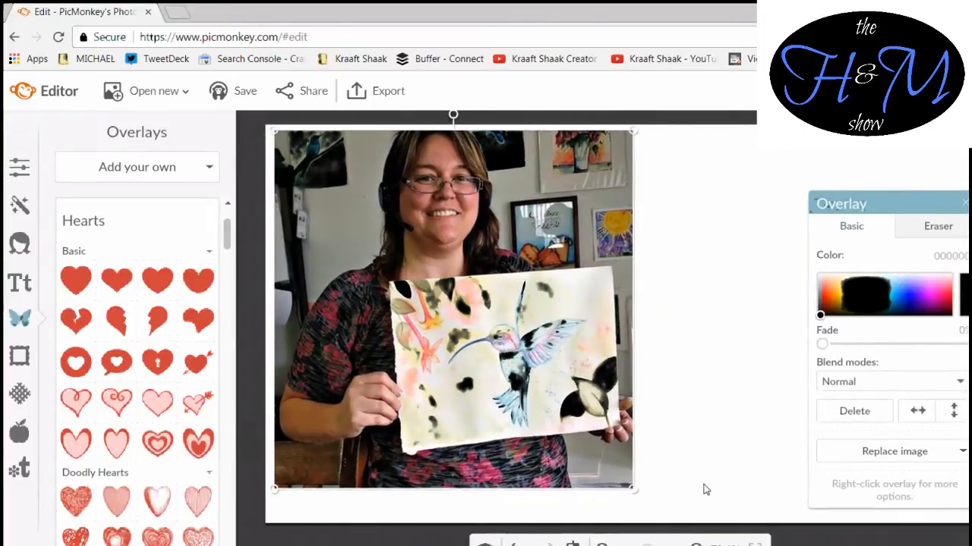
{"action": "left_click", "coordinate": [129, 244]}
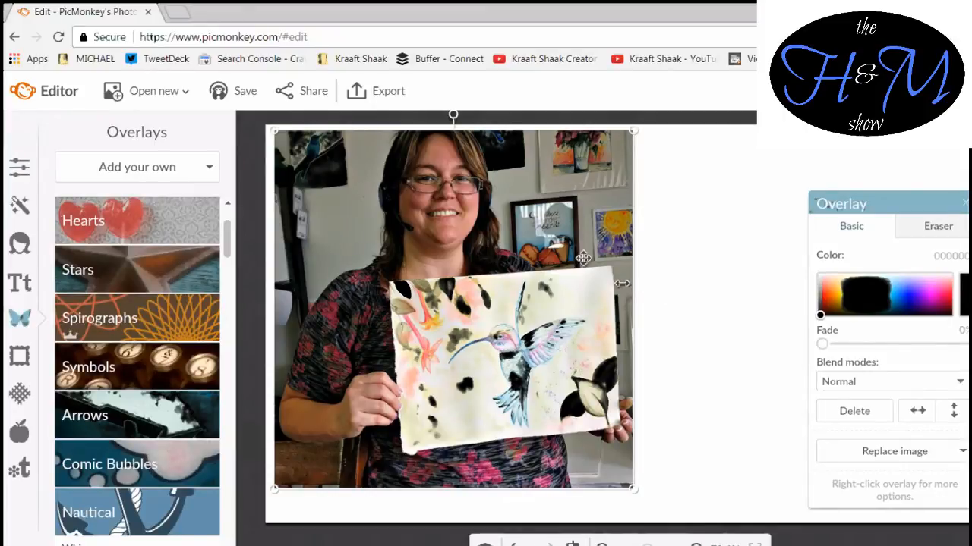
{"action": "mouse_move", "coordinate": [553, 267]}
{"action": "left_mouse_down"}
{"action": "mouse_move", "coordinate": [623, 232]}
{"action": "mouse_move", "coordinate": [548, 285]}
{"action": "mouse_move", "coordinate": [606, 278]}
{"action": "mouse_move", "coordinate": [561, 287]}
{"action": "mouse_move", "coordinate": [545, 276]}
{"action": "mouse_move", "coordinate": [555, 269]}
{"action": "left_mouse_up"}
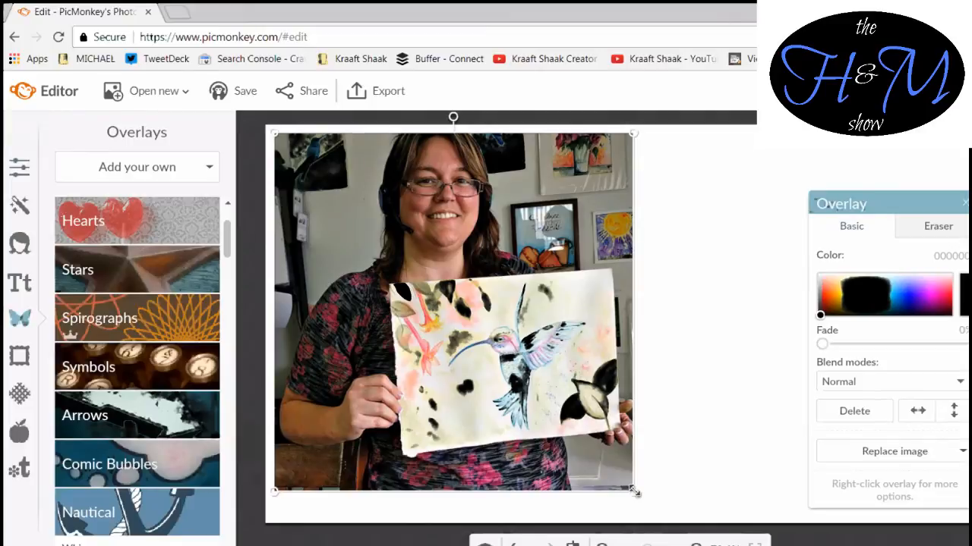
{"action": "left_click_drag", "start_coordinate": [636, 493], "coordinate": [639, 495]}
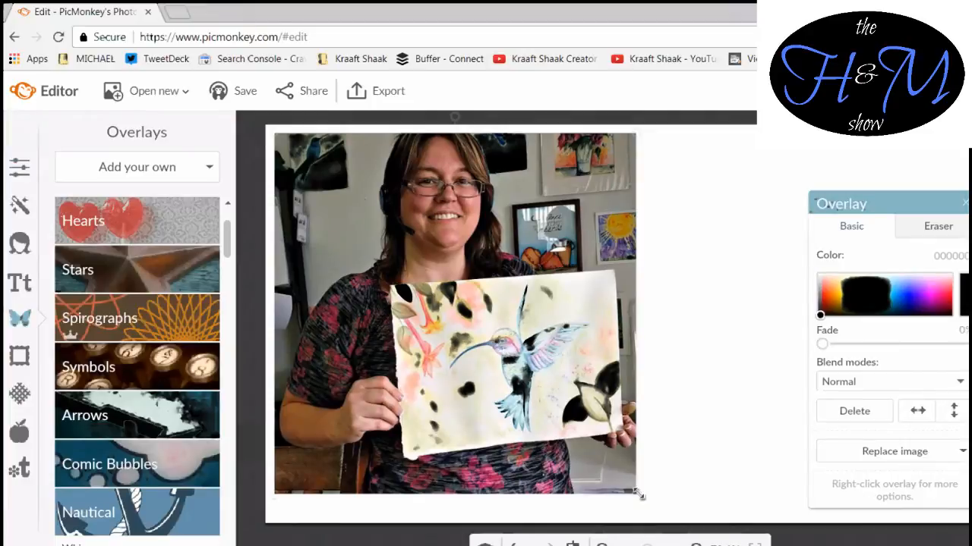
{"action": "left_click_drag", "start_coordinate": [639, 495], "coordinate": [655, 514]}
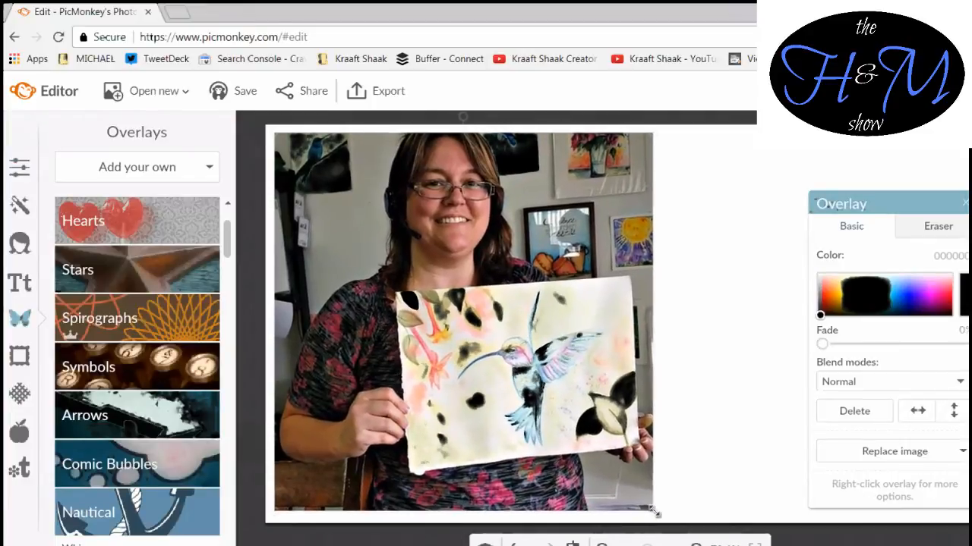
- Slightly adjust the photo overlay's size at its lower corner and deselect the overlay
{"action": "mouse_move", "coordinate": [488, 362]}
{"action": "left_mouse_down"}
{"action": "mouse_move", "coordinate": [800, 367]}
{"action": "mouse_move", "coordinate": [490, 363]}
{"action": "left_mouse_up"}
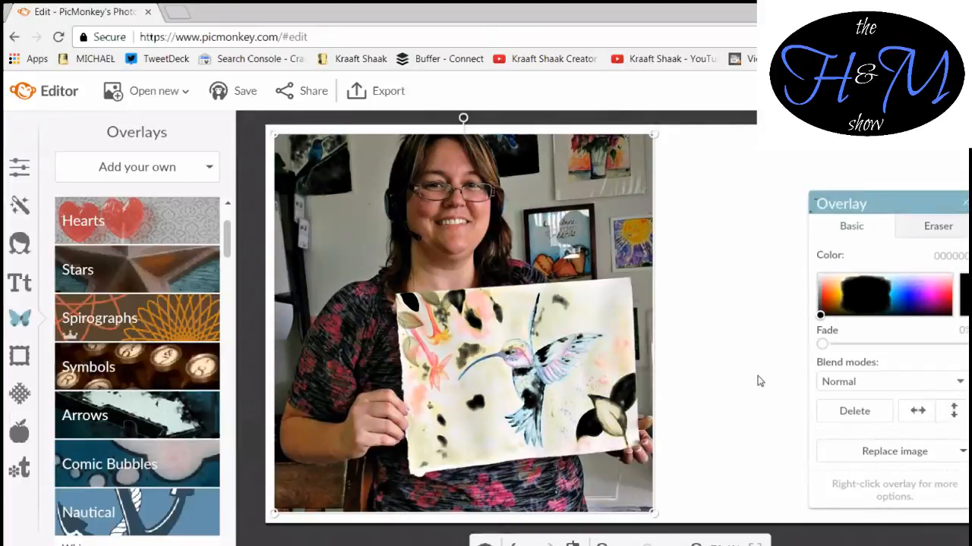
{"action": "left_click", "coordinate": [757, 382]}
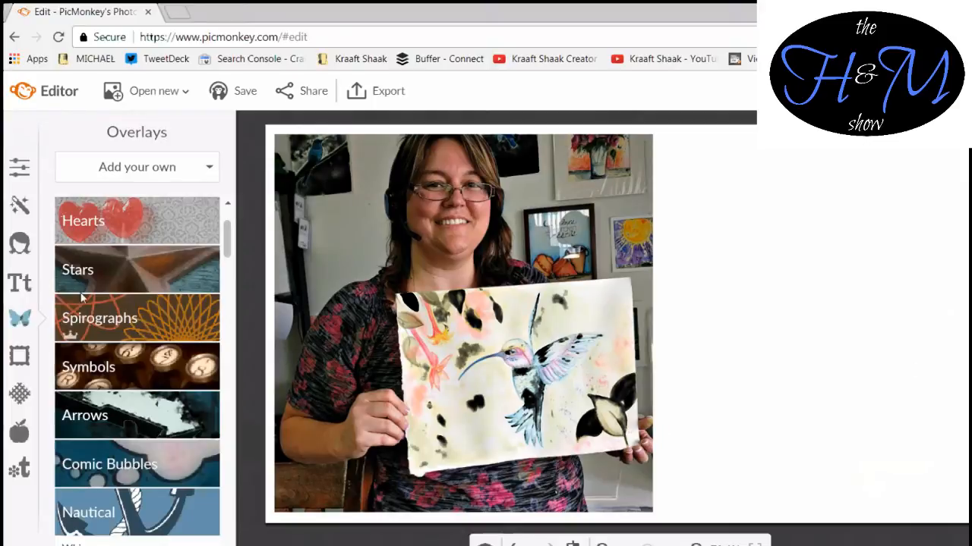
- Browse the text tool's built-in fonts from the recent fonts through the sans serif and serif groups
{"action": "left_click", "coordinate": [25, 287]}
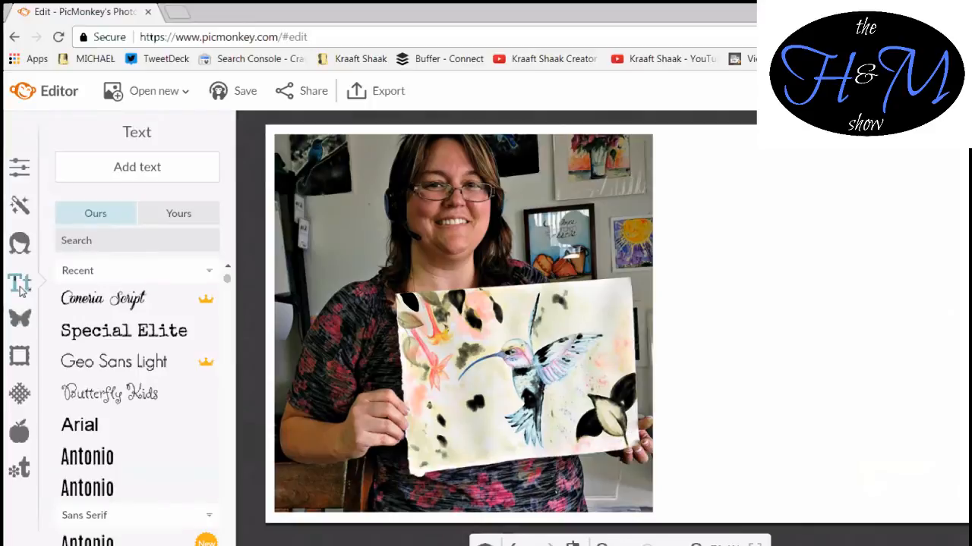
{"action": "scroll", "coordinate": [152, 321], "scroll_direction": "down", "scroll_amount": 3}
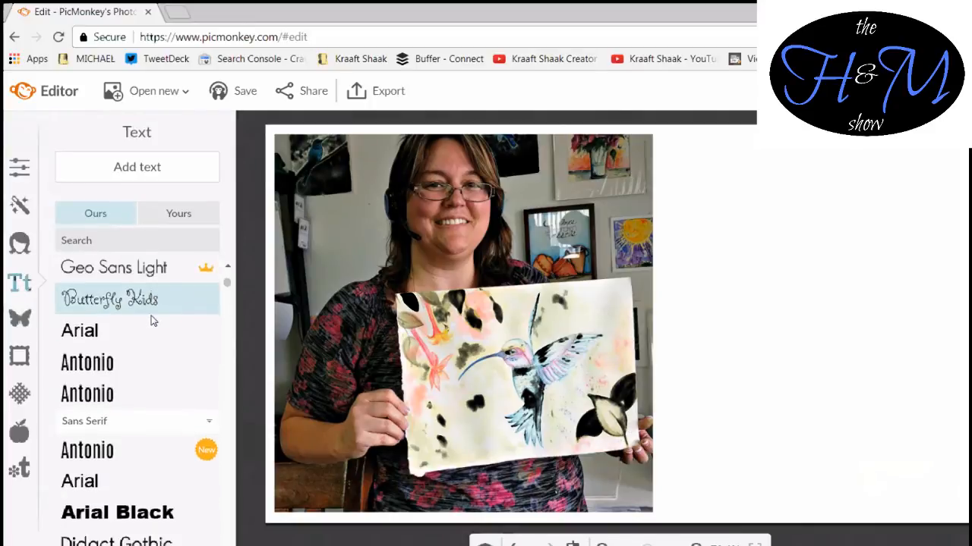
{"action": "scroll", "coordinate": [151, 318], "scroll_direction": "down", "scroll_amount": 8}
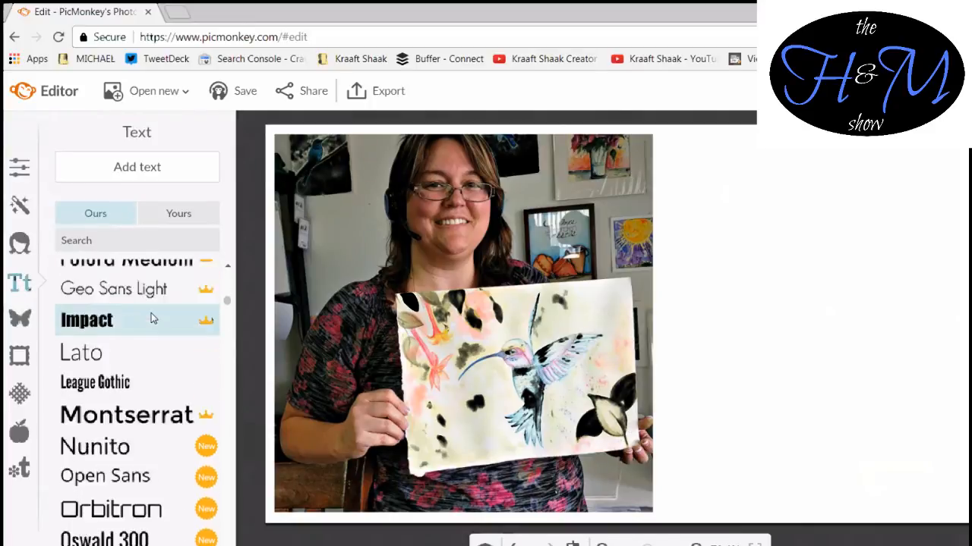
{"action": "scroll", "coordinate": [151, 319], "scroll_direction": "down", "scroll_amount": 7}
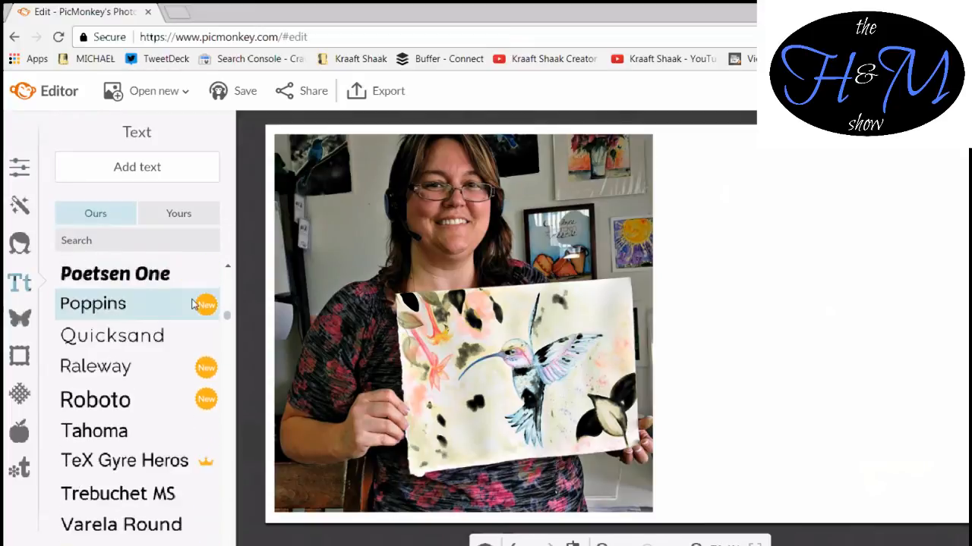
{"action": "scroll", "coordinate": [208, 315], "scroll_direction": "down", "scroll_amount": 1}
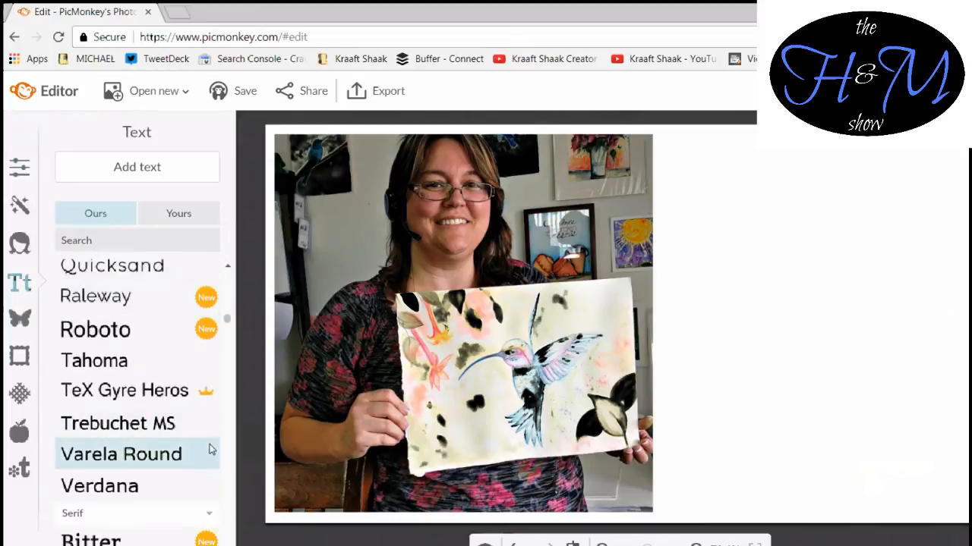
{"action": "scroll", "coordinate": [203, 470], "scroll_direction": "down", "scroll_amount": 1}
{"action": "scroll", "coordinate": [197, 482], "scroll_direction": "down", "scroll_amount": 2}
{"action": "scroll", "coordinate": [205, 456], "scroll_direction": "up", "scroll_amount": 3}
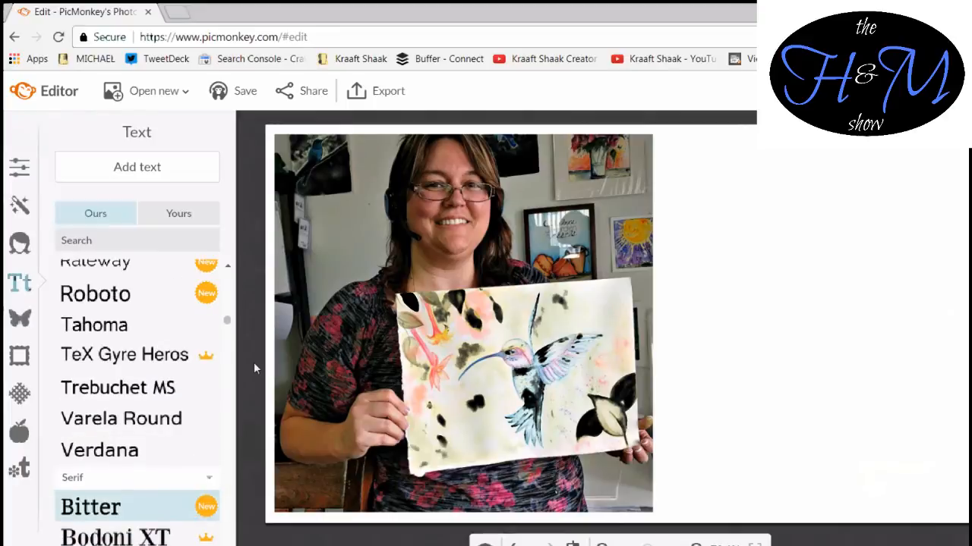
{"action": "left_click_drag", "start_coordinate": [227, 322], "coordinate": [227, 270]}
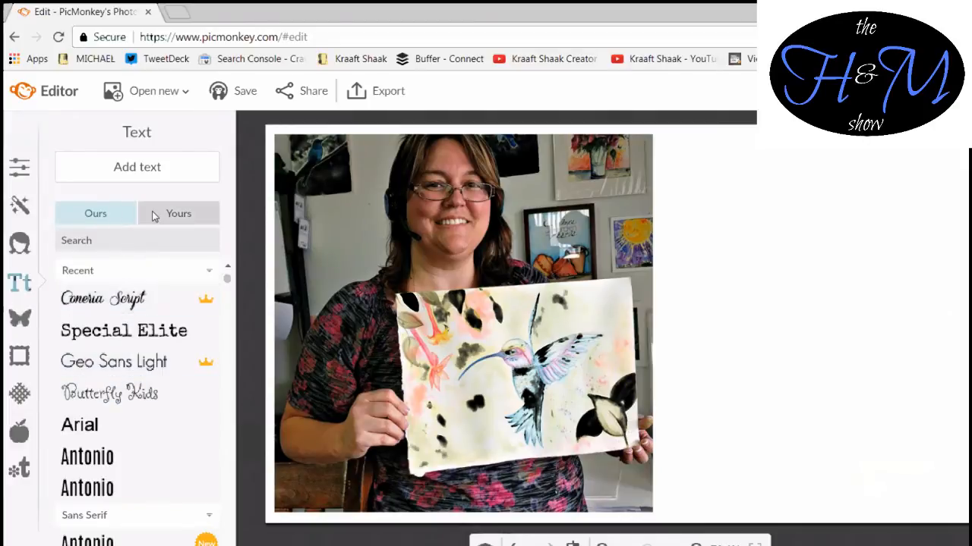
- Browse the fonts installed on the computer for use in text
{"action": "left_click", "coordinate": [189, 221]}
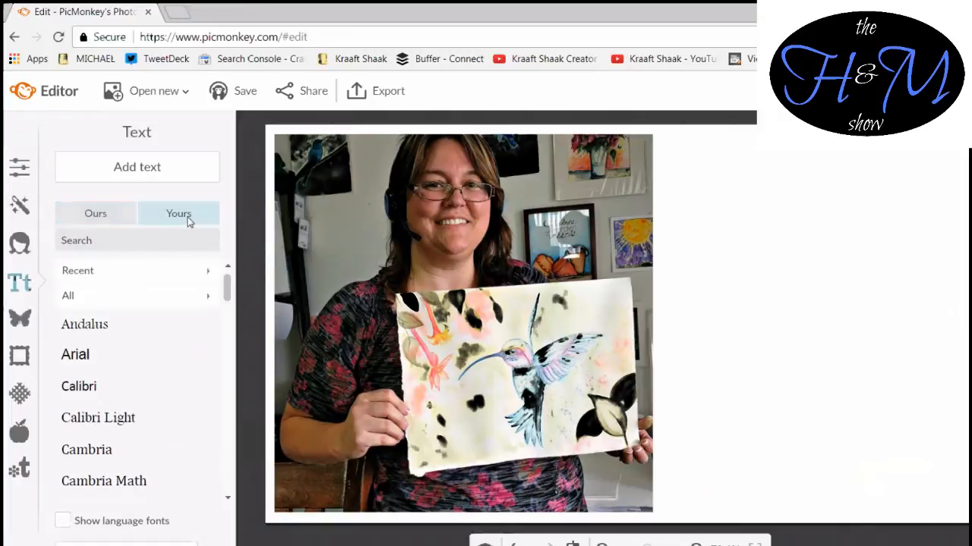
{"action": "scroll", "coordinate": [159, 334], "scroll_direction": "down", "scroll_amount": 1}
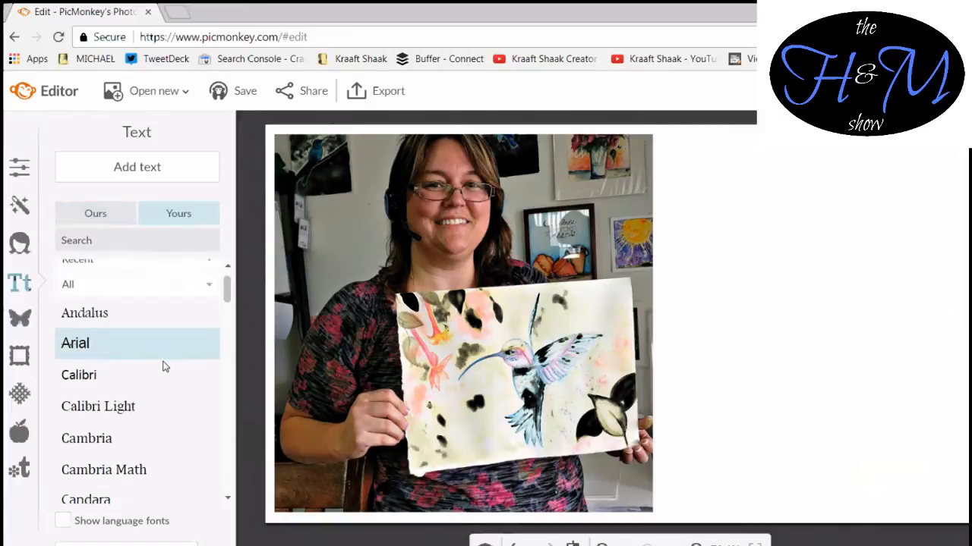
{"action": "scroll", "coordinate": [164, 361], "scroll_direction": "down", "scroll_amount": 9}
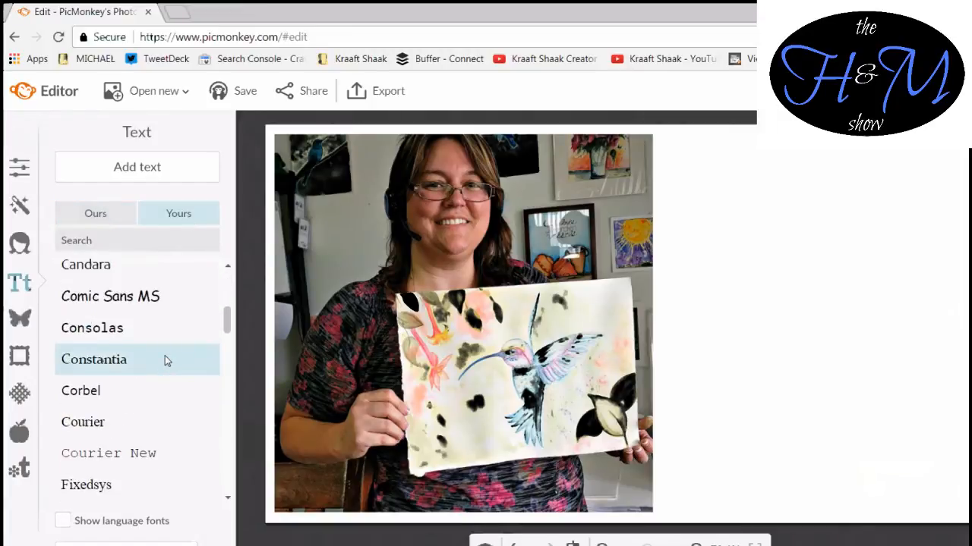
{"action": "scroll", "coordinate": [165, 355], "scroll_direction": "down", "scroll_amount": 7}
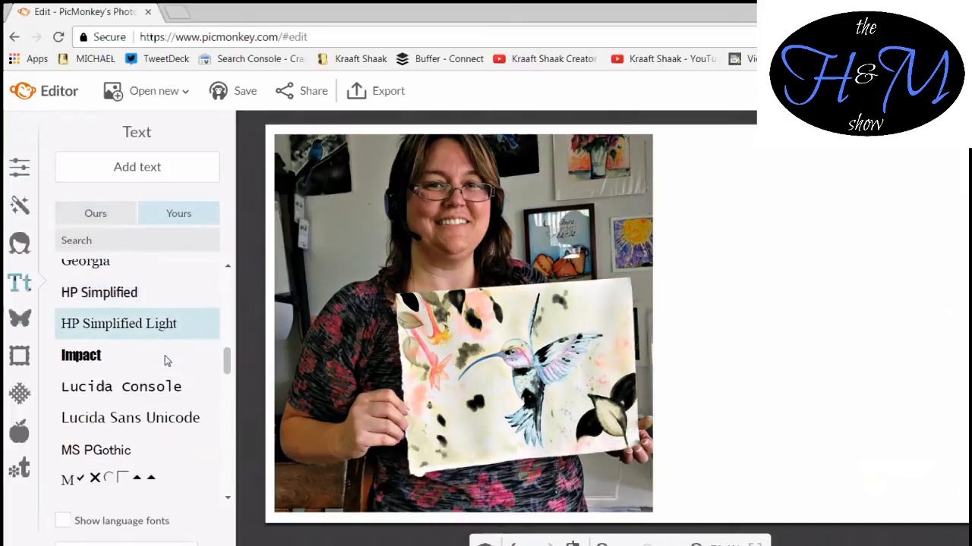
{"action": "scroll", "coordinate": [164, 355], "scroll_direction": "down", "scroll_amount": 5}
{"action": "scroll", "coordinate": [164, 355], "scroll_direction": "up", "scroll_amount": 4}
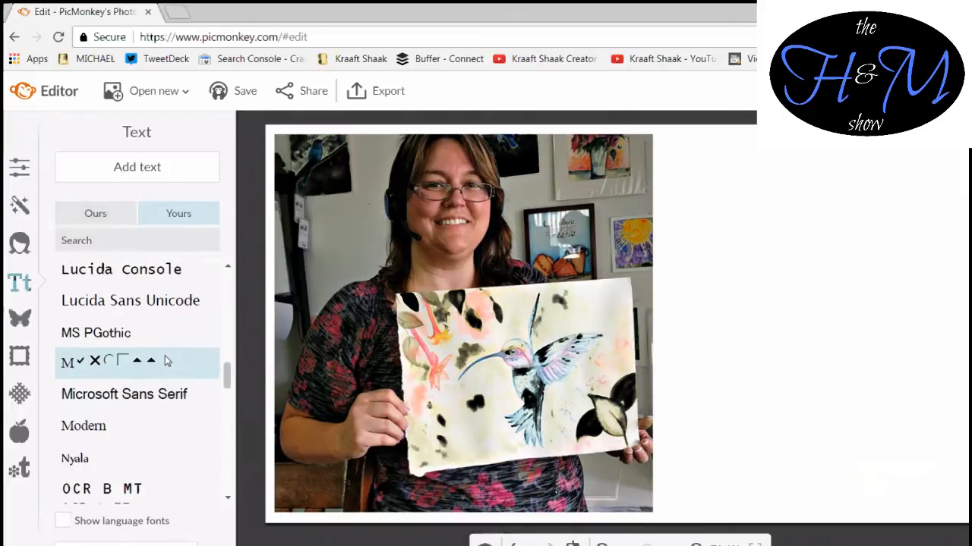
{"action": "scroll", "coordinate": [166, 353], "scroll_direction": "up", "scroll_amount": 8}
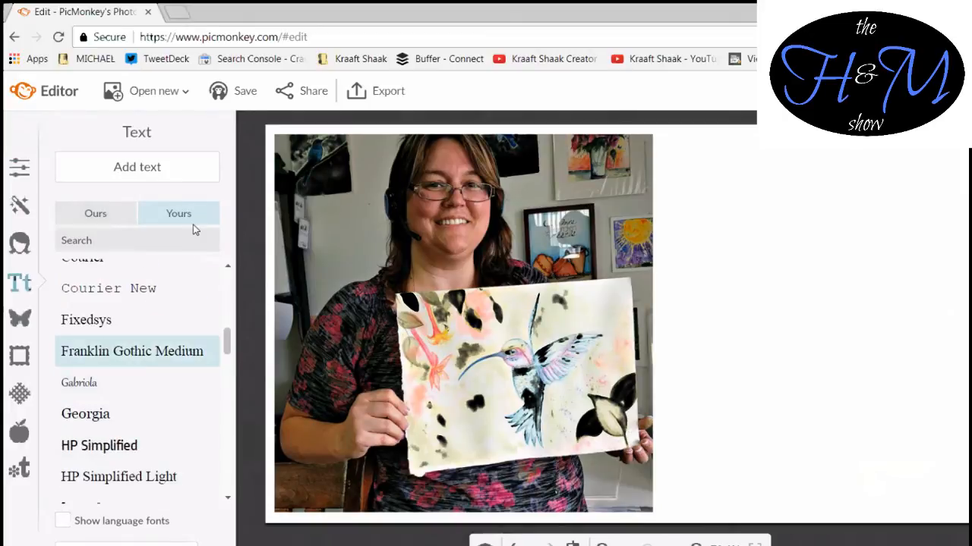
{"action": "scroll", "coordinate": [161, 331], "scroll_direction": "up", "scroll_amount": 1}
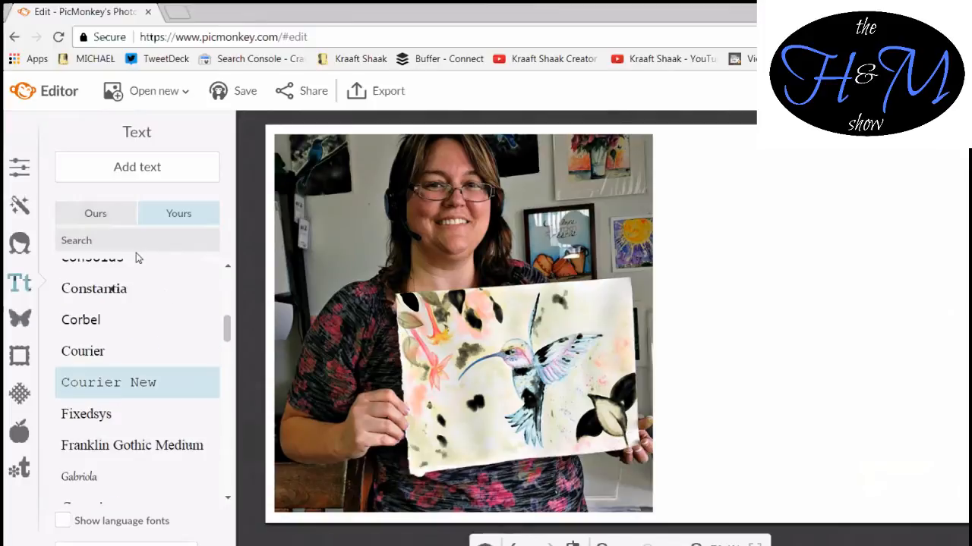
- Return to the built-in font collection and review its recent and sans serif fonts
{"action": "left_click", "coordinate": [110, 215]}
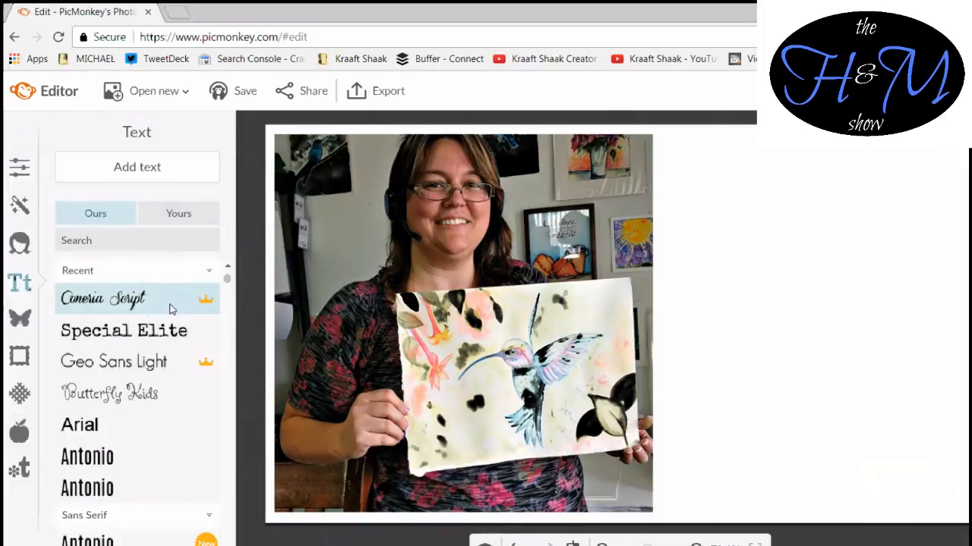
{"action": "scroll", "coordinate": [140, 412], "scroll_direction": "down", "scroll_amount": 1}
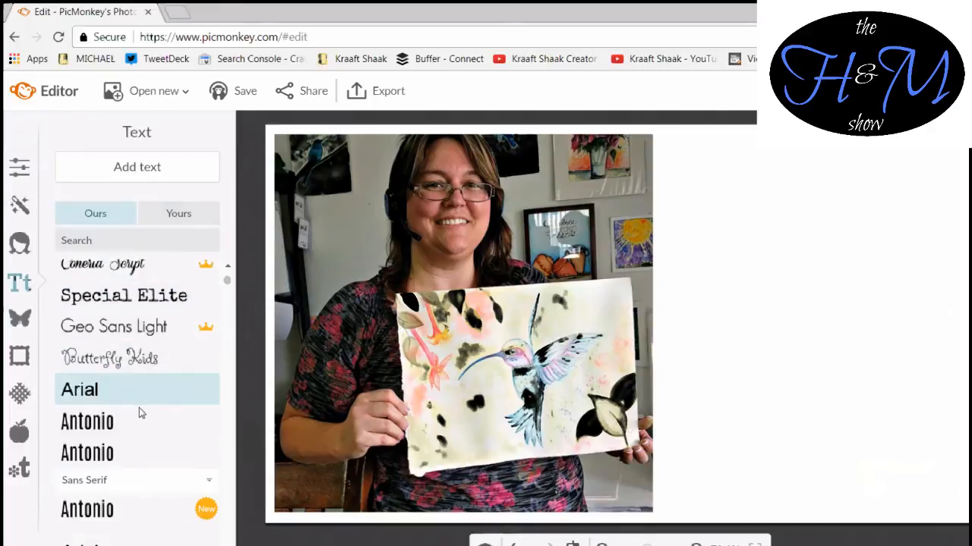
{"action": "scroll", "coordinate": [139, 407], "scroll_direction": "down", "scroll_amount": 4}
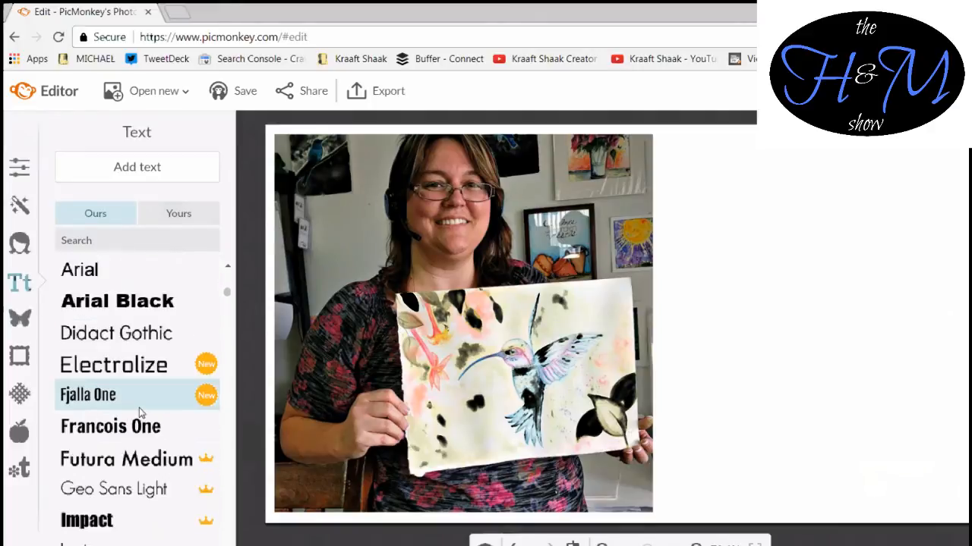
{"action": "scroll", "coordinate": [139, 408], "scroll_direction": "down", "scroll_amount": 5}
{"action": "scroll", "coordinate": [139, 408], "scroll_direction": "up", "scroll_amount": 8}
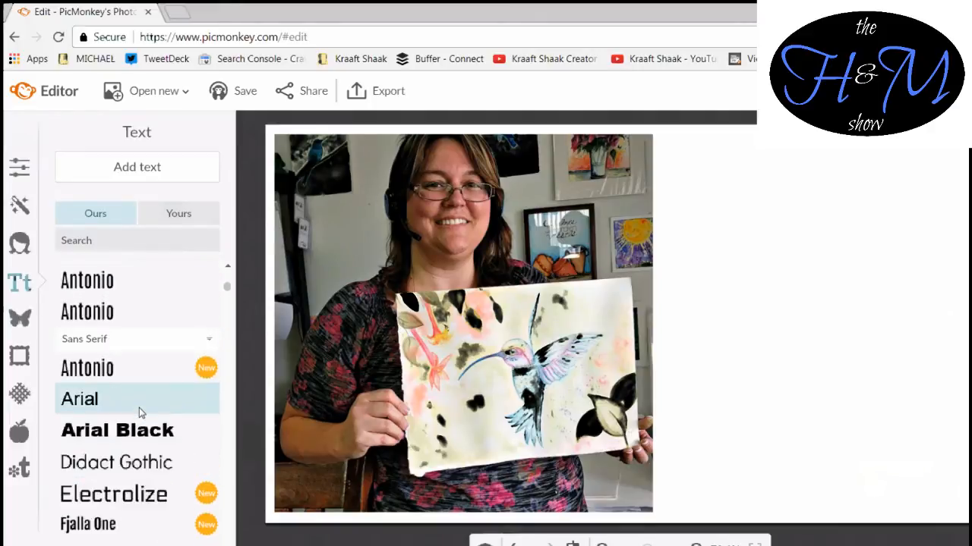
{"action": "scroll", "coordinate": [139, 407], "scroll_direction": "up", "scroll_amount": 7}
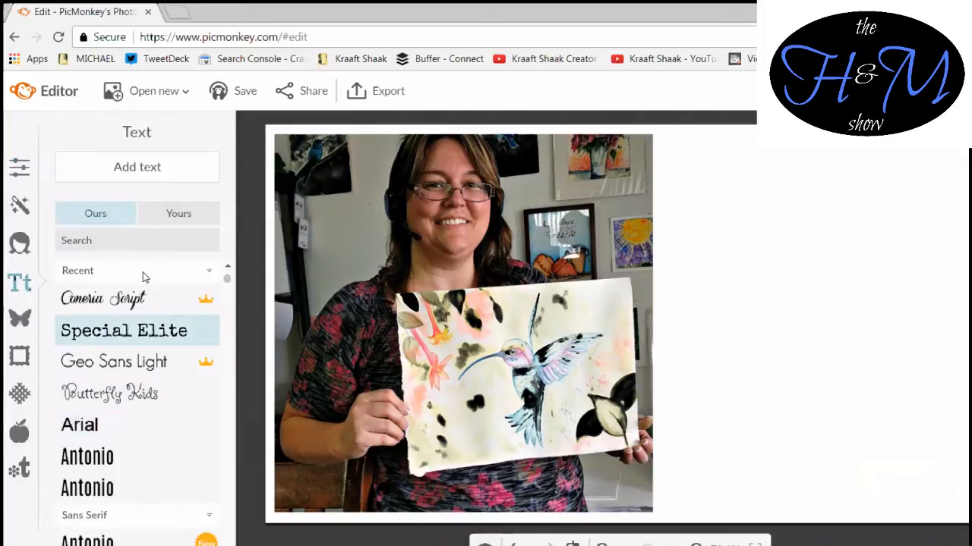
- Add an Arial text box reading "Painting a Hummingbird" over the lower right part of the photo
{"action": "left_click", "coordinate": [140, 181]}
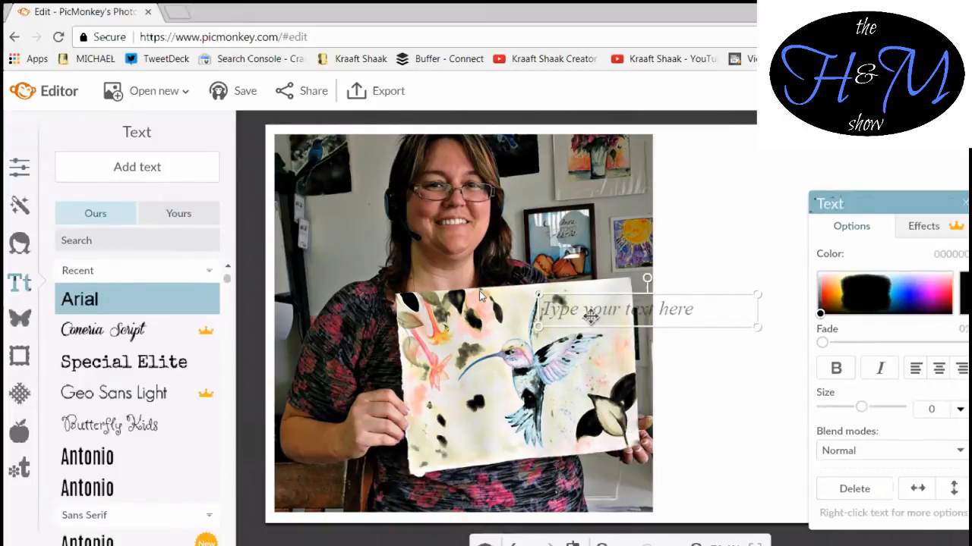
{"action": "mouse_move", "coordinate": [657, 306]}
{"action": "left_mouse_down"}
{"action": "mouse_move", "coordinate": [653, 297]}
{"action": "mouse_move", "coordinate": [662, 315]}
{"action": "left_mouse_up"}
{"action": "left_click", "coordinate": [661, 315]}
{"action": "type", "text": "Paint"}
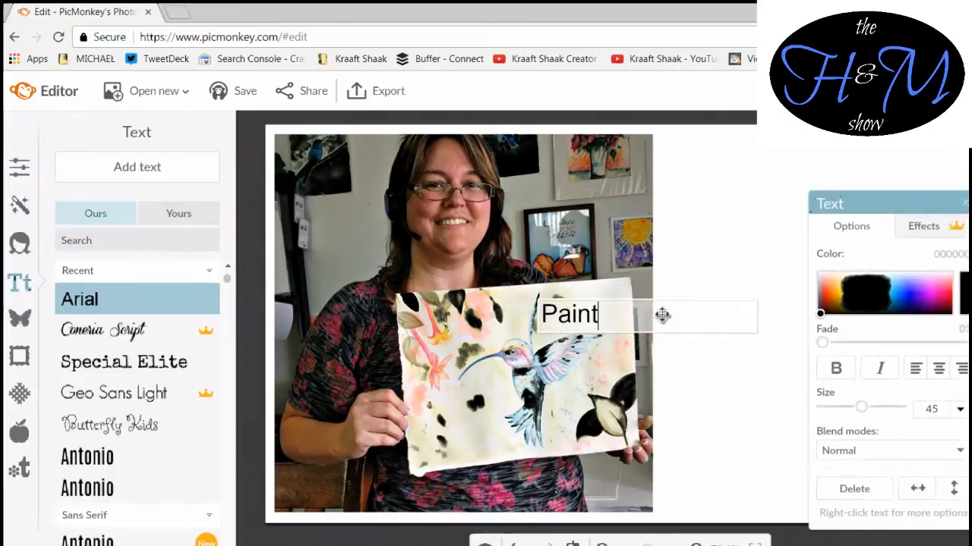
{"action": "type", "text": "ing A Humm"}
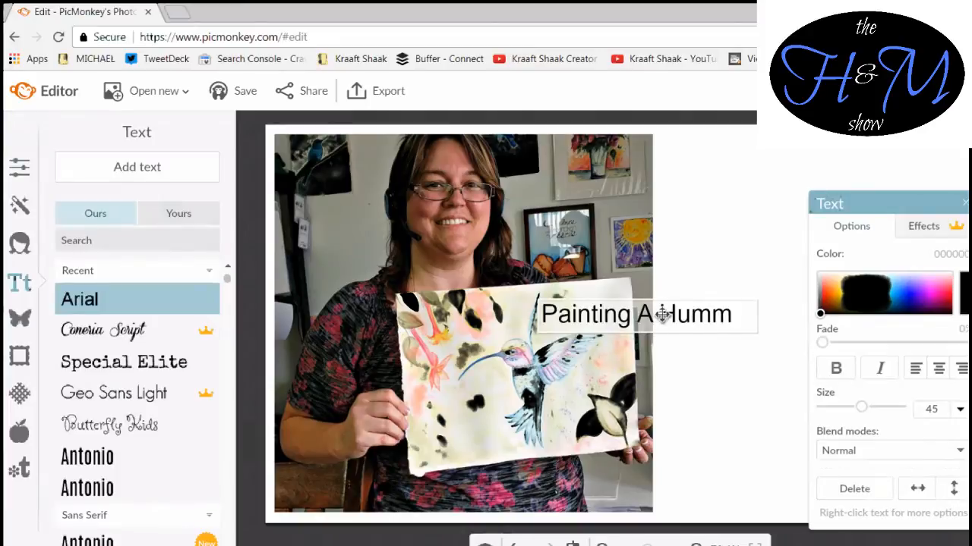
{"action": "key", "text": "BackSpace"}
{"action": "key", "text": "BackSpace"}
{"action": "key", "text": "BackSpace"}
{"action": "key", "text": "BackSpace"}
{"action": "key", "text": "BackSpace"}
{"action": "key", "text": "BackSpace"}
{"action": "type", "text": "a Hummingbird"}
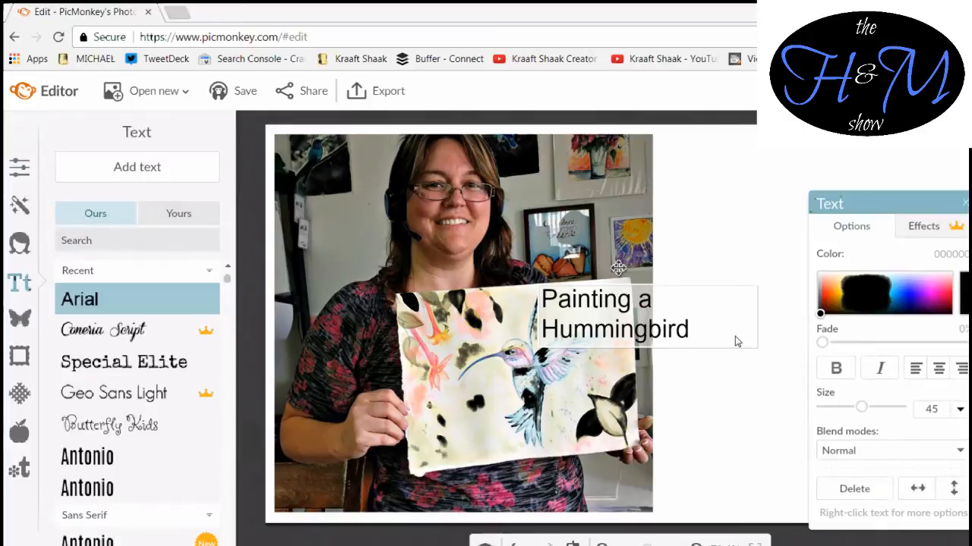
{"action": "left_click", "coordinate": [862, 215]}
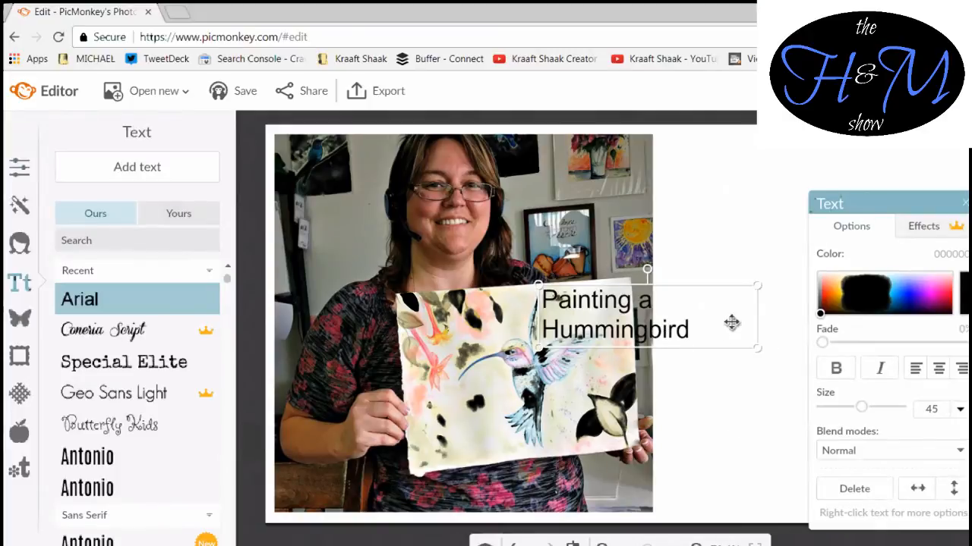
- Select all the words in the text box and move the Text settings dialog fully into view
{"action": "double_click", "coordinate": [707, 324]}
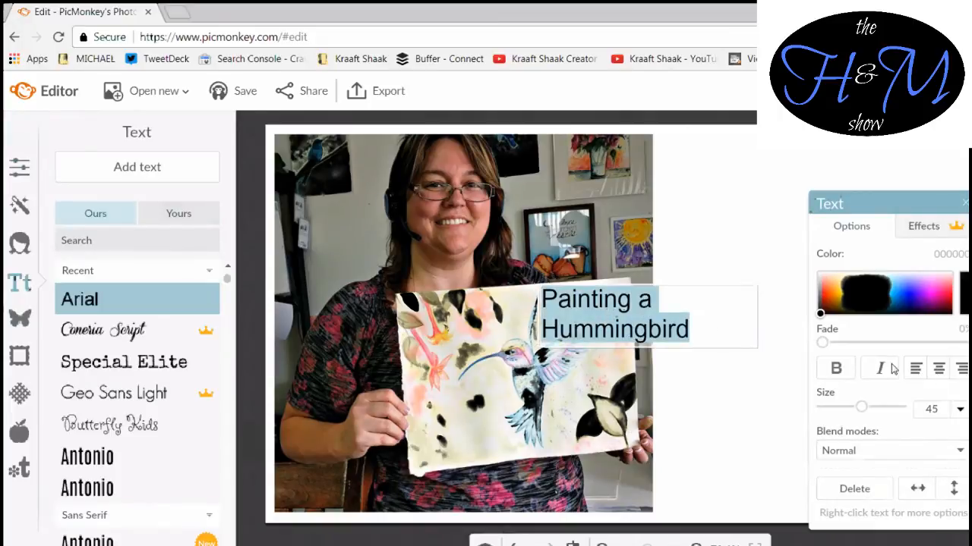
{"action": "left_click_drag", "start_coordinate": [920, 210], "coordinate": [855, 171]}
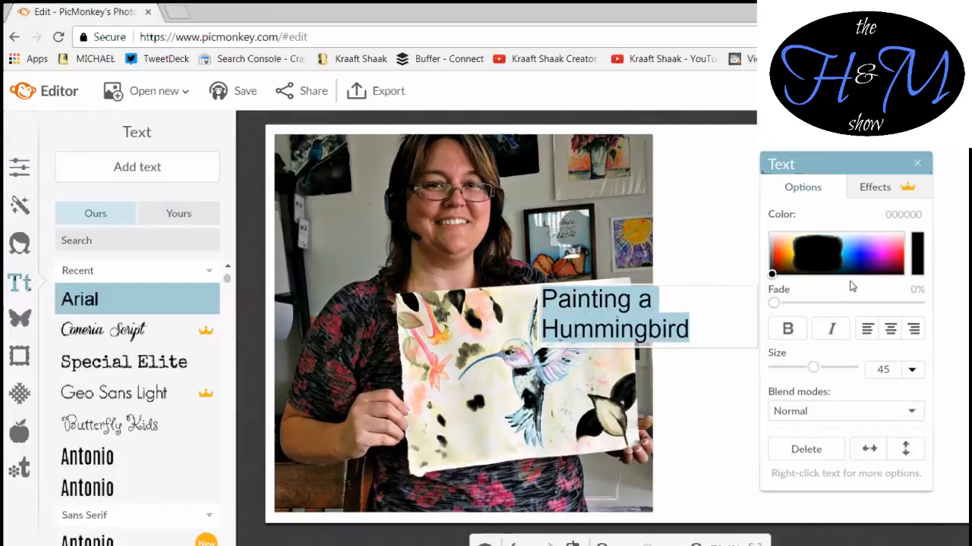
- Try the fade, bold and italic settings on the text and return the fade to 0%
{"action": "left_click_drag", "start_coordinate": [774, 304], "coordinate": [791, 304]}
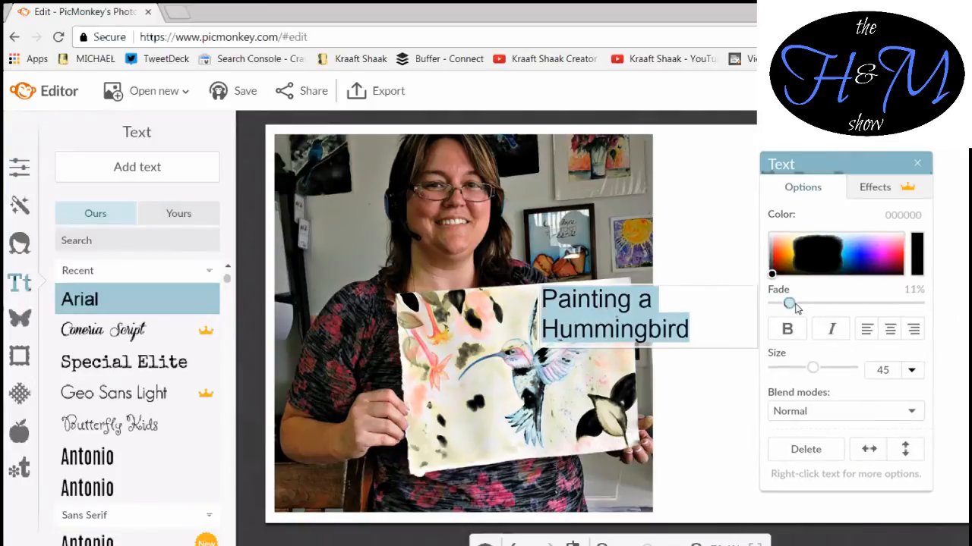
{"action": "left_click_drag", "start_coordinate": [865, 307], "coordinate": [772, 336]}
{"action": "left_click", "coordinate": [789, 330]}
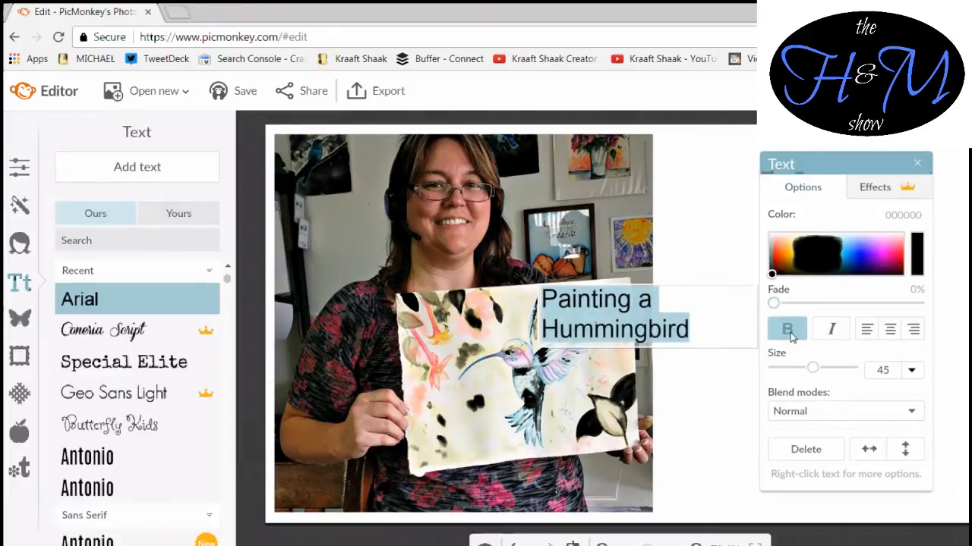
{"action": "left_click", "coordinate": [820, 339]}
{"action": "left_click", "coordinate": [824, 339]}
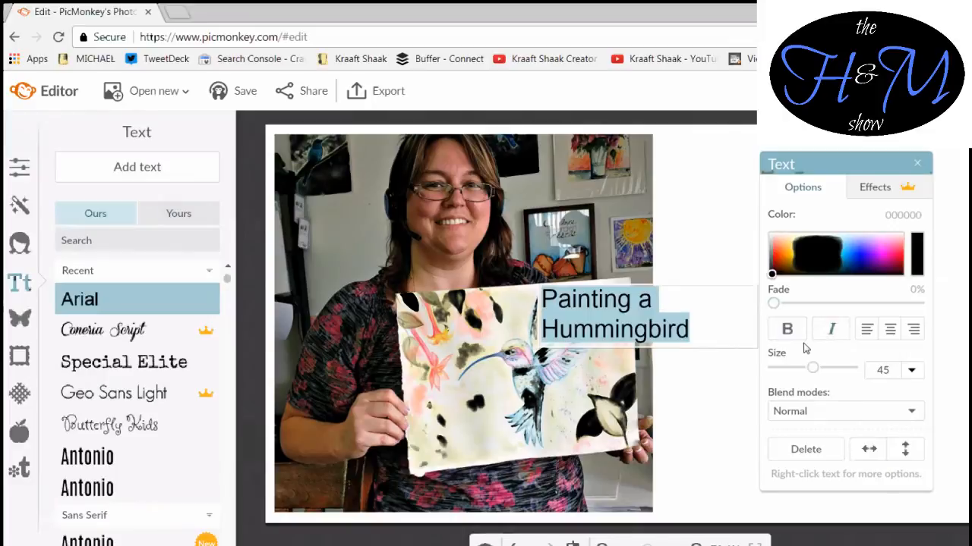
- Center-align the "Painting a Hummingbird" text and leave text editing
{"action": "left_click", "coordinate": [892, 338]}
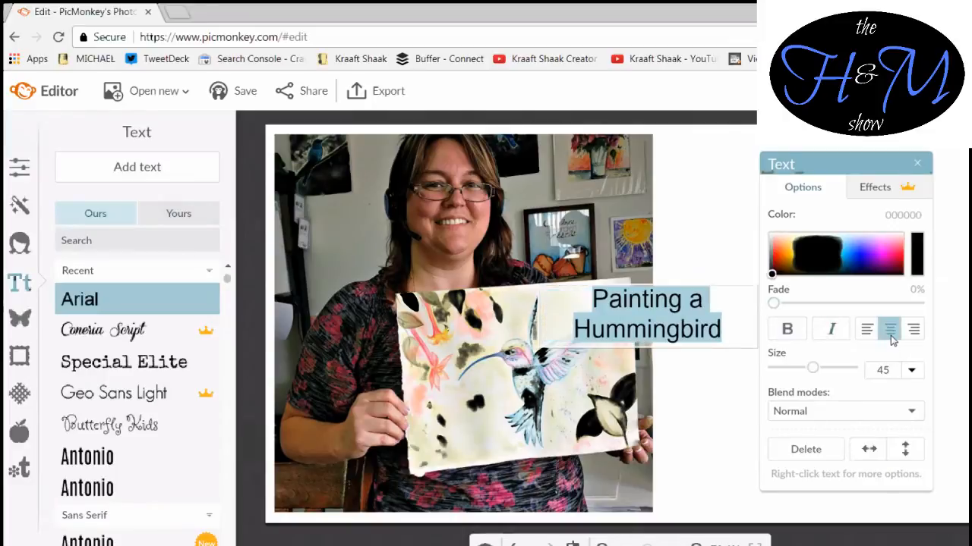
{"action": "left_click", "coordinate": [731, 379]}
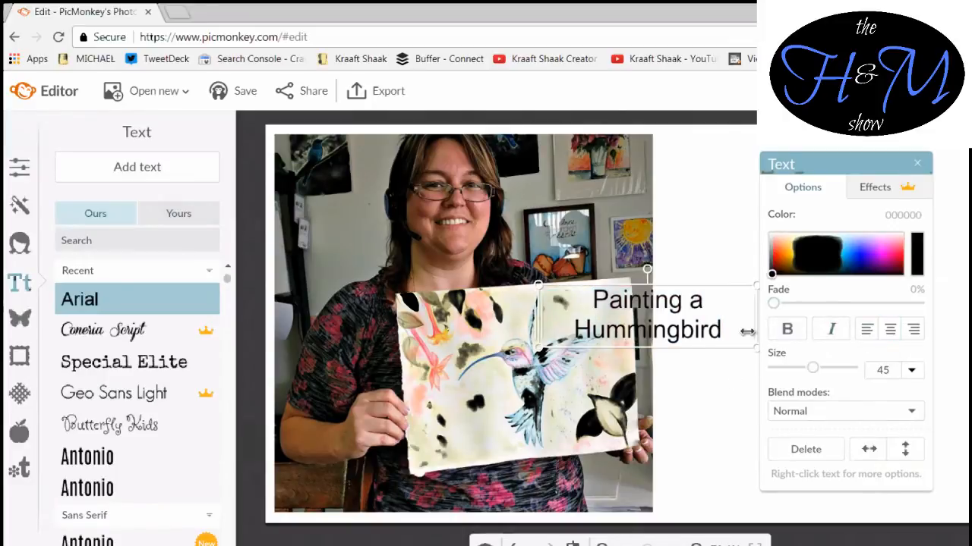
- Narrow the "Painting a Hummingbird" text box from its right edge and set the text size to 50
{"action": "left_click_drag", "start_coordinate": [754, 318], "coordinate": [721, 315]}
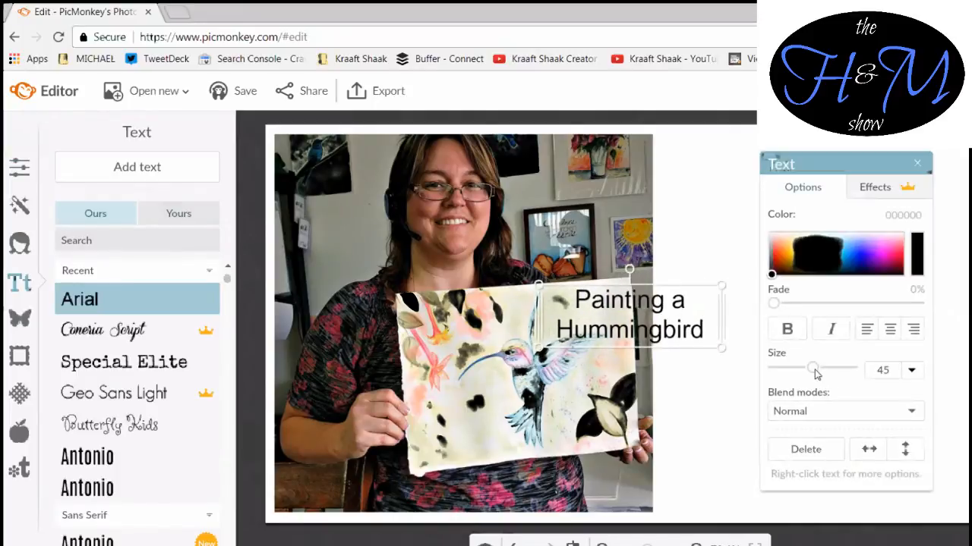
{"action": "mouse_move", "coordinate": [812, 368]}
{"action": "left_mouse_down"}
{"action": "mouse_move", "coordinate": [800, 375]}
{"action": "mouse_move", "coordinate": [840, 372]}
{"action": "left_mouse_up"}
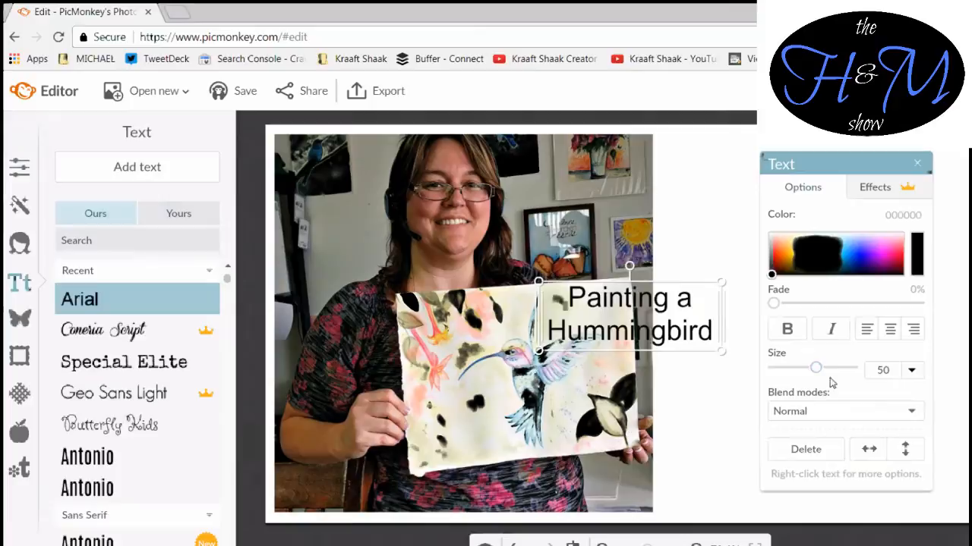
- Enlarge the "Painting a Hummingbird" text to size 76 from its corner and move it to the blank area beside the photo
{"action": "left_click", "coordinate": [909, 372]}
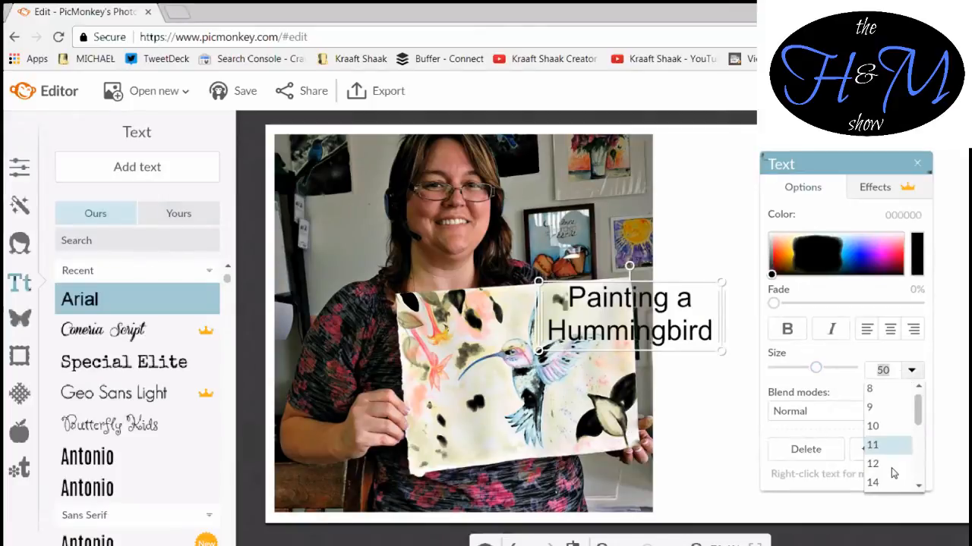
{"action": "left_click", "coordinate": [912, 373]}
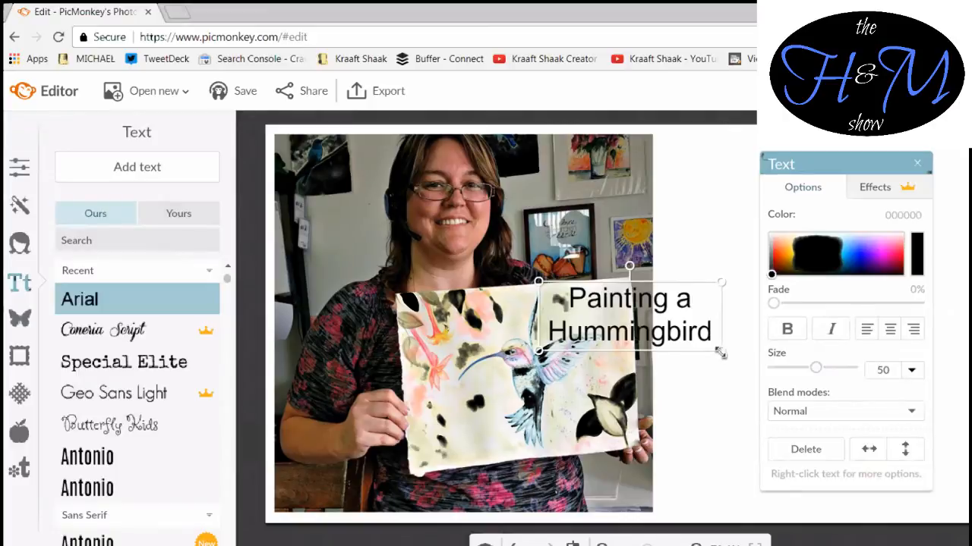
{"action": "mouse_move", "coordinate": [719, 352]}
{"action": "left_mouse_down"}
{"action": "mouse_move", "coordinate": [813, 412]}
{"action": "mouse_move", "coordinate": [735, 357]}
{"action": "mouse_move", "coordinate": [837, 403]}
{"action": "mouse_move", "coordinate": [755, 356]}
{"action": "mouse_move", "coordinate": [816, 386]}
{"action": "left_mouse_up"}
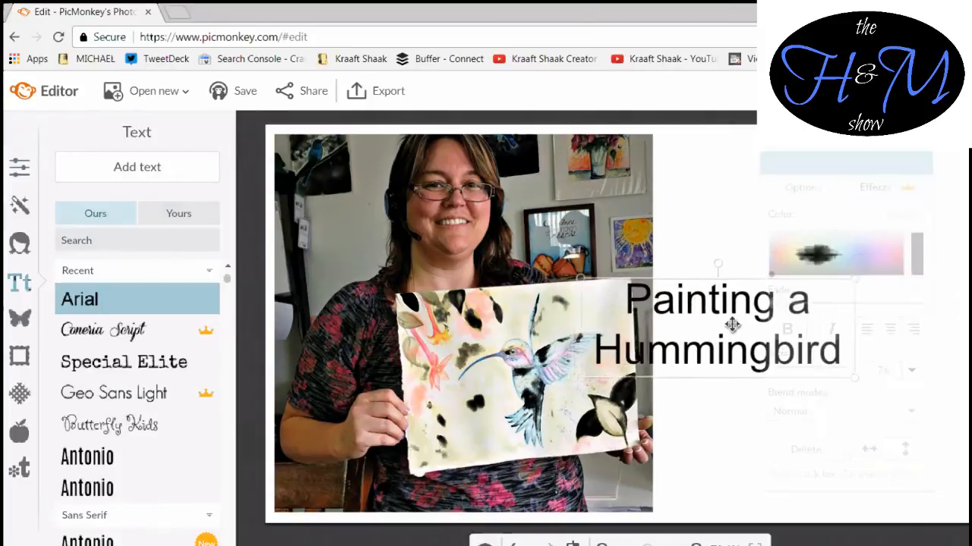
{"action": "mouse_move", "coordinate": [731, 324]}
{"action": "left_mouse_down"}
{"action": "mouse_move", "coordinate": [802, 304]}
{"action": "mouse_move", "coordinate": [618, 304]}
{"action": "mouse_move", "coordinate": [807, 300]}
{"action": "left_mouse_up"}
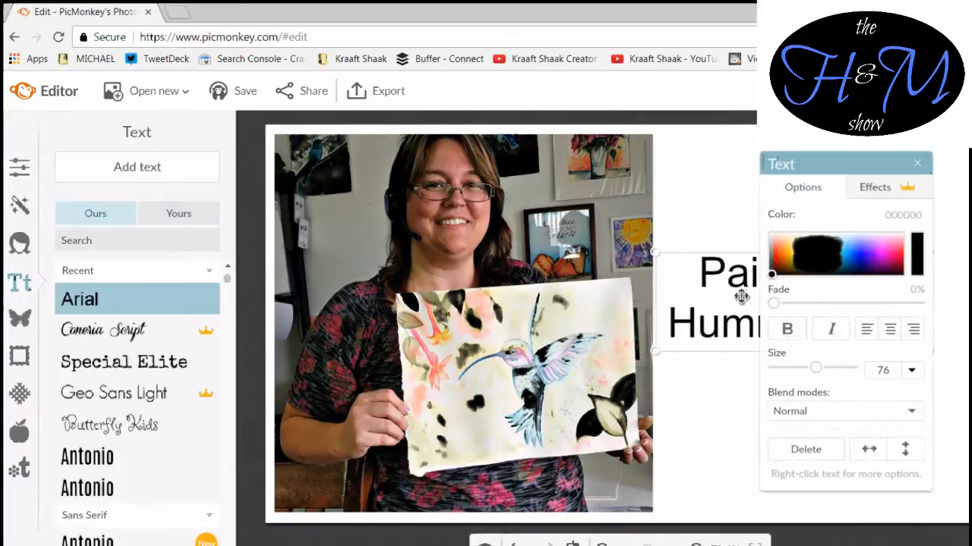
{"action": "mouse_move", "coordinate": [741, 296]}
{"action": "left_mouse_down"}
{"action": "mouse_move", "coordinate": [638, 288]}
{"action": "mouse_move", "coordinate": [734, 278]}
{"action": "mouse_move", "coordinate": [737, 294]}
{"action": "left_mouse_up"}
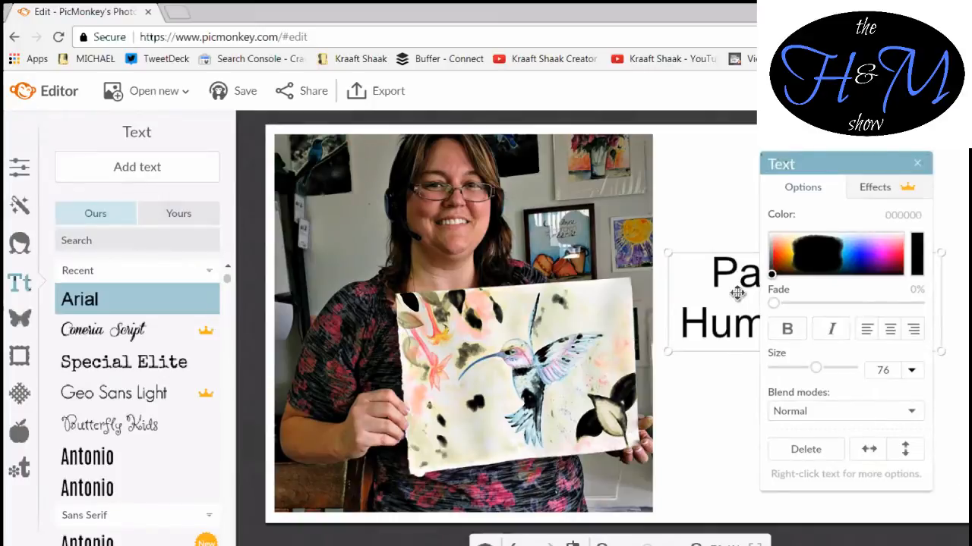
- Move the Text settings dialog over the photo, clear of the "Painting a Hummingbird" title, and leave text editing
{"action": "left_click_drag", "start_coordinate": [841, 168], "coordinate": [314, 166]}
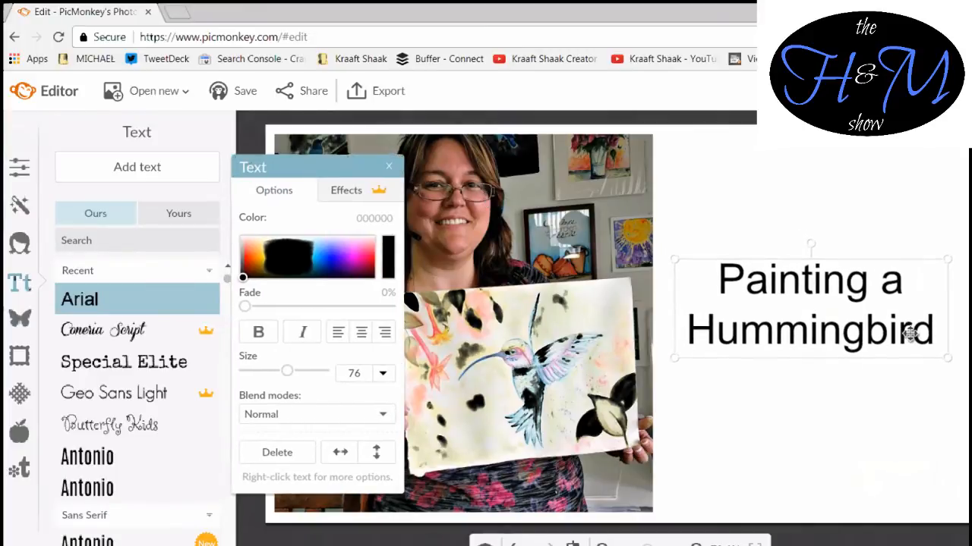
{"action": "double_click", "coordinate": [910, 329]}
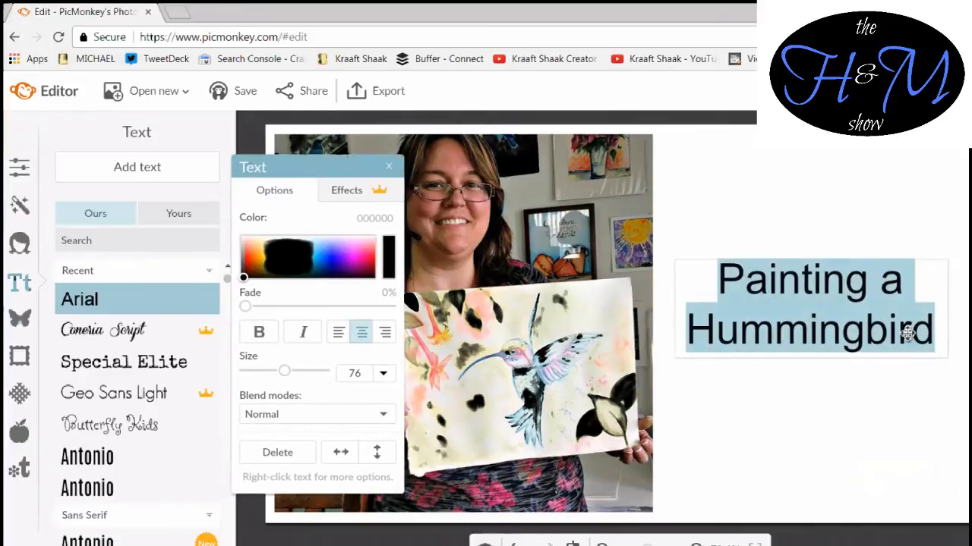
{"action": "left_click", "coordinate": [859, 419]}
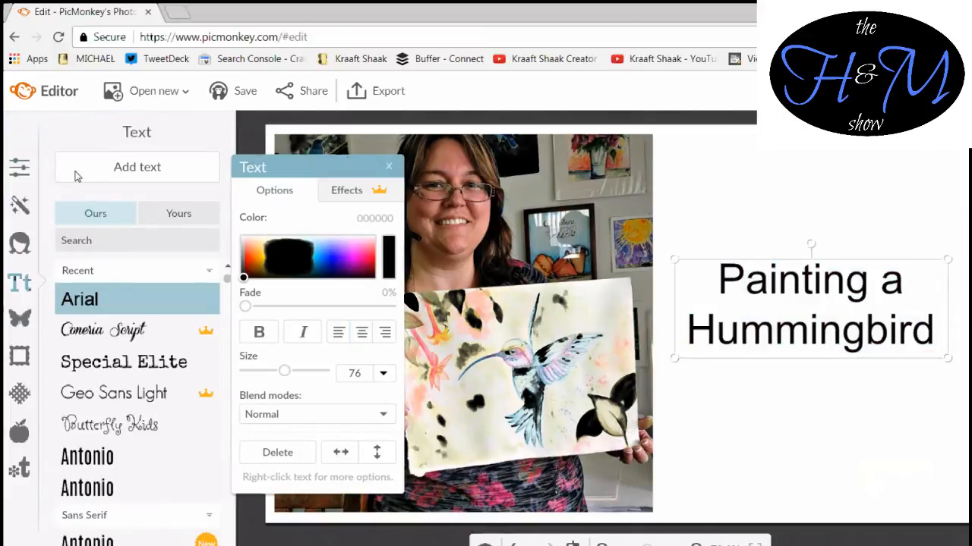
- Add a text box above the "Painting a Hummingbird" title reading "Inktense Blocks"
{"action": "left_click", "coordinate": [150, 173]}
{"action": "mouse_move", "coordinate": [641, 305]}
{"action": "left_mouse_down"}
{"action": "mouse_move", "coordinate": [683, 301]}
{"action": "mouse_move", "coordinate": [868, 219]}
{"action": "mouse_move", "coordinate": [816, 202]}
{"action": "mouse_move", "coordinate": [831, 208]}
{"action": "left_mouse_up"}
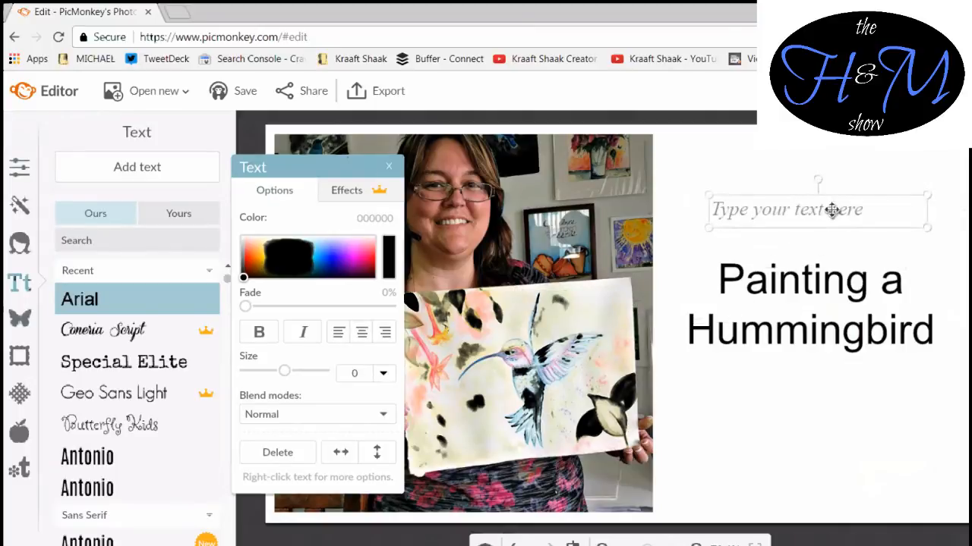
{"action": "double_click", "coordinate": [832, 210]}
{"action": "type", "text": "Inktense B"}
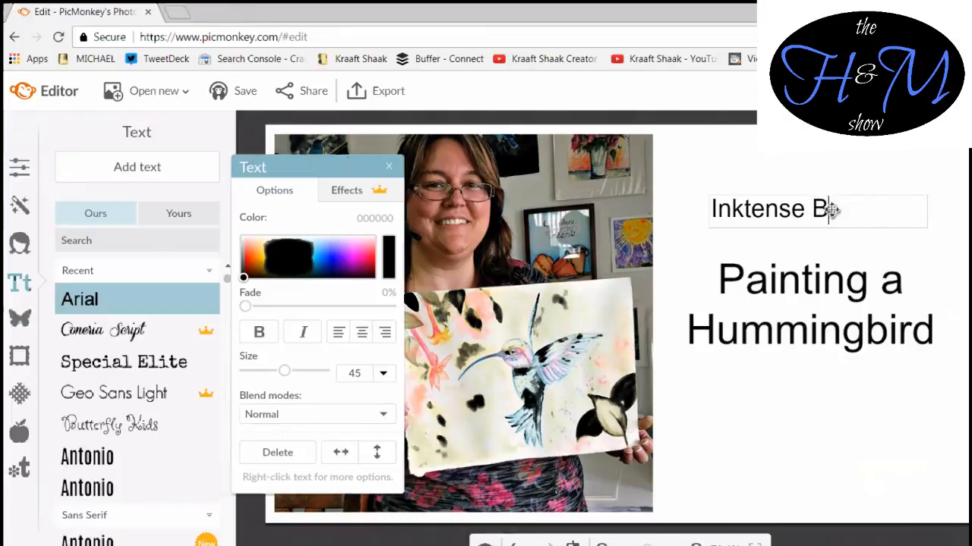
{"action": "key", "text": "BackSpace"}
{"action": "type", "text": "Blocks"}
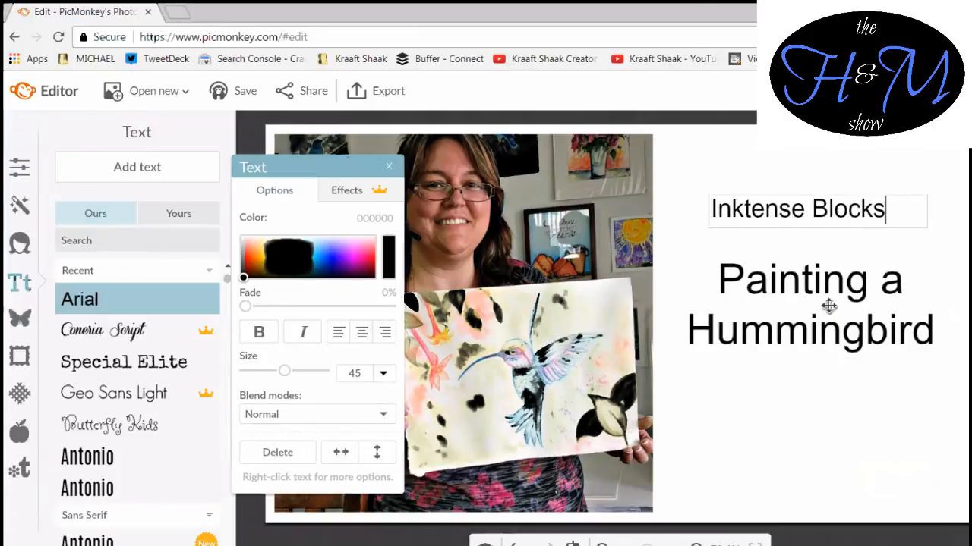
{"action": "left_click", "coordinate": [833, 253]}
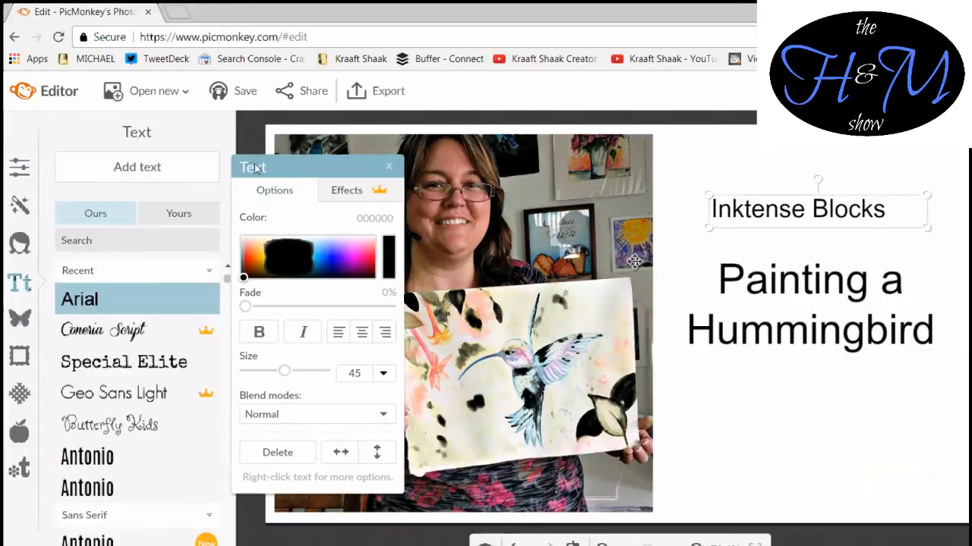
- Add another text box below the "Painting a Hummingbird" title reading "Kraaft It LIVE!"
{"action": "left_click", "coordinate": [137, 166]}
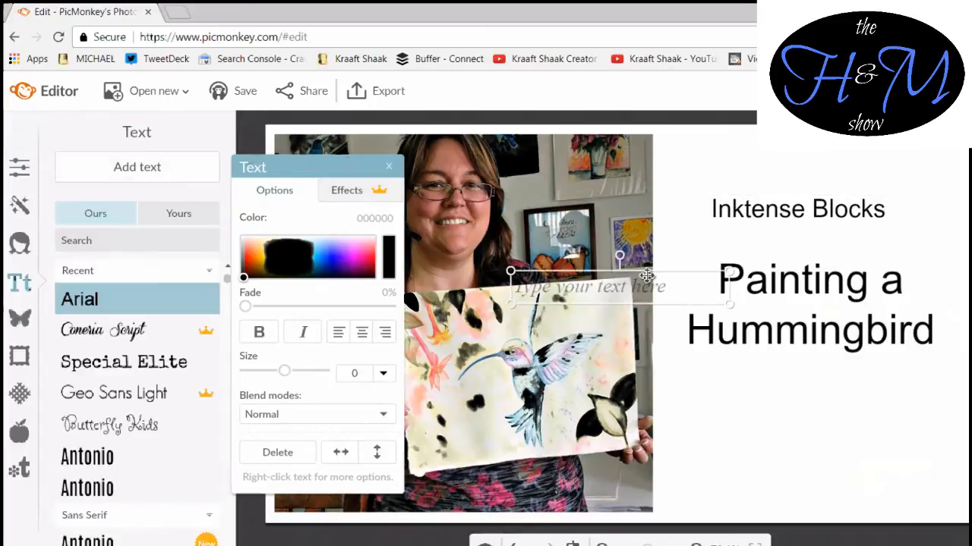
{"action": "left_click_drag", "start_coordinate": [648, 278], "coordinate": [814, 402]}
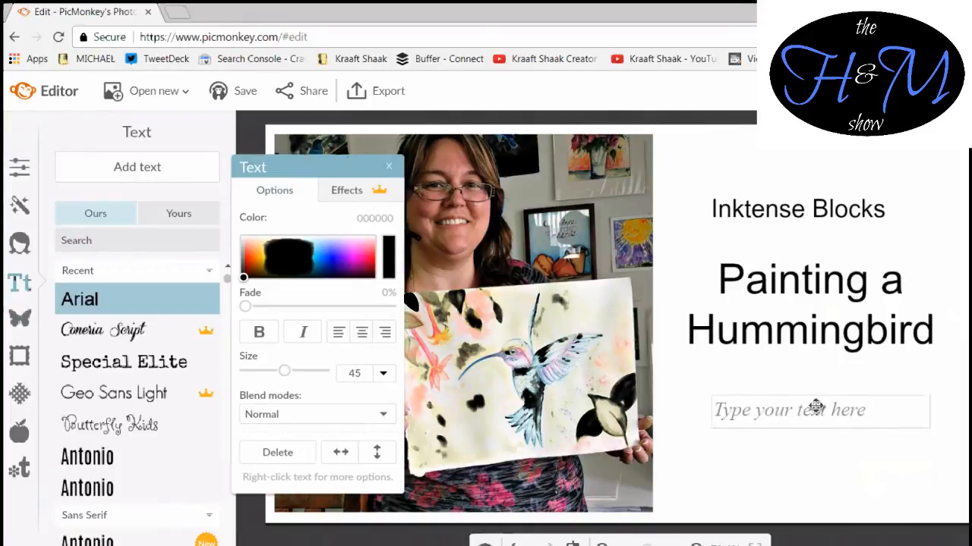
{"action": "left_click", "coordinate": [814, 407]}
{"action": "type", "text": "Kraaf"}
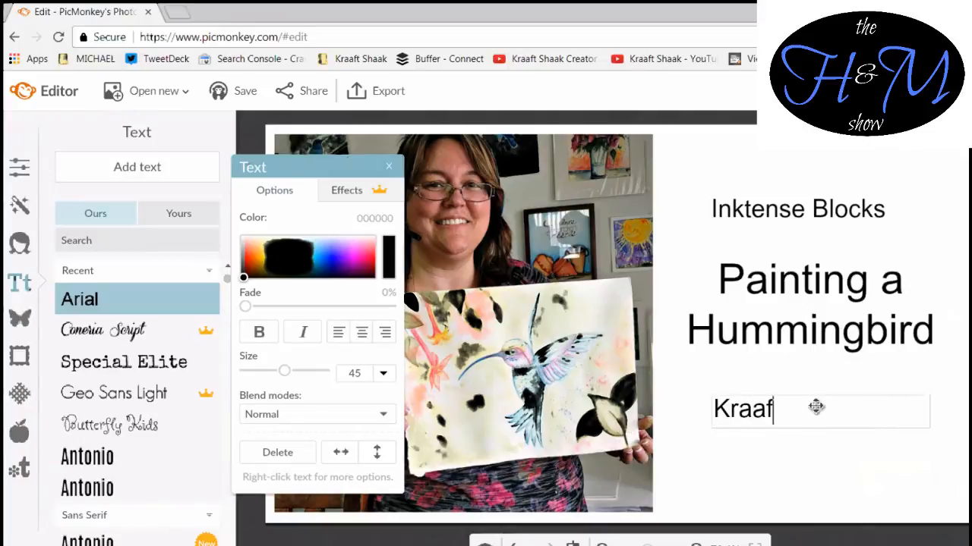
{"action": "type", "text": "t It L"}
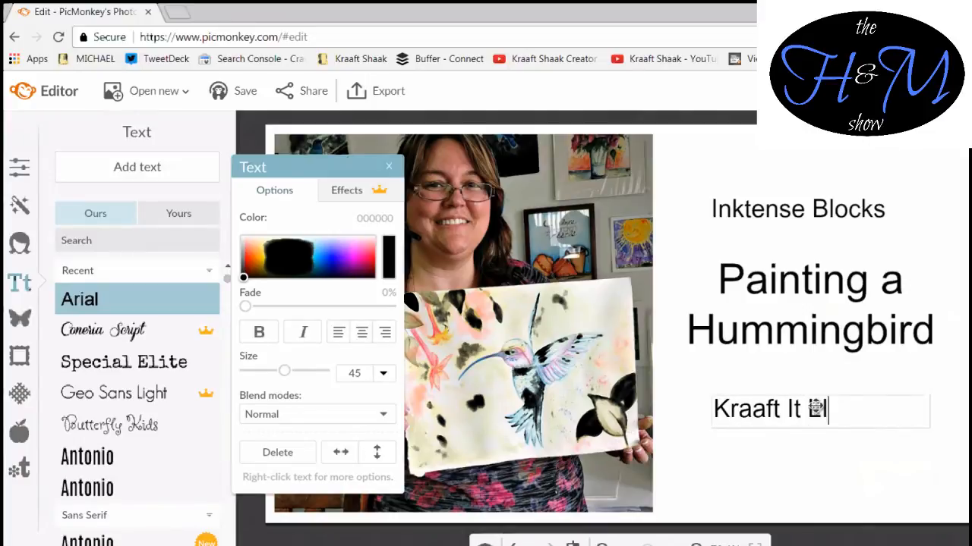
{"action": "type", "text": "IVE!"}
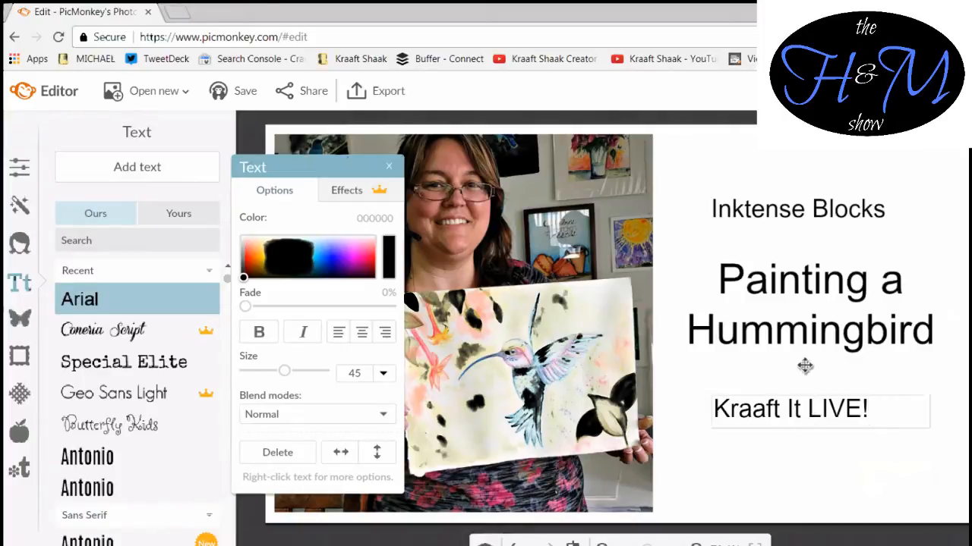
{"action": "left_click", "coordinate": [794, 454]}
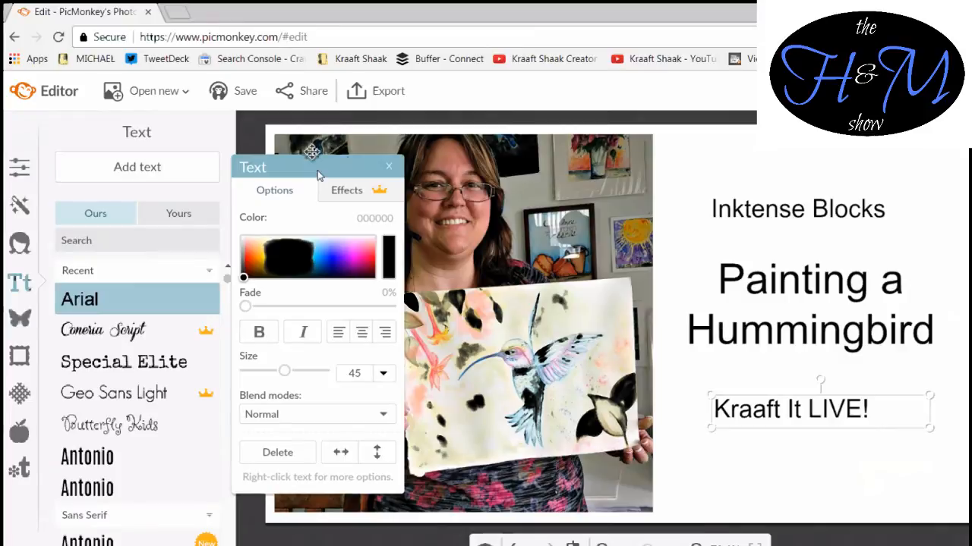
- Set the "Painting a Hummingbird" title's font to Coneria Script, with the Text dialog moved clear of the font list
{"action": "left_click_drag", "start_coordinate": [322, 170], "coordinate": [137, 154]}
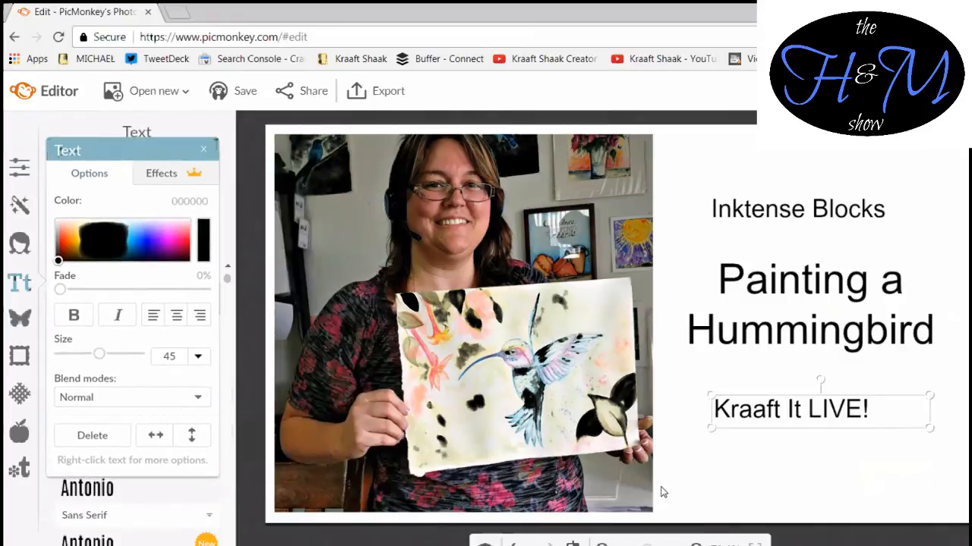
{"action": "left_click", "coordinate": [870, 498]}
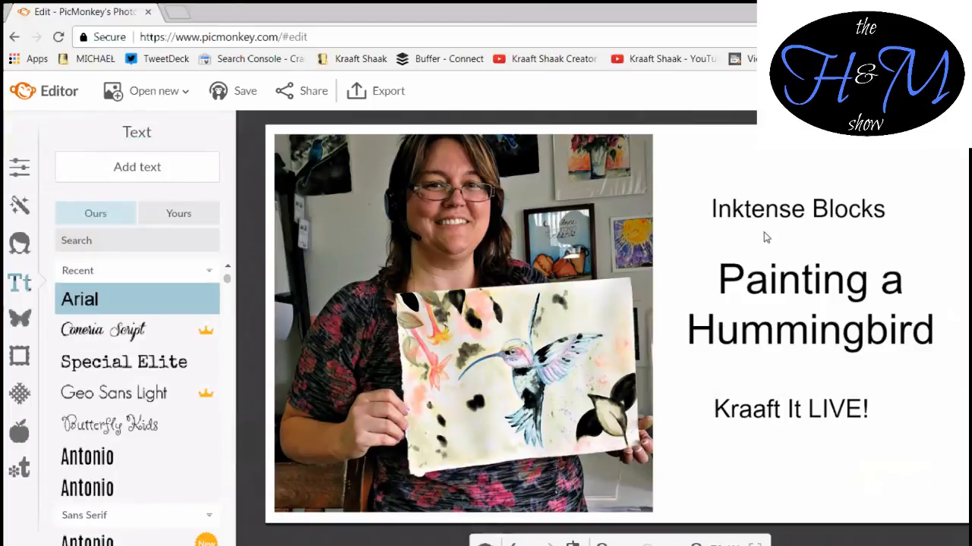
{"action": "left_click", "coordinate": [812, 296]}
{"action": "left_click", "coordinate": [809, 287]}
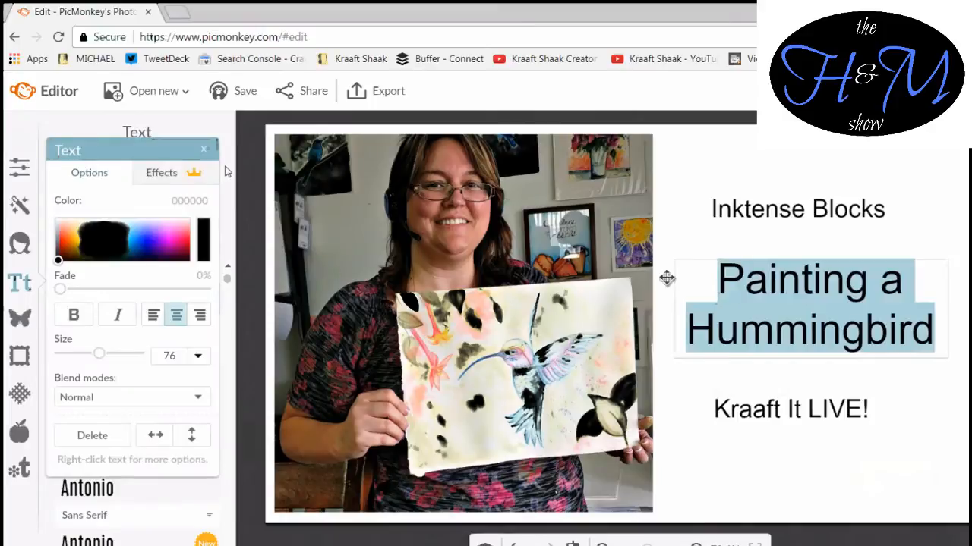
{"action": "left_click_drag", "start_coordinate": [163, 157], "coordinate": [349, 164]}
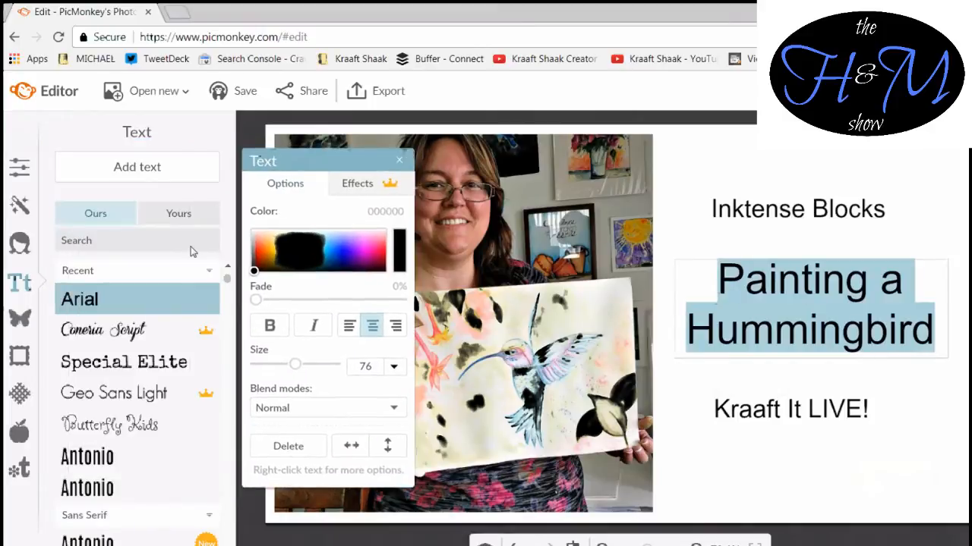
{"action": "left_click", "coordinate": [127, 332]}
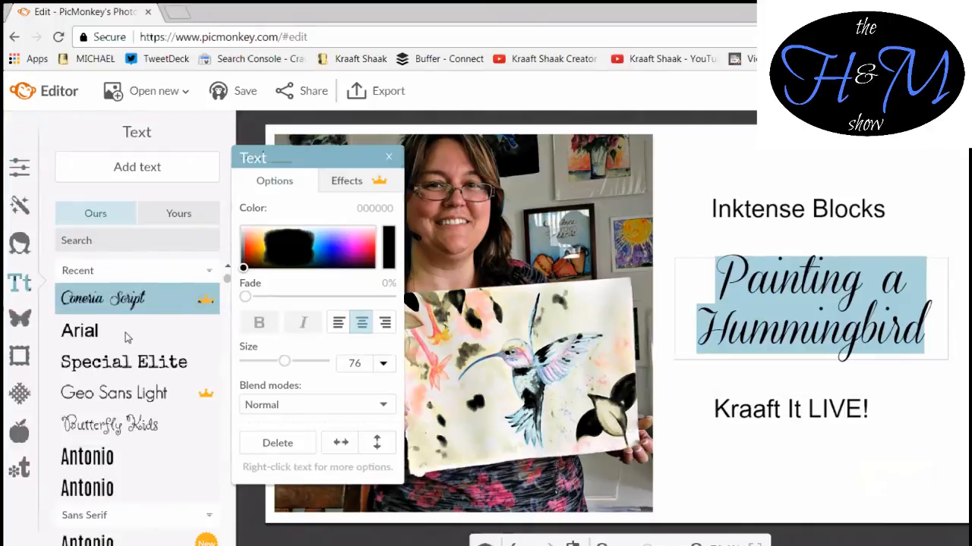
- Set the font of "Inktense Blocks" to Geo Sans Light and that of "Kraaft It LIVE!" to Special Elite
{"action": "left_click", "coordinate": [798, 211]}
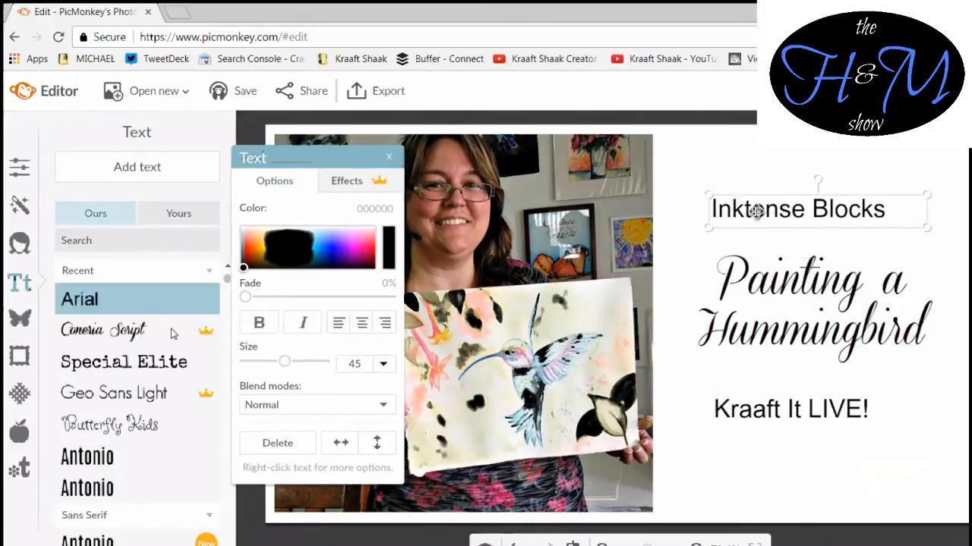
{"action": "left_click", "coordinate": [141, 394]}
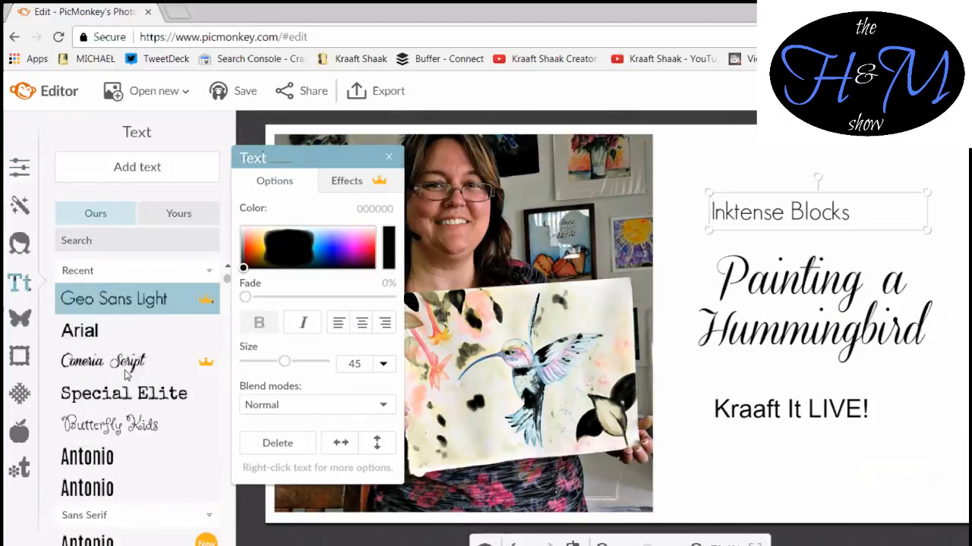
{"action": "left_click", "coordinate": [759, 412]}
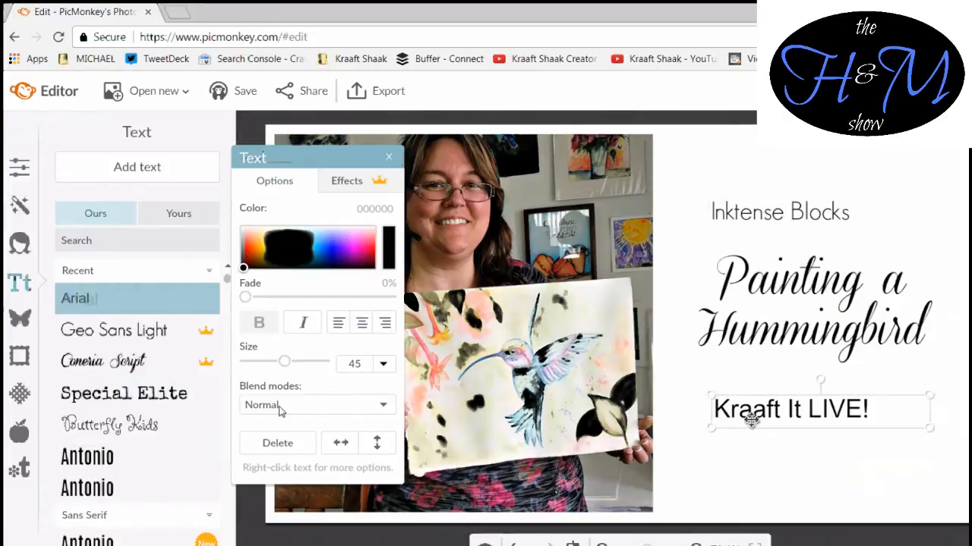
{"action": "left_click", "coordinate": [118, 395]}
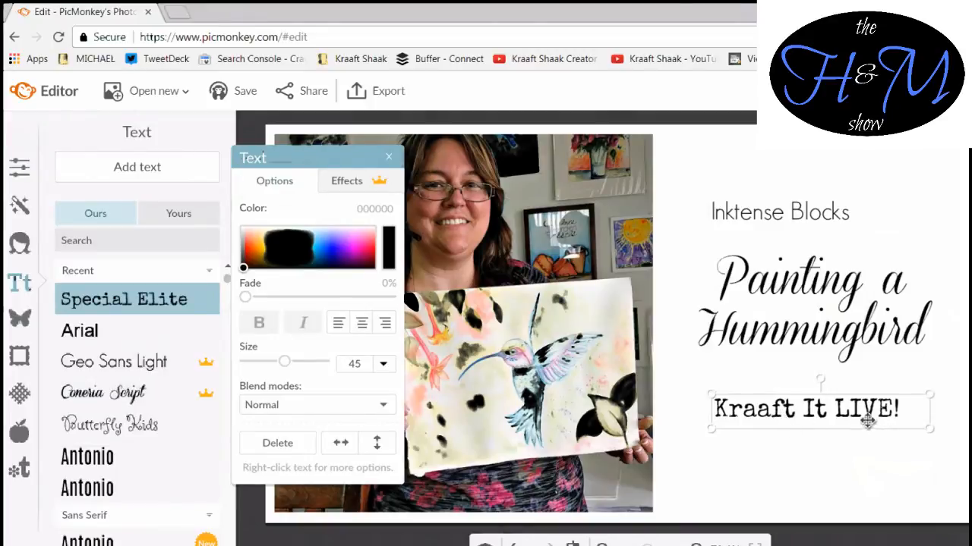
{"action": "left_click", "coordinate": [793, 474]}
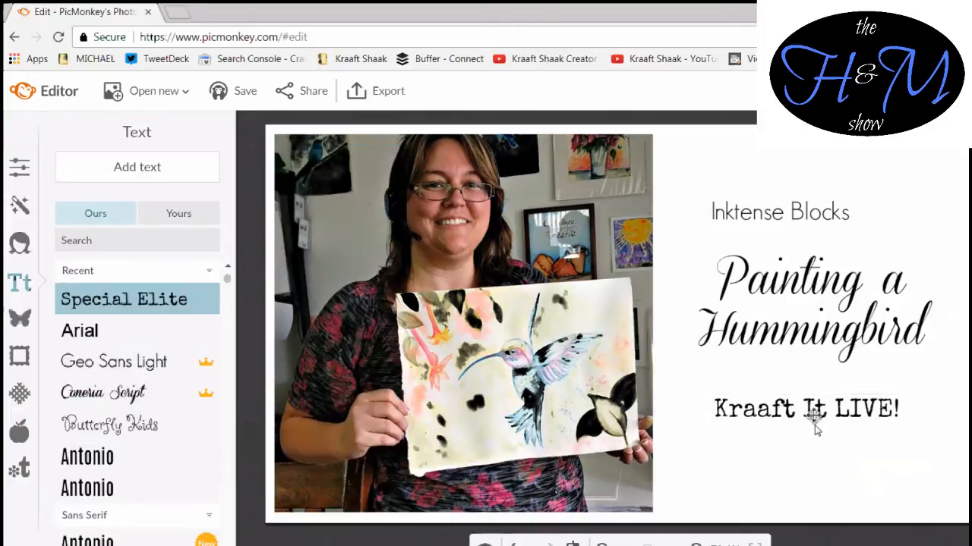
- Move the "Kraaft It LIVE!" and "Inktense Blocks" lines closer to the title, shifting both slightly to the right
{"action": "left_click_drag", "start_coordinate": [813, 415], "coordinate": [833, 384]}
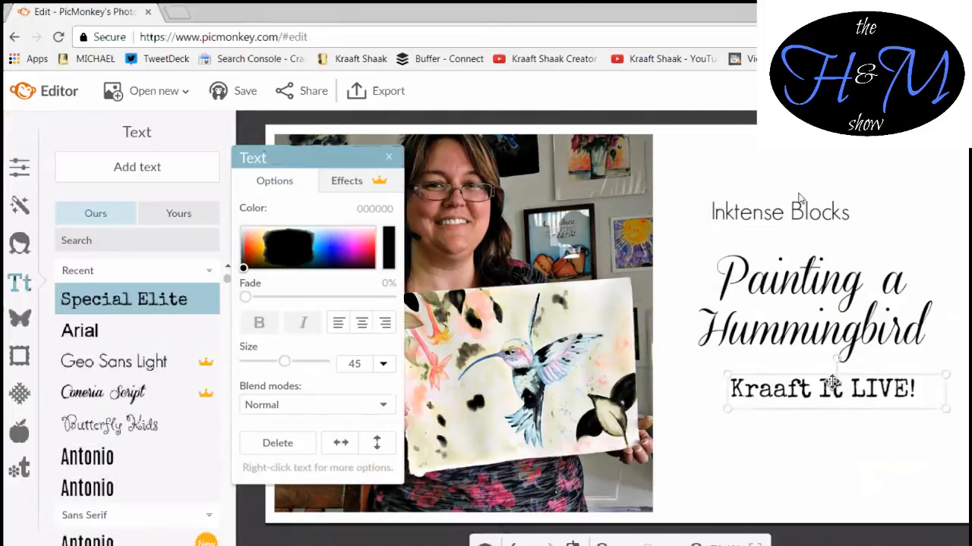
{"action": "left_click_drag", "start_coordinate": [794, 208], "coordinate": [829, 211]}
{"action": "left_click", "coordinate": [831, 458]}
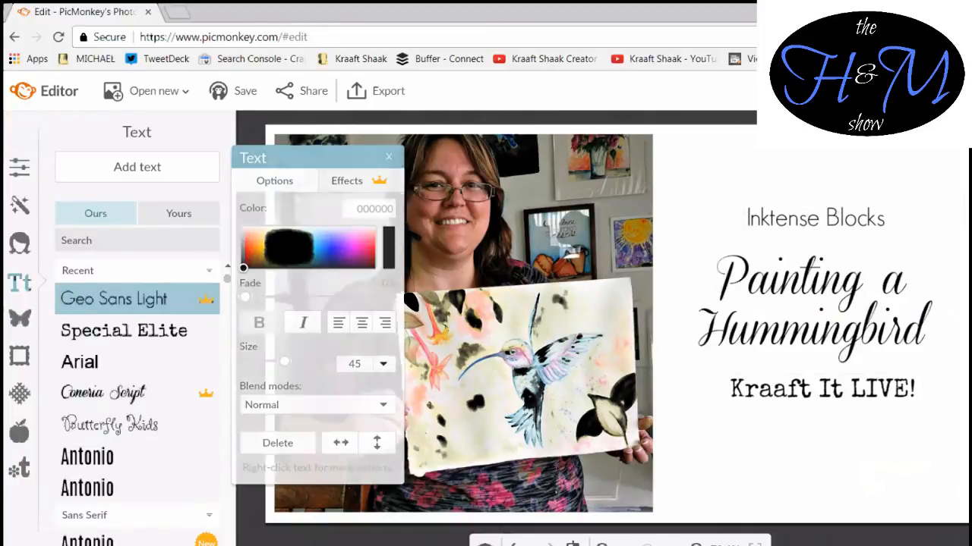
- Apply the Arc curve effect to the "Inktense Blocks" text
{"action": "left_click", "coordinate": [817, 219]}
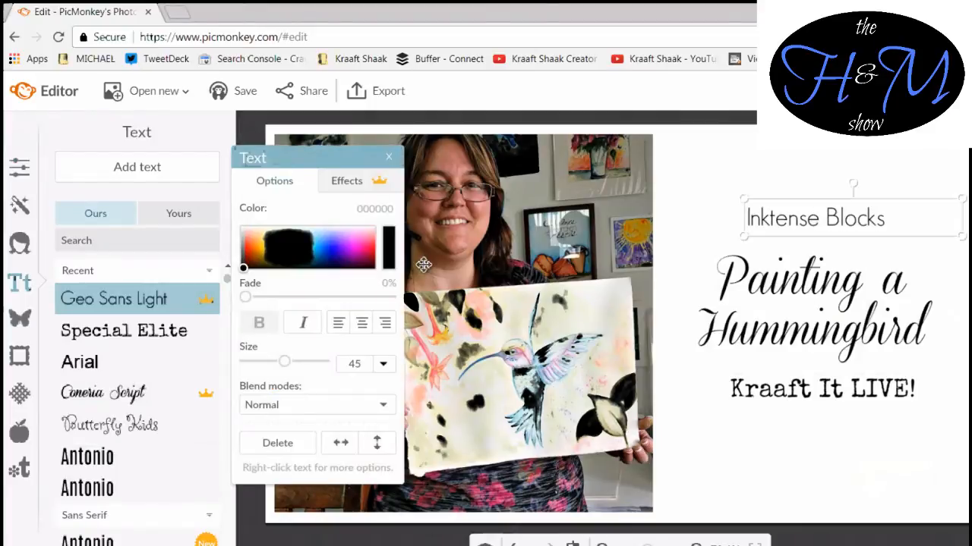
{"action": "left_click", "coordinate": [349, 188]}
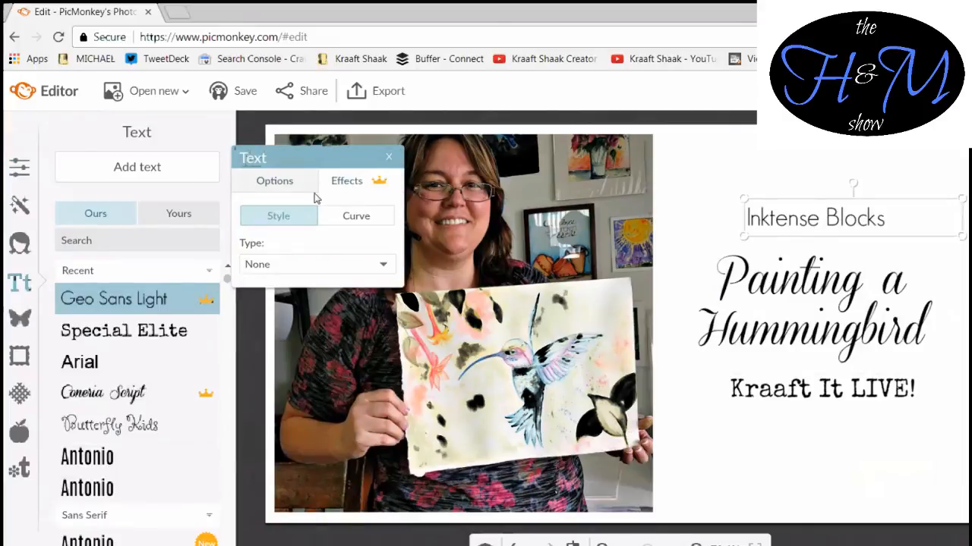
{"action": "left_click", "coordinate": [368, 219]}
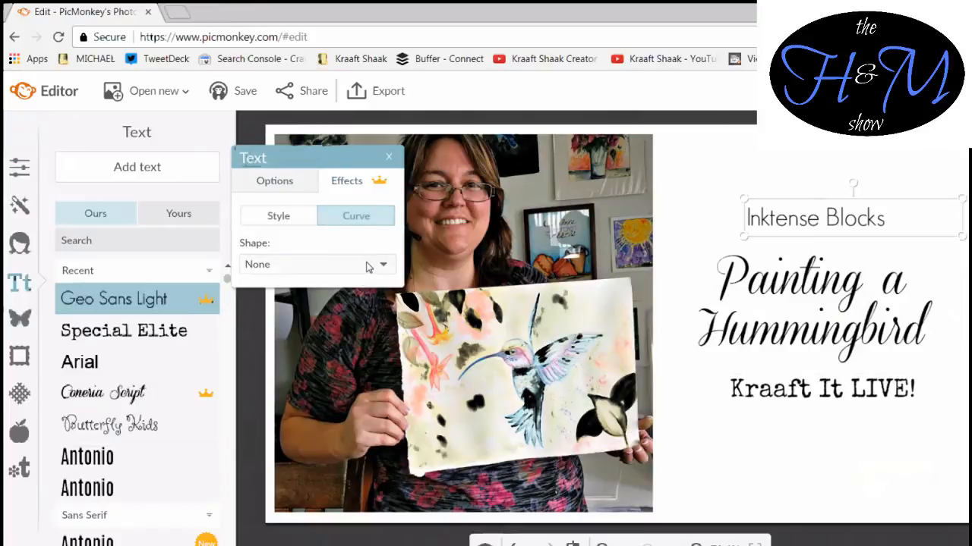
{"action": "left_click", "coordinate": [368, 265]}
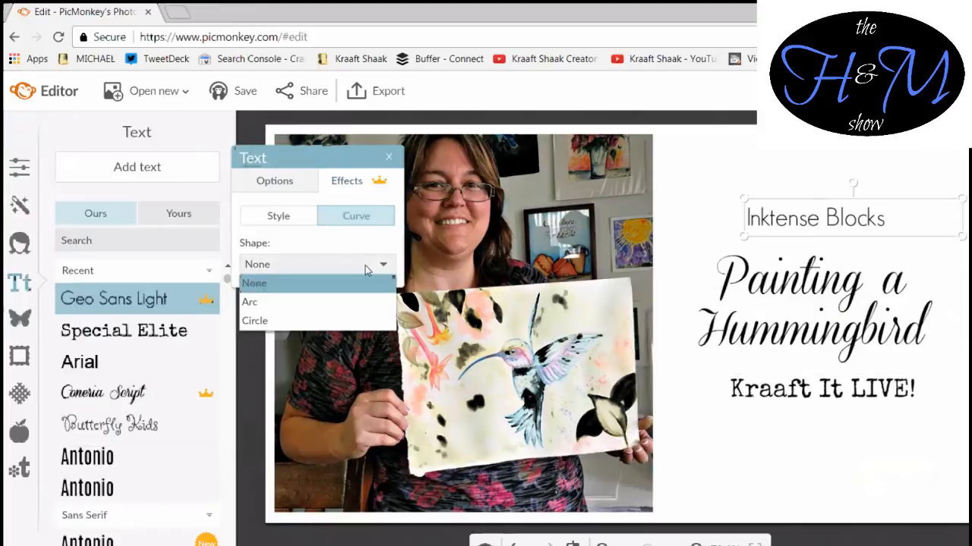
{"action": "left_click", "coordinate": [355, 302]}
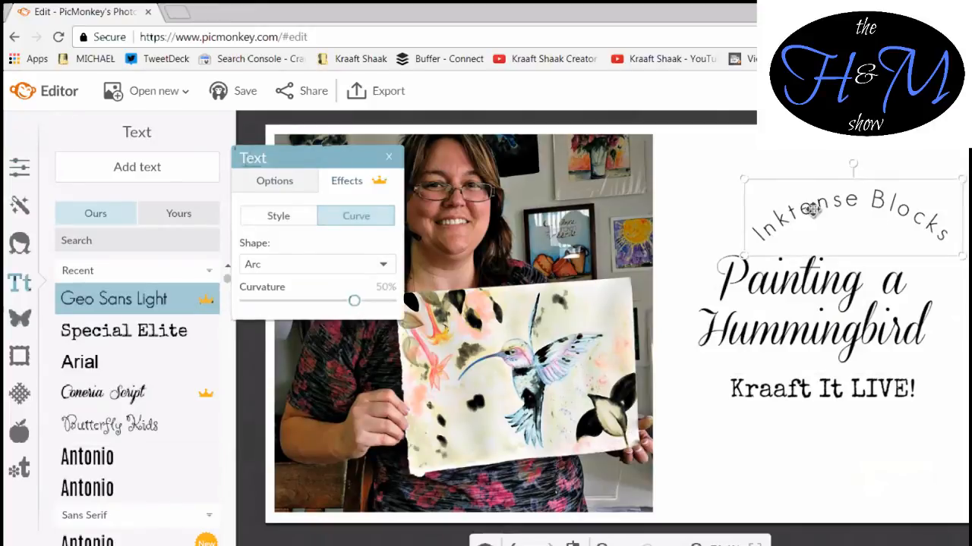
- Move the curved "Inktense Blocks" line centrally above the title and apply the Arc curve effect to "Kraaft It LIVE!"
{"action": "left_click_drag", "start_coordinate": [851, 203], "coordinate": [812, 195]}
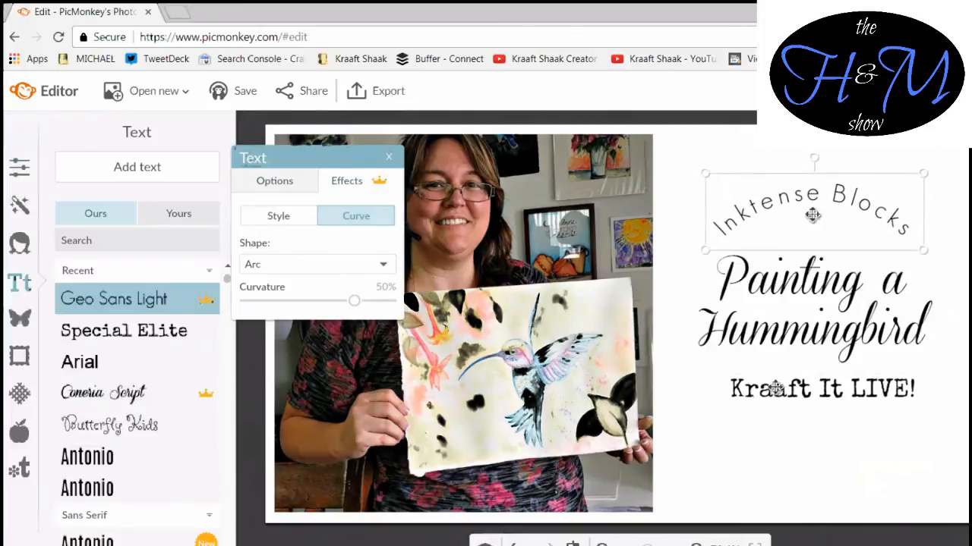
{"action": "left_click", "coordinate": [803, 399]}
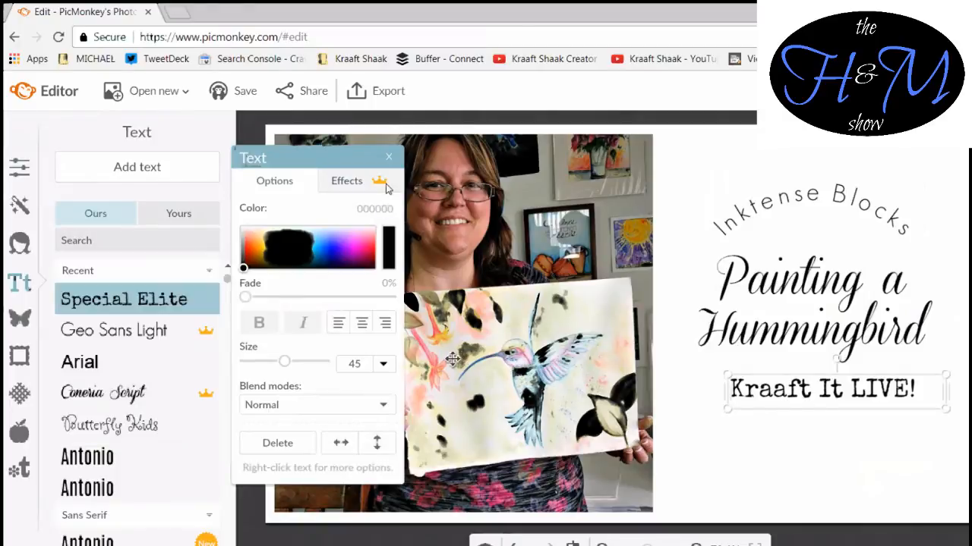
{"action": "left_click", "coordinate": [346, 180]}
{"action": "left_click", "coordinate": [336, 264]}
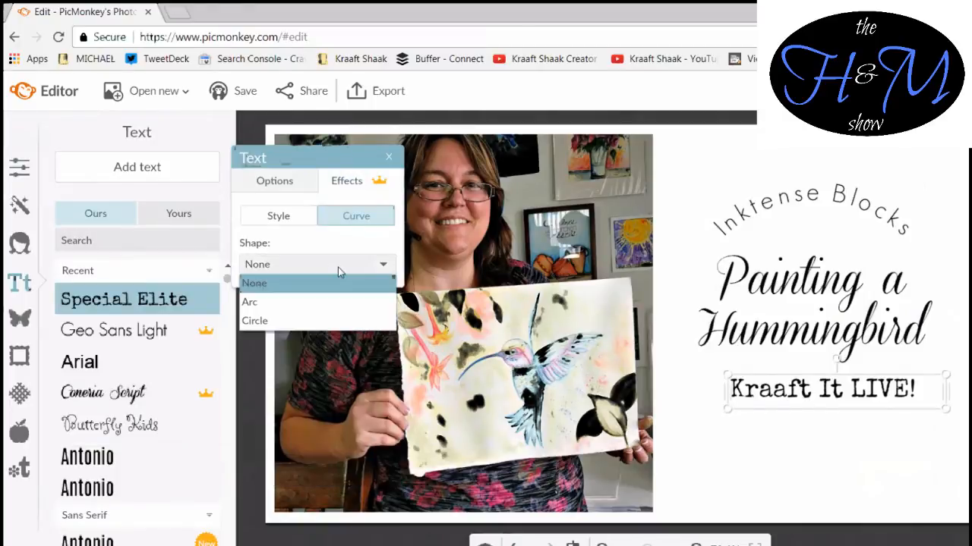
{"action": "left_click", "coordinate": [325, 301]}
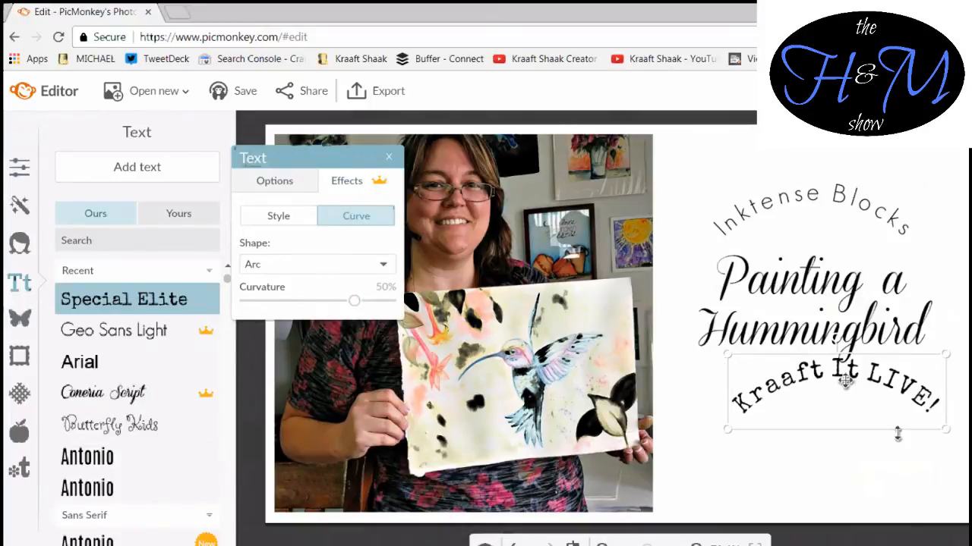
- Center "Kraaft It LIVE!" below the title and set its arc curvature to -50%, leaving a small gap under the title
{"action": "left_click_drag", "start_coordinate": [844, 381], "coordinate": [822, 390]}
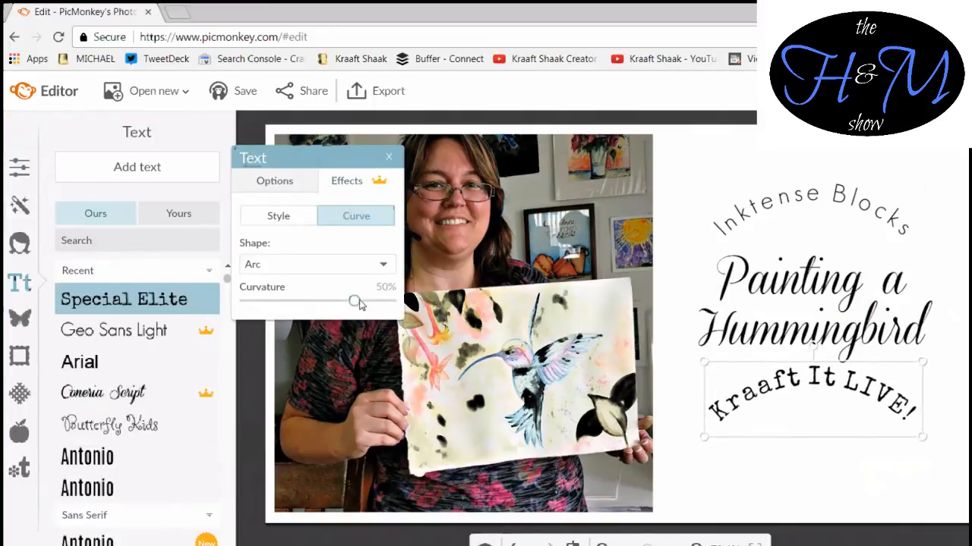
{"action": "left_click_drag", "start_coordinate": [359, 302], "coordinate": [281, 322]}
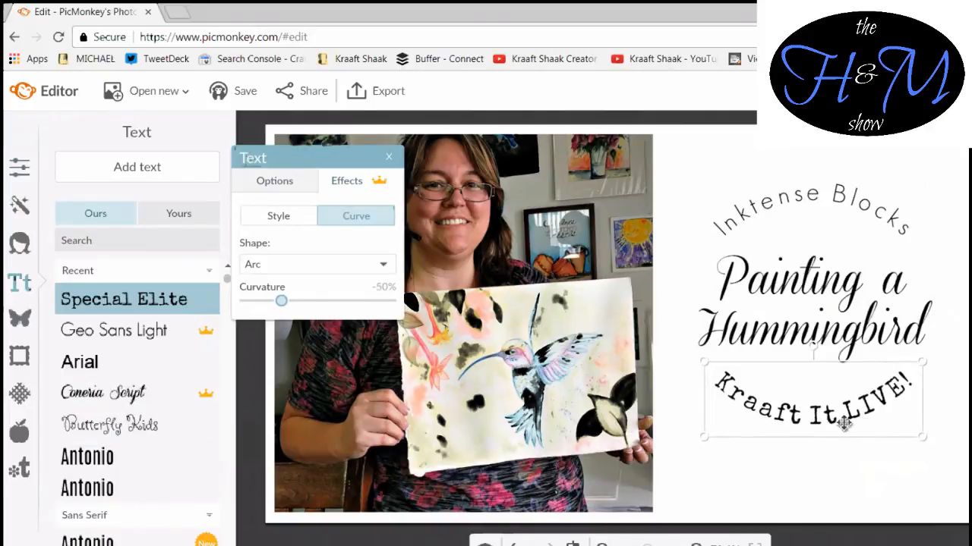
{"action": "left_click_drag", "start_coordinate": [808, 417], "coordinate": [806, 425]}
- Nudge the title and both curved text lines slightly so all three align on a common center, and deselect them
{"action": "left_click", "coordinate": [801, 309]}
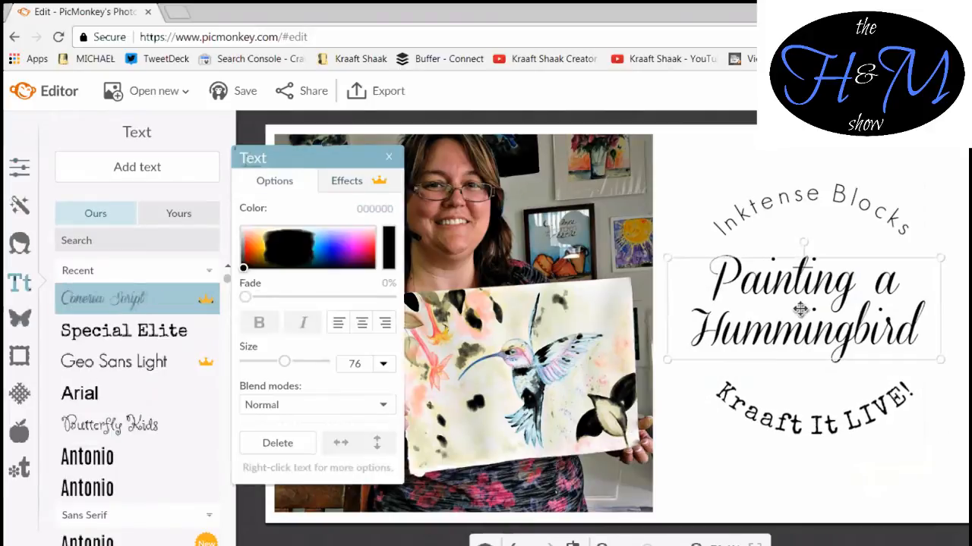
{"action": "left_click_drag", "start_coordinate": [800, 309], "coordinate": [802, 312]}
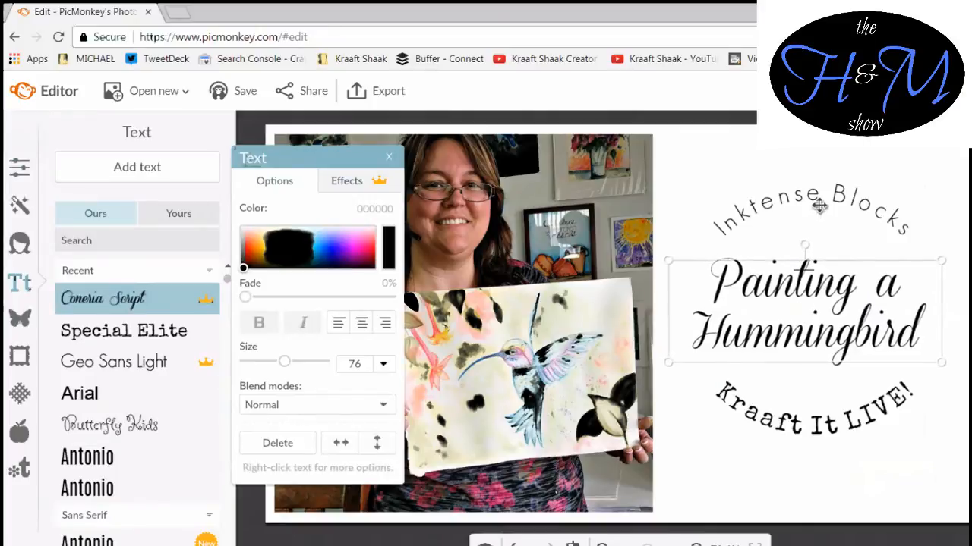
{"action": "left_click", "coordinate": [818, 205]}
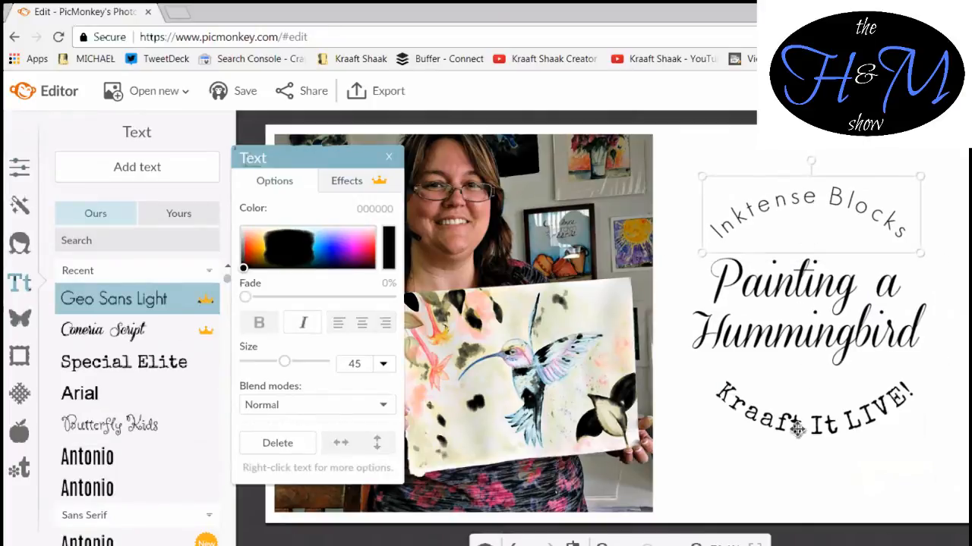
{"action": "left_click_drag", "start_coordinate": [797, 430], "coordinate": [795, 428]}
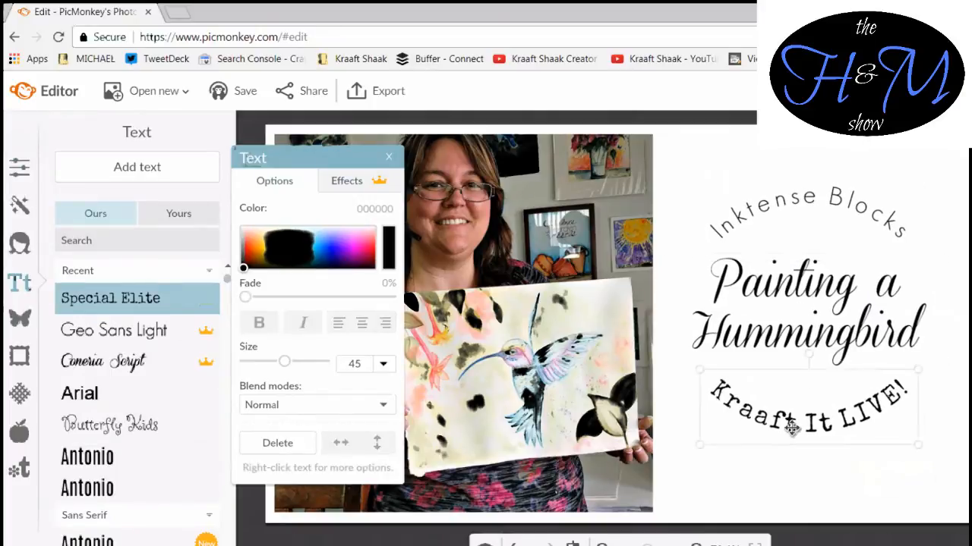
{"action": "left_click", "coordinate": [934, 543]}
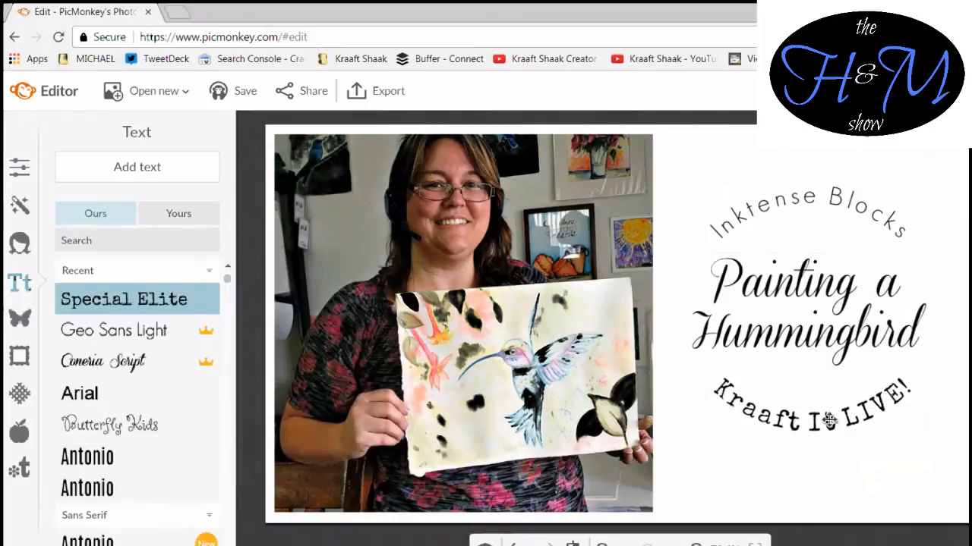
- Enlarge "Kraaft It LIVE!" to size 52 and "Inktense Blocks" to size 53, recentering the latter above the title
{"action": "left_click", "coordinate": [829, 422]}
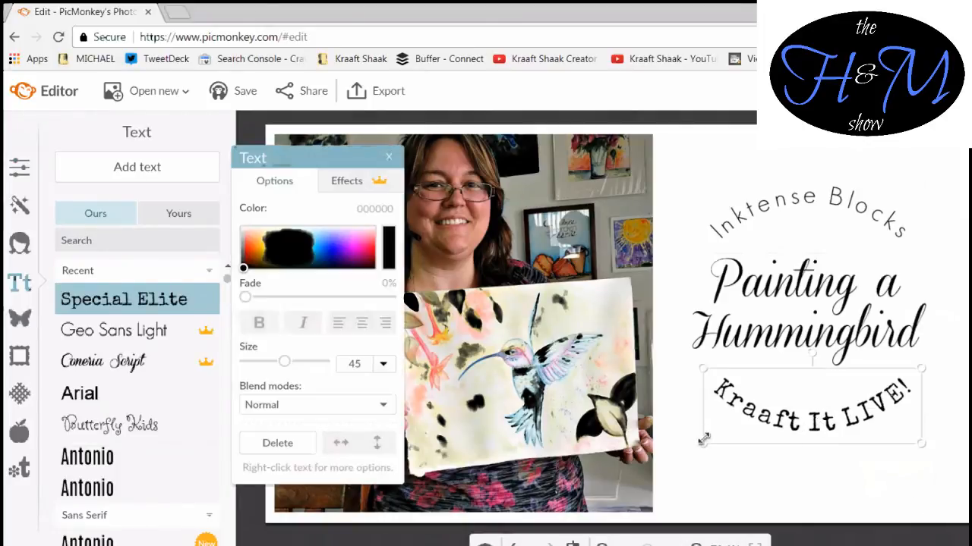
{"action": "left_click_drag", "start_coordinate": [706, 446], "coordinate": [688, 453]}
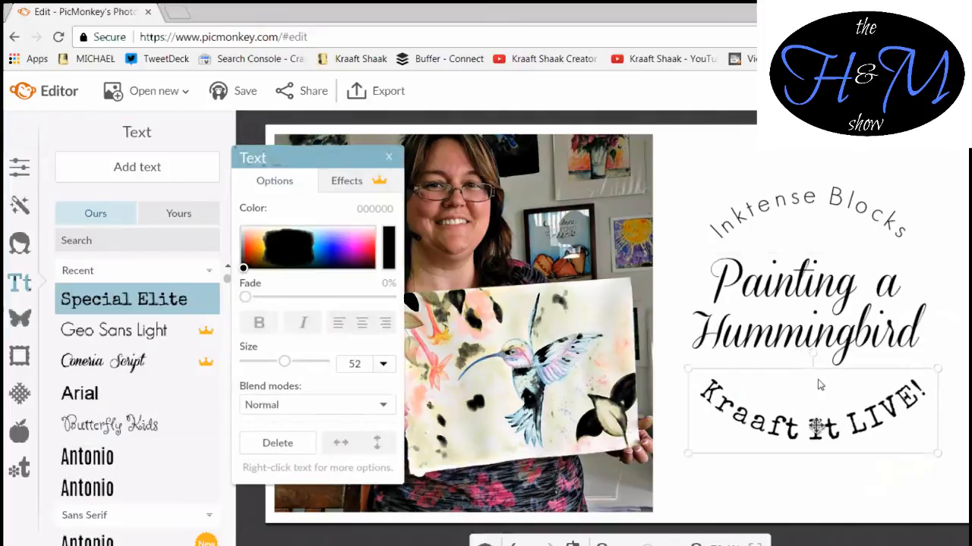
{"action": "left_click", "coordinate": [808, 192]}
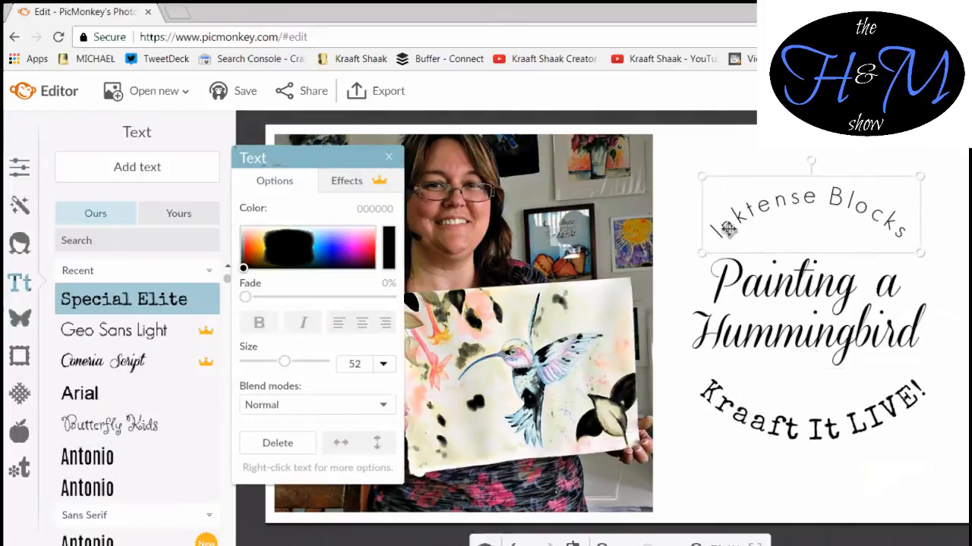
{"action": "left_click_drag", "start_coordinate": [700, 253], "coordinate": [664, 266]}
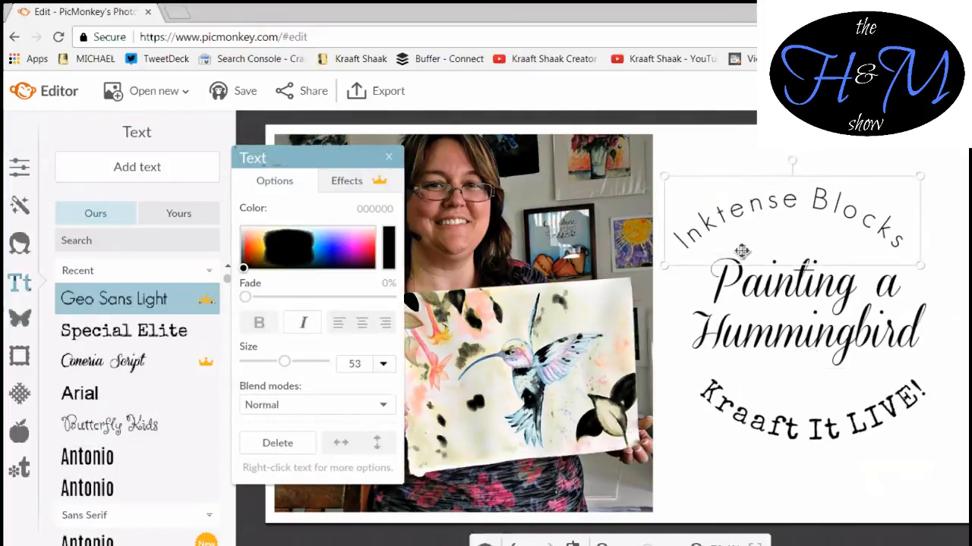
{"action": "left_click_drag", "start_coordinate": [793, 219], "coordinate": [809, 211]}
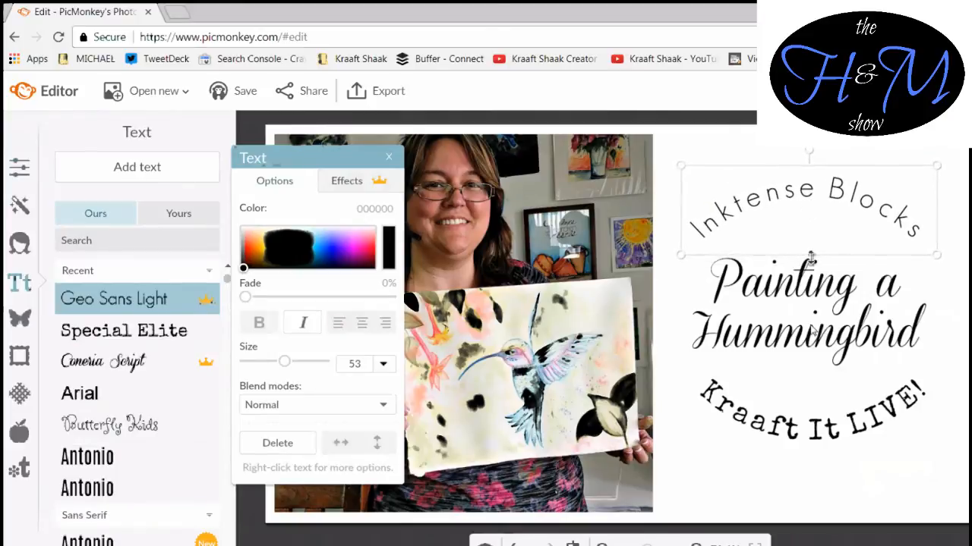
- Enlarge the "Painting a Hummingbird" title to size 87 and center it between the two curved lines
{"action": "left_click", "coordinate": [742, 343]}
{"action": "left_click_drag", "start_coordinate": [671, 363], "coordinate": [648, 369]}
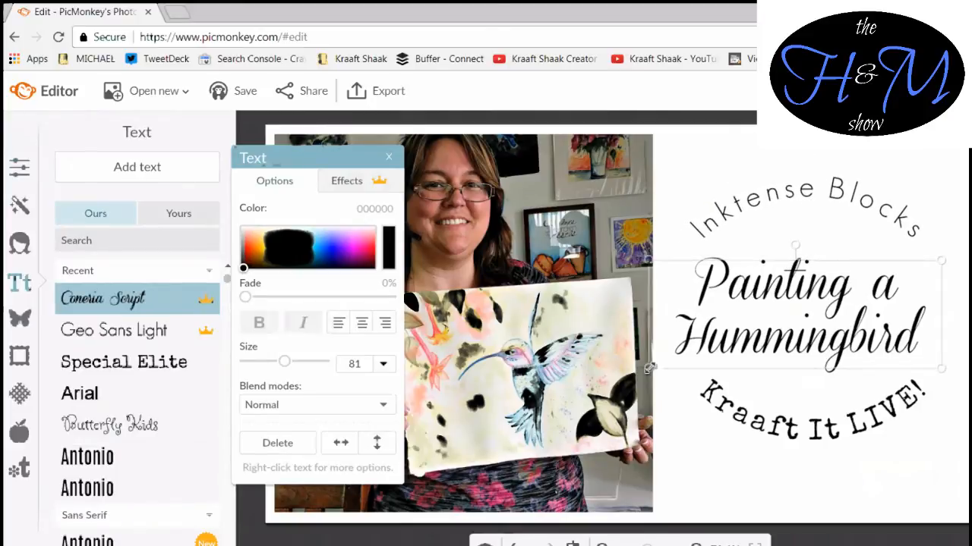
{"action": "left_click_drag", "start_coordinate": [789, 327], "coordinate": [802, 324]}
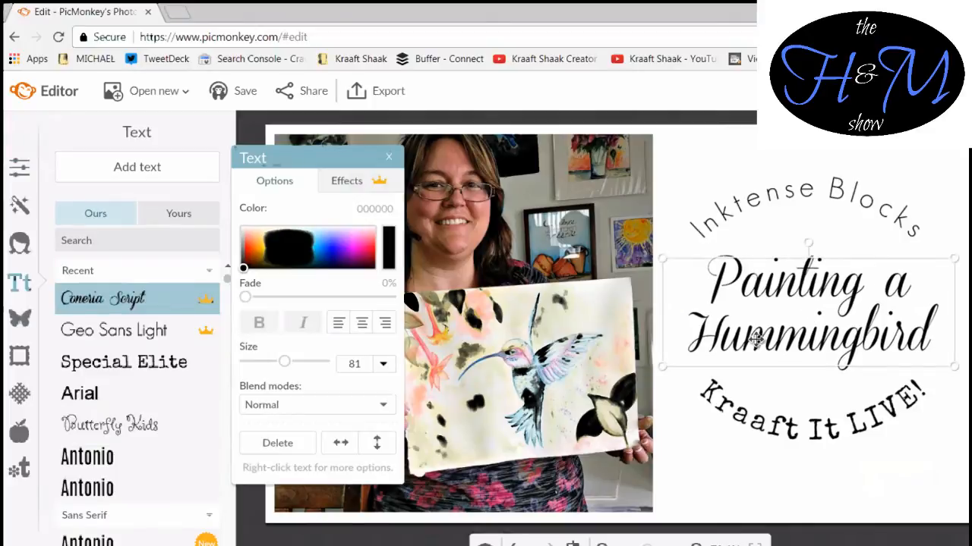
{"action": "left_click_drag", "start_coordinate": [663, 368], "coordinate": [656, 373]}
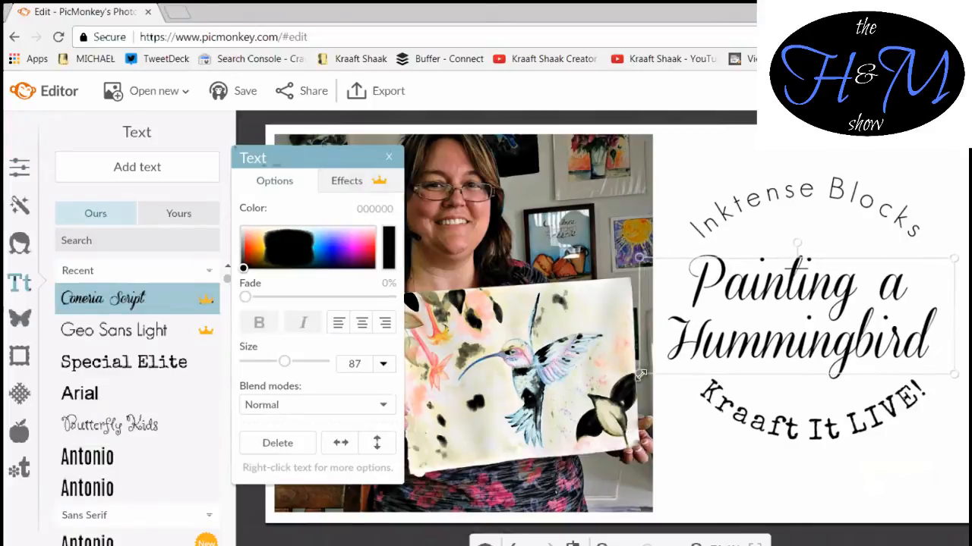
{"action": "left_click_drag", "start_coordinate": [803, 325], "coordinate": [814, 319]}
{"action": "left_click", "coordinate": [868, 477]}
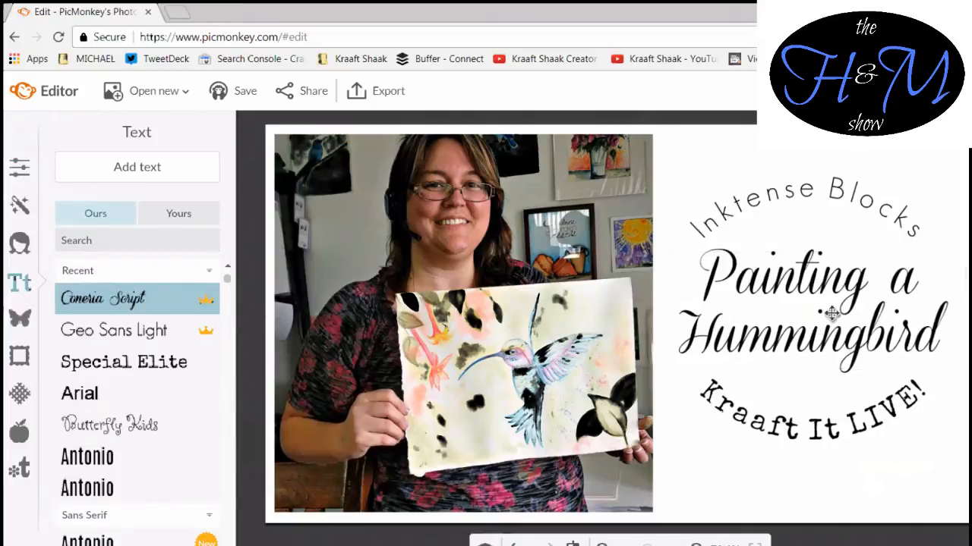
- Recolor the "Painting a Hummingbird" title with turquoise 66d7d3 sampled from the hummingbird in the photo
{"action": "left_click", "coordinate": [829, 311]}
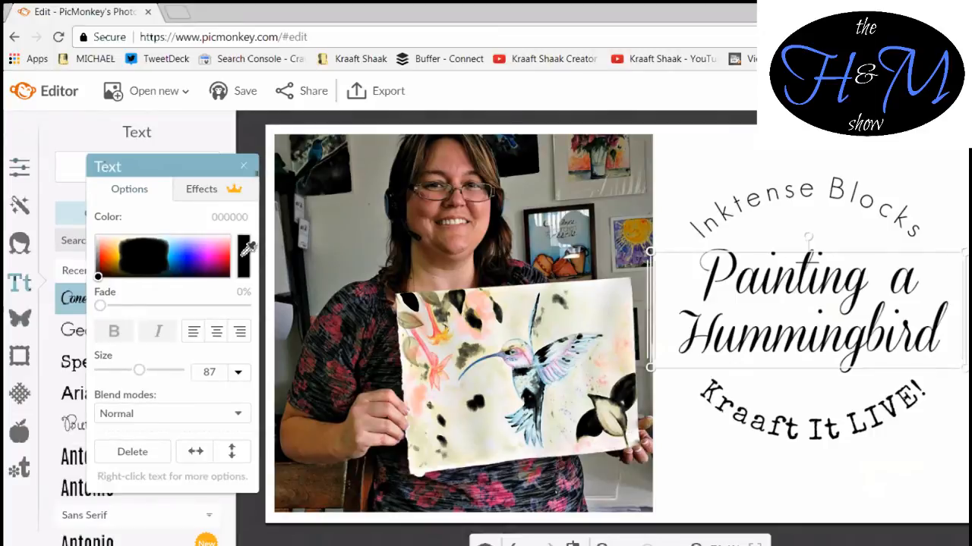
{"action": "mouse_move", "coordinate": [248, 249]}
{"action": "left_mouse_down"}
{"action": "mouse_move", "coordinate": [330, 252]}
{"action": "mouse_move", "coordinate": [403, 274]}
{"action": "mouse_move", "coordinate": [484, 312]}
{"action": "mouse_move", "coordinate": [497, 351]}
{"action": "left_mouse_up"}
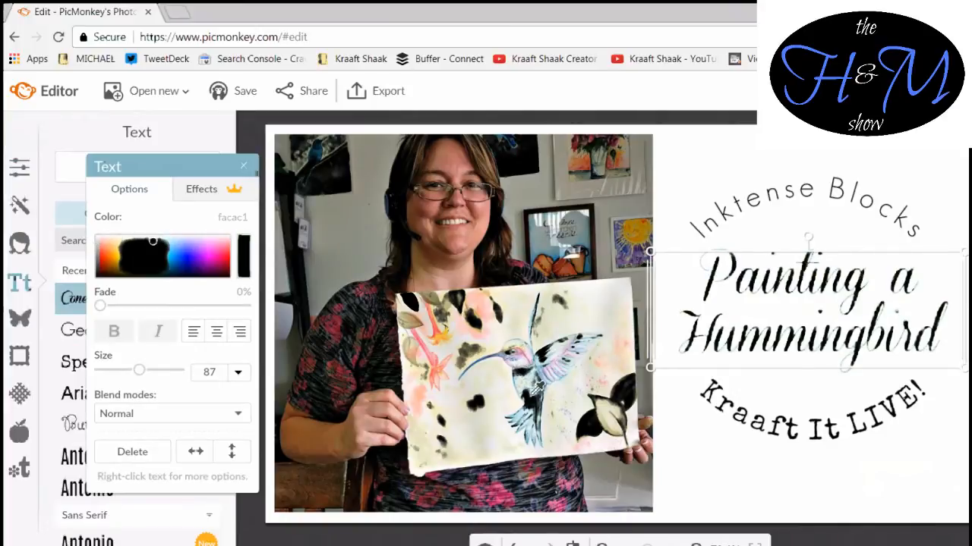
{"action": "left_click", "coordinate": [540, 403]}
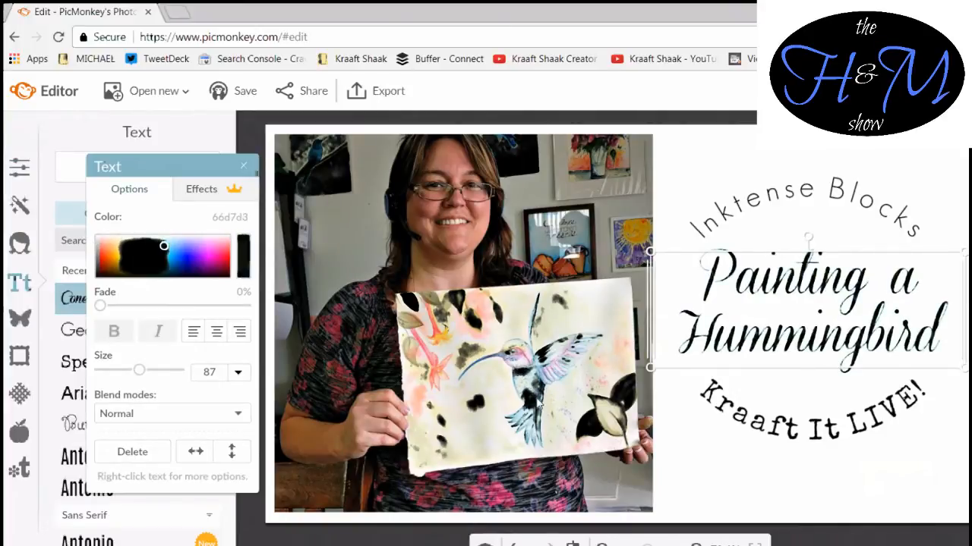
- Color "Inktense Blocks" coral ee7e61, sampled from the painted flower, and "Kraaft It LIVE!" green 7dcb14
{"action": "left_click", "coordinate": [793, 195]}
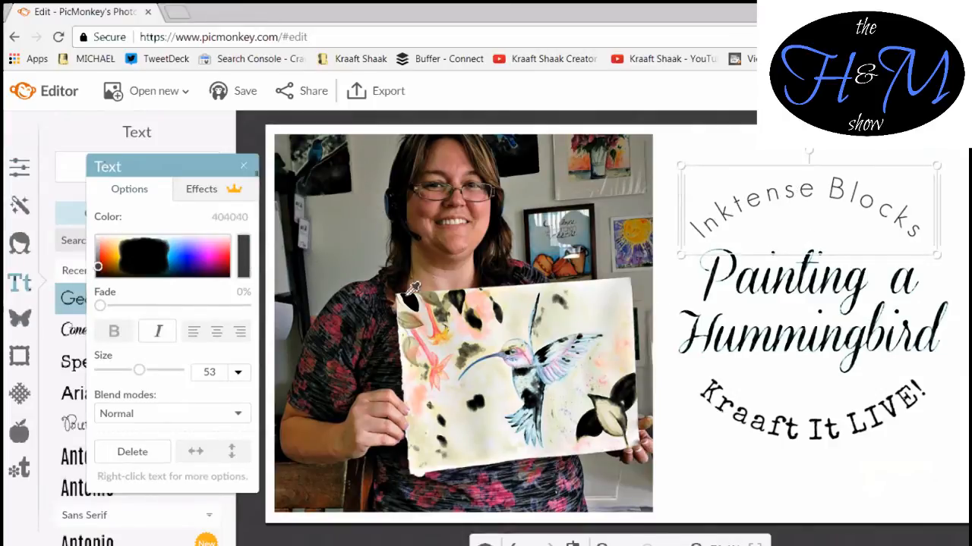
{"action": "left_click", "coordinate": [436, 325]}
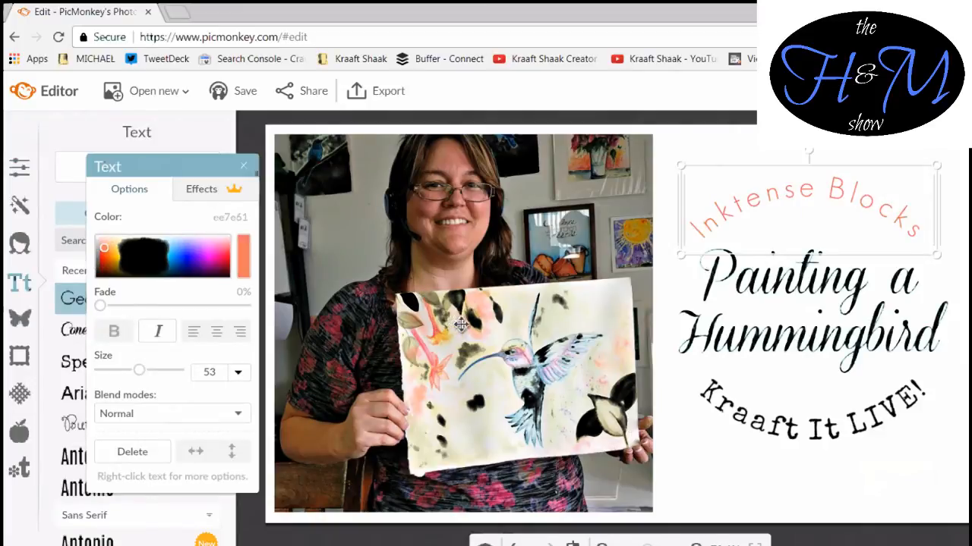
{"action": "left_click", "coordinate": [819, 441]}
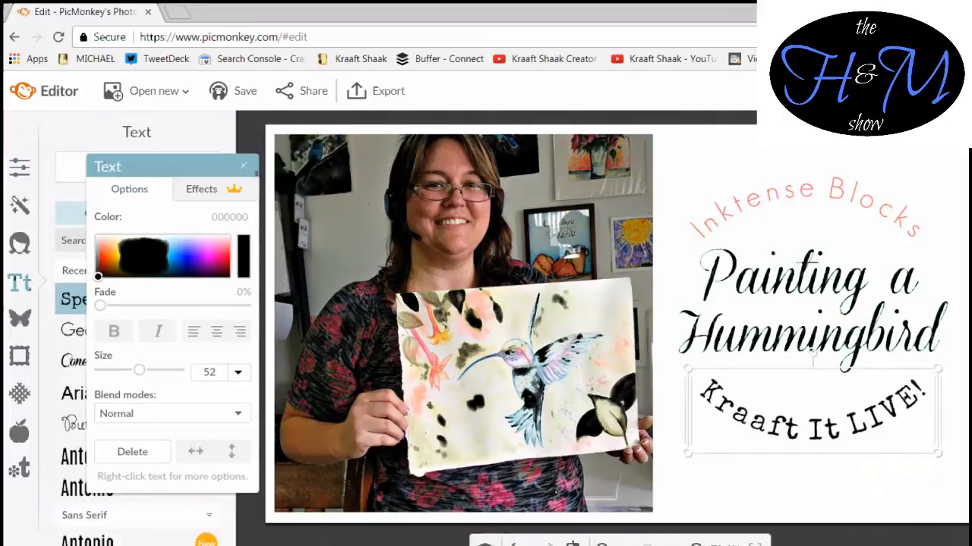
{"action": "left_click", "coordinate": [245, 260]}
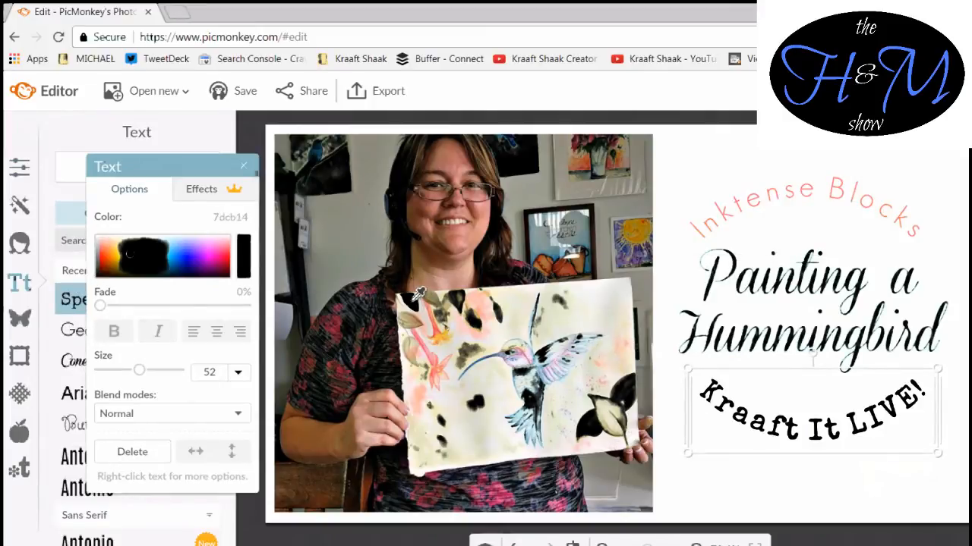
- Add a Drop Shadow style effect to the "Painting a Hummingbird" title and change the shadow color to light gray
{"action": "left_click", "coordinate": [813, 328]}
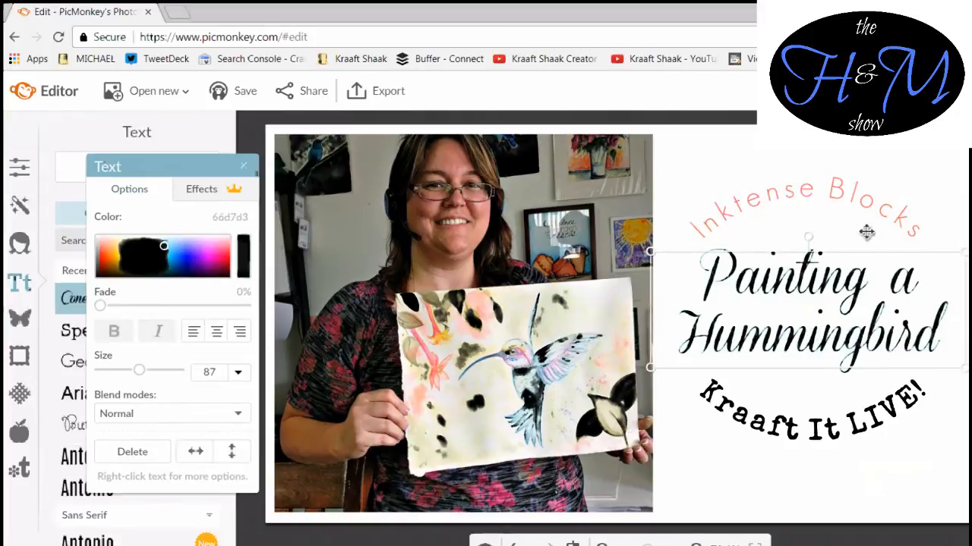
{"action": "left_click", "coordinate": [201, 190]}
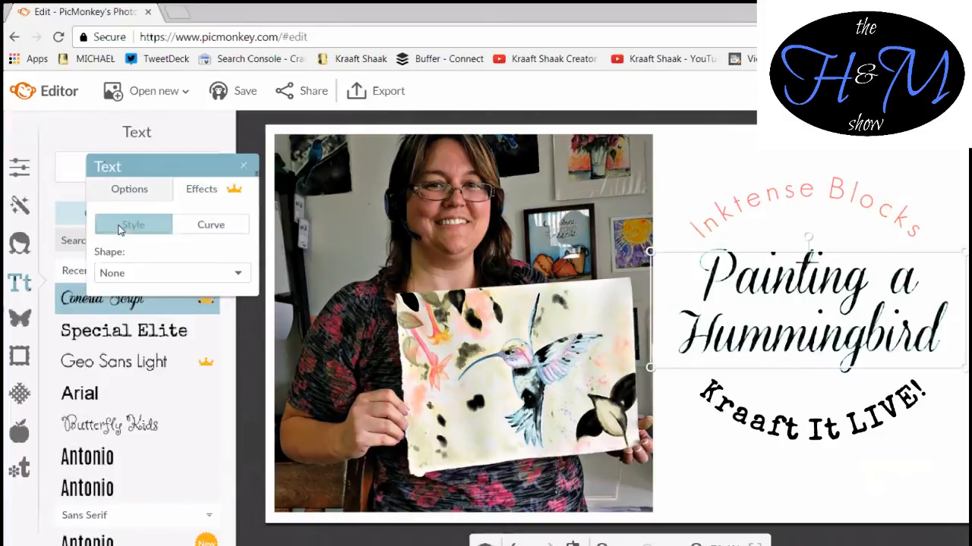
{"action": "left_click", "coordinate": [116, 226]}
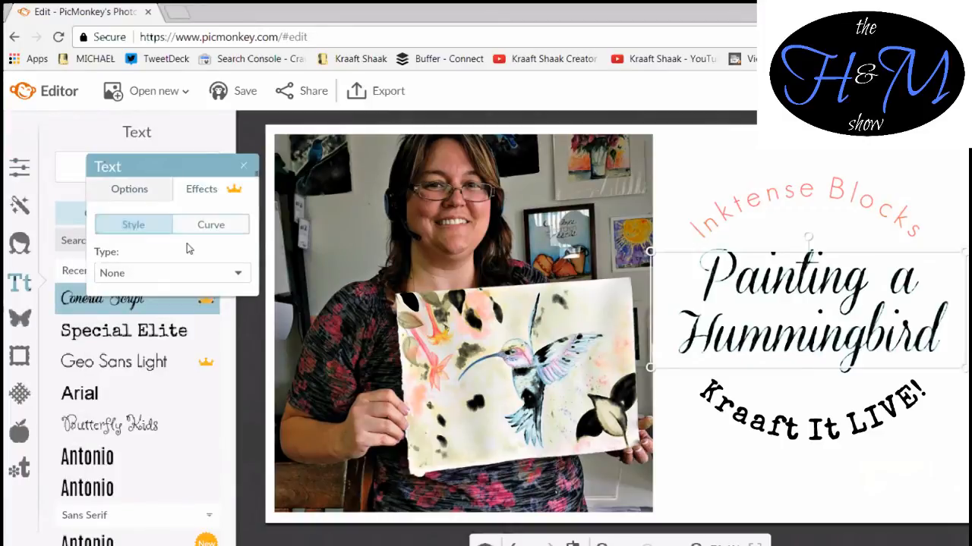
{"action": "left_click", "coordinate": [210, 225]}
{"action": "left_click", "coordinate": [135, 226]}
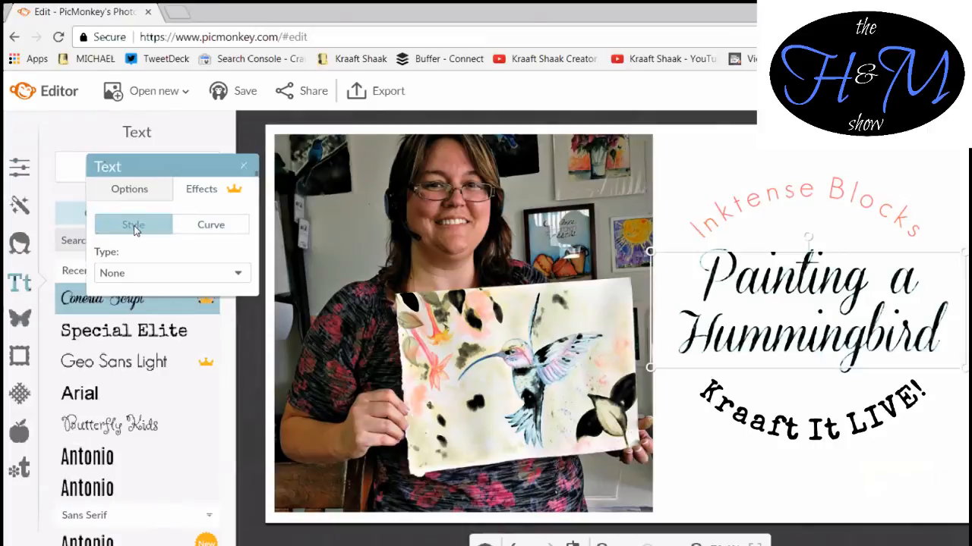
{"action": "left_click", "coordinate": [141, 273]}
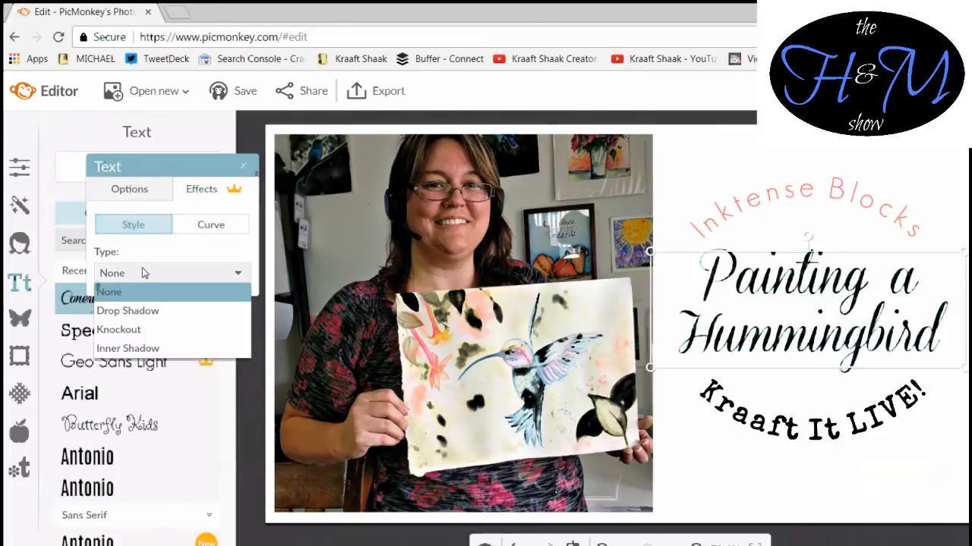
{"action": "left_click", "coordinate": [142, 311]}
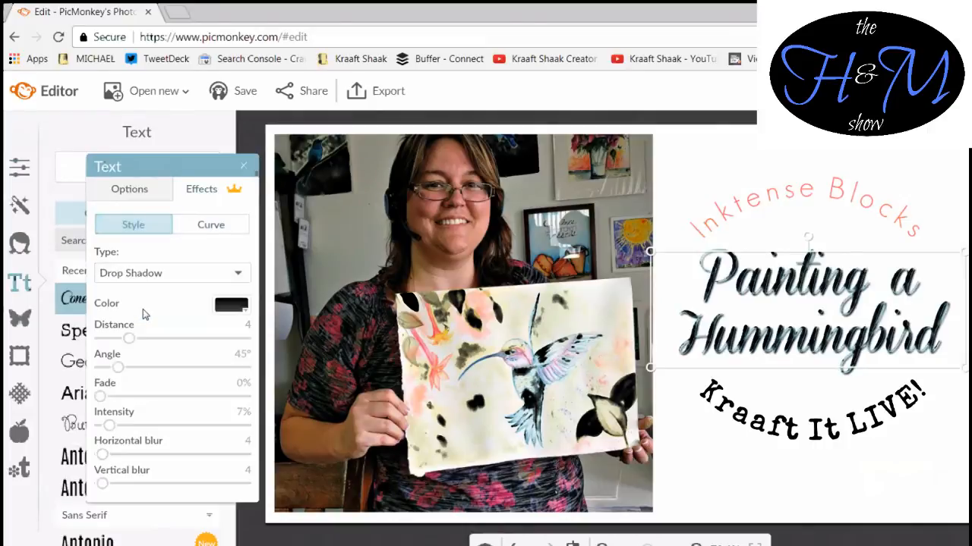
{"action": "left_click", "coordinate": [226, 307]}
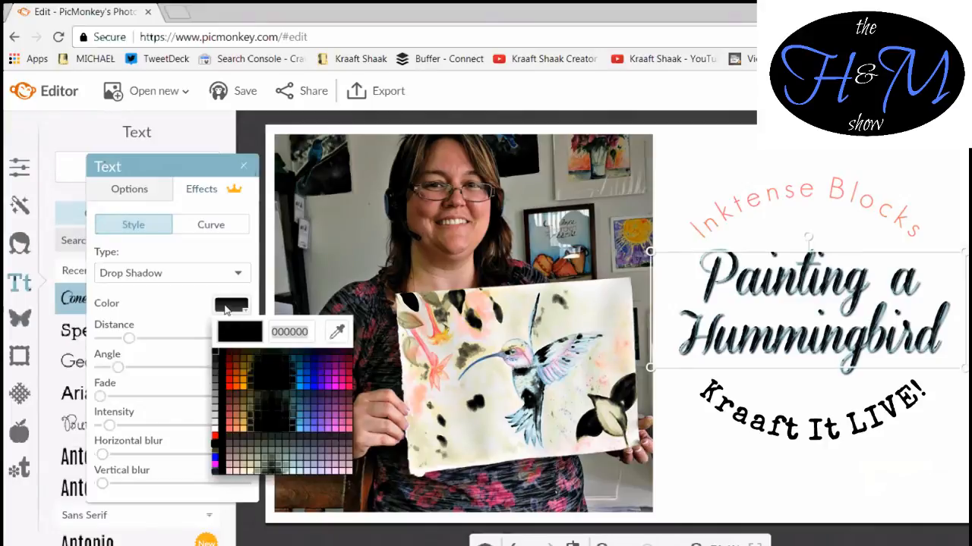
{"action": "left_click", "coordinate": [216, 402]}
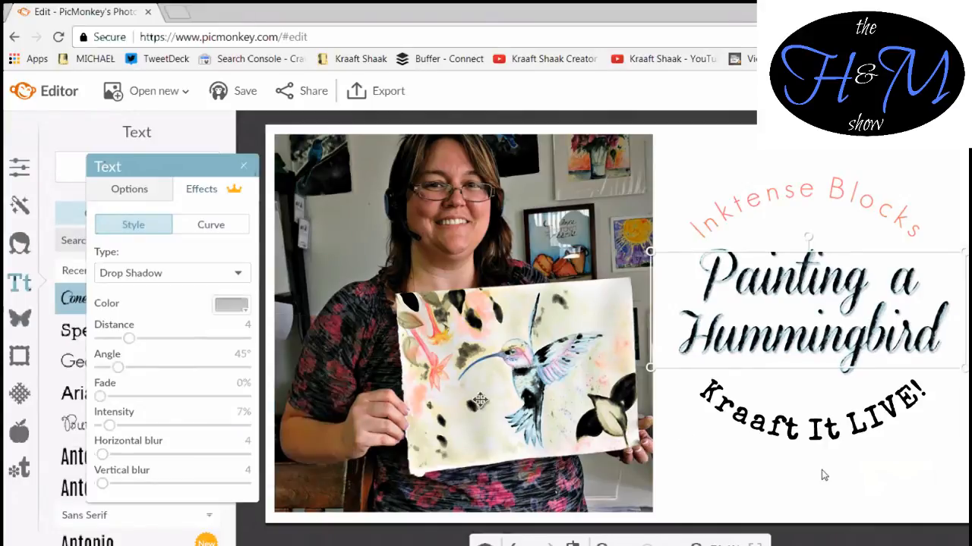
- Look at the save-to-Hub dialog and the sharing options for the finished design without saving or sharing it
{"action": "left_click", "coordinate": [715, 443]}
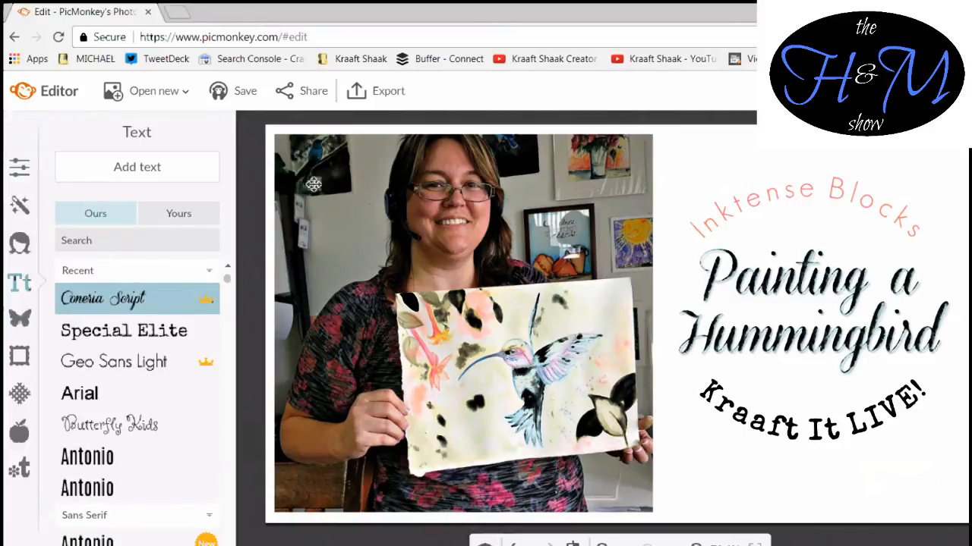
{"action": "left_click", "coordinate": [242, 95]}
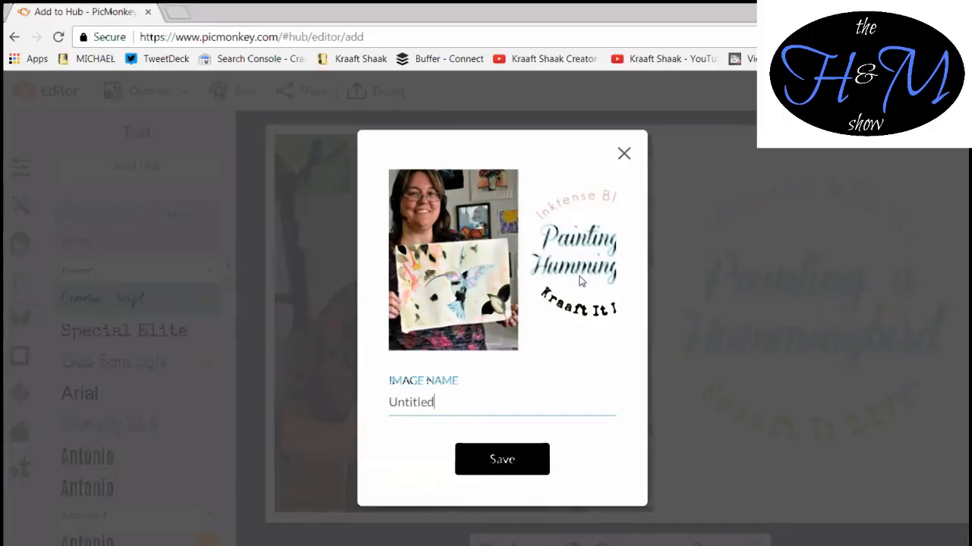
{"action": "left_click", "coordinate": [624, 156]}
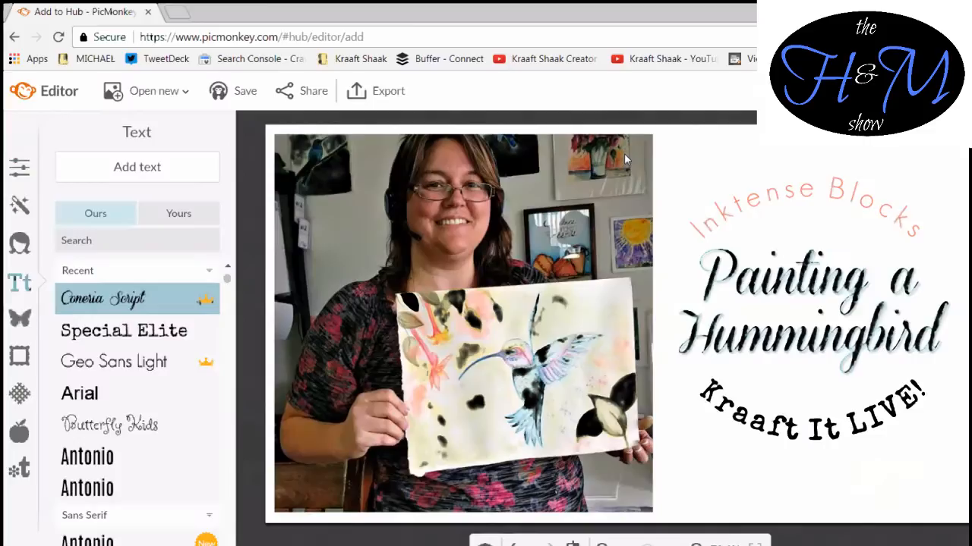
{"action": "left_click", "coordinate": [314, 92]}
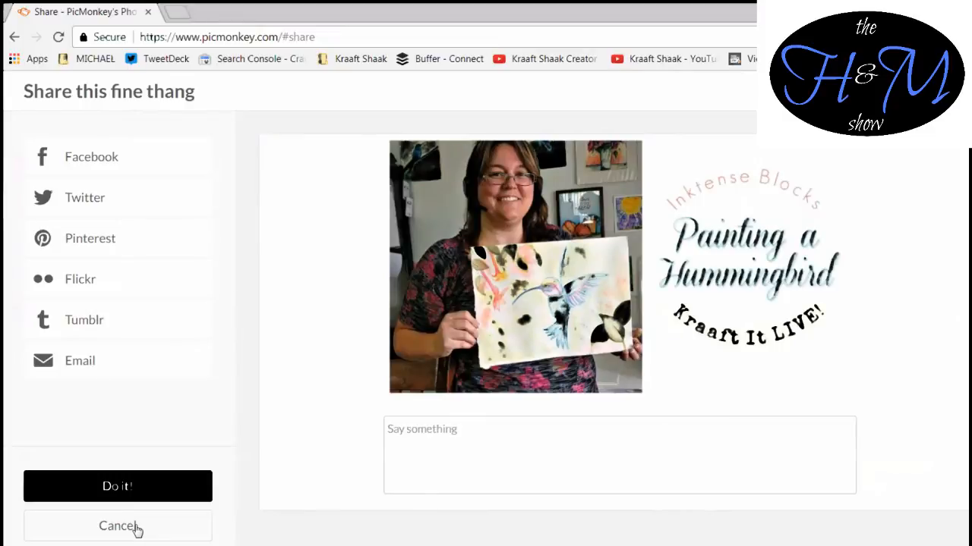
{"action": "left_click", "coordinate": [137, 529]}
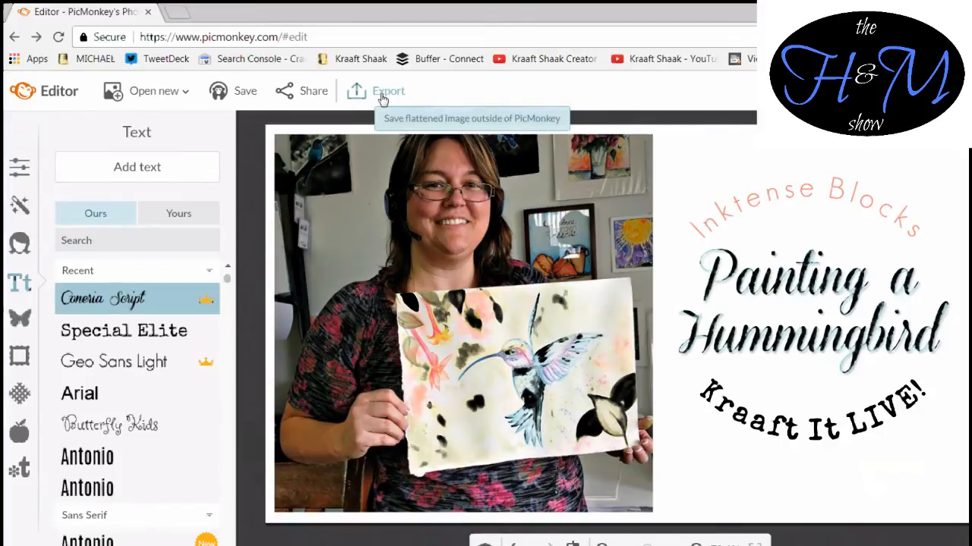
- Open the export settings, review the file formats and quality levels, and set the JPG quality to Roger
{"action": "left_click", "coordinate": [384, 94]}
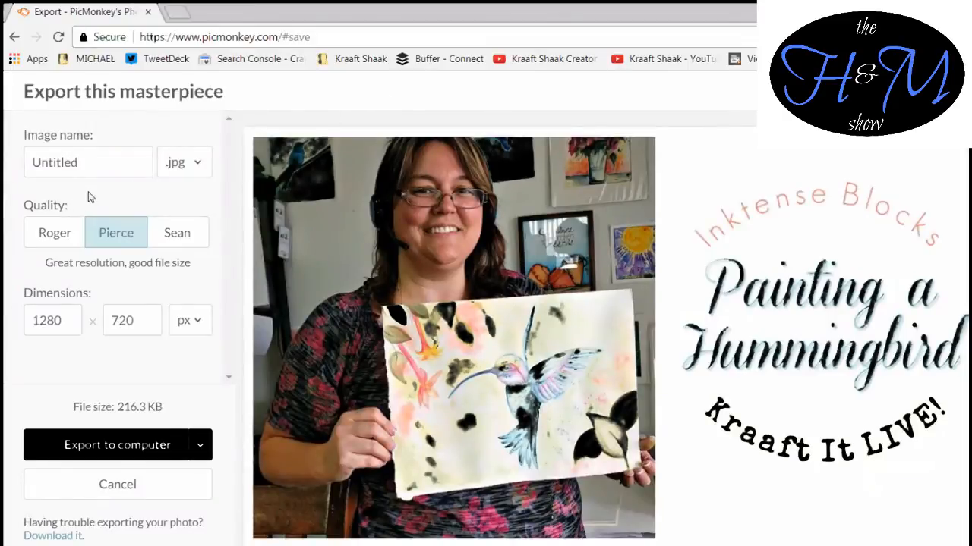
{"action": "left_click_drag", "start_coordinate": [101, 163], "coordinate": [27, 163]}
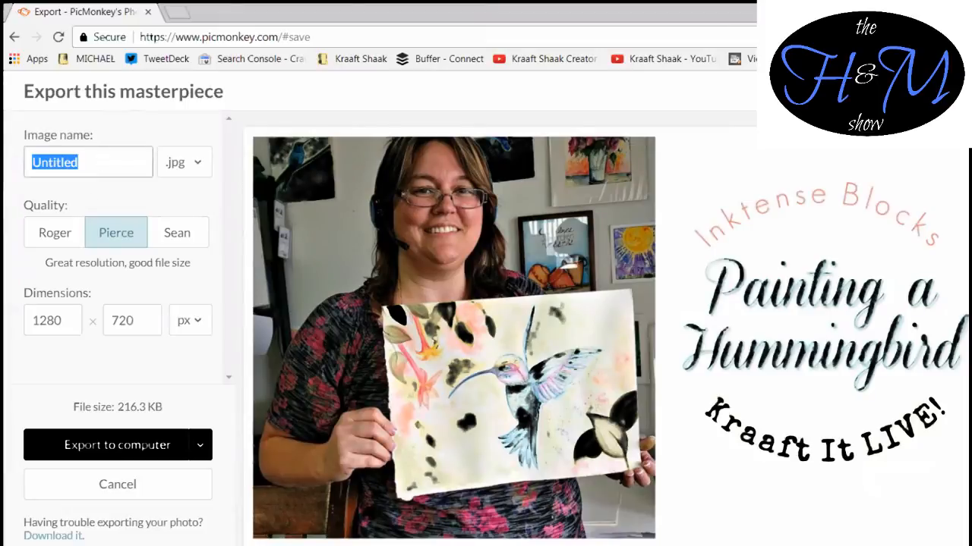
{"action": "left_click", "coordinate": [196, 168]}
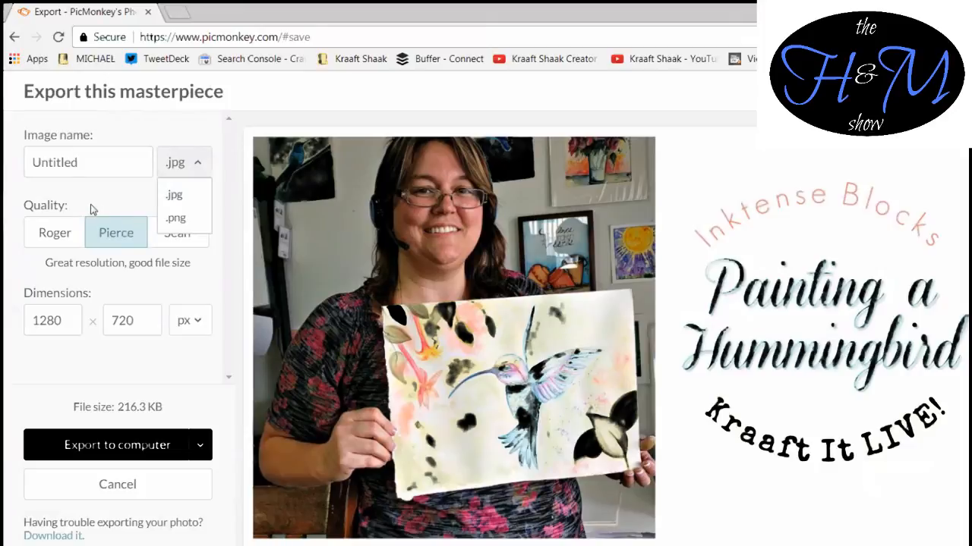
{"action": "left_click", "coordinate": [58, 243]}
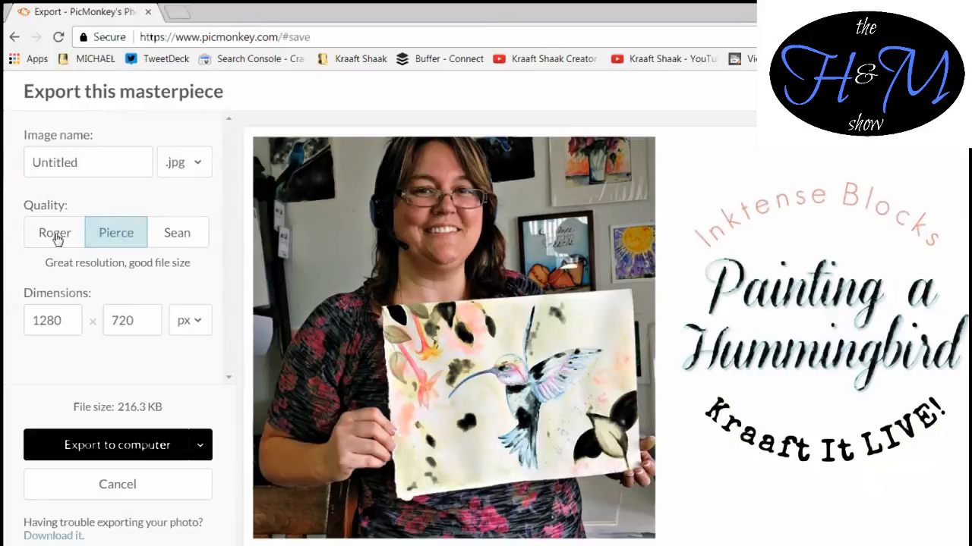
{"action": "left_click", "coordinate": [176, 235]}
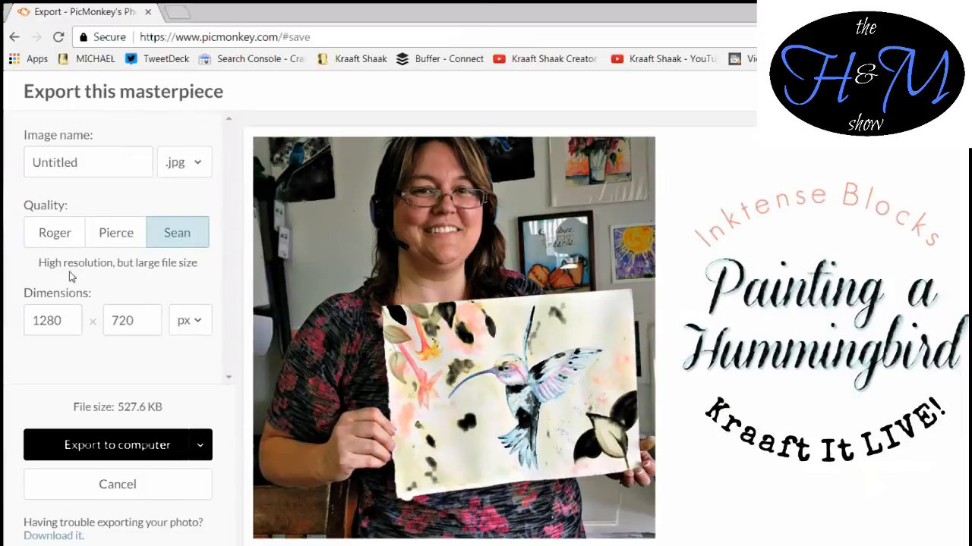
{"action": "left_click", "coordinate": [68, 243]}
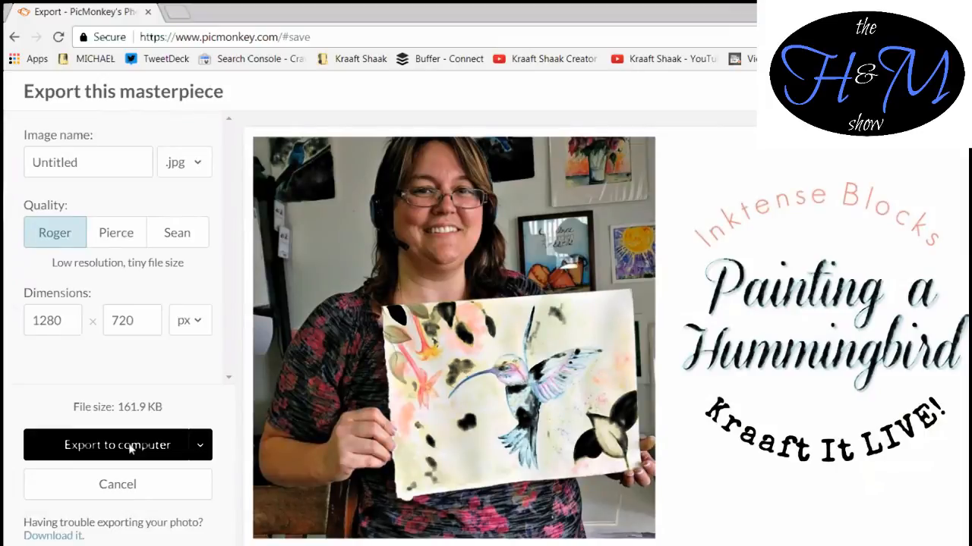
- Name the exported image "Painting A Hummingbird"
{"action": "left_click", "coordinate": [106, 162]}
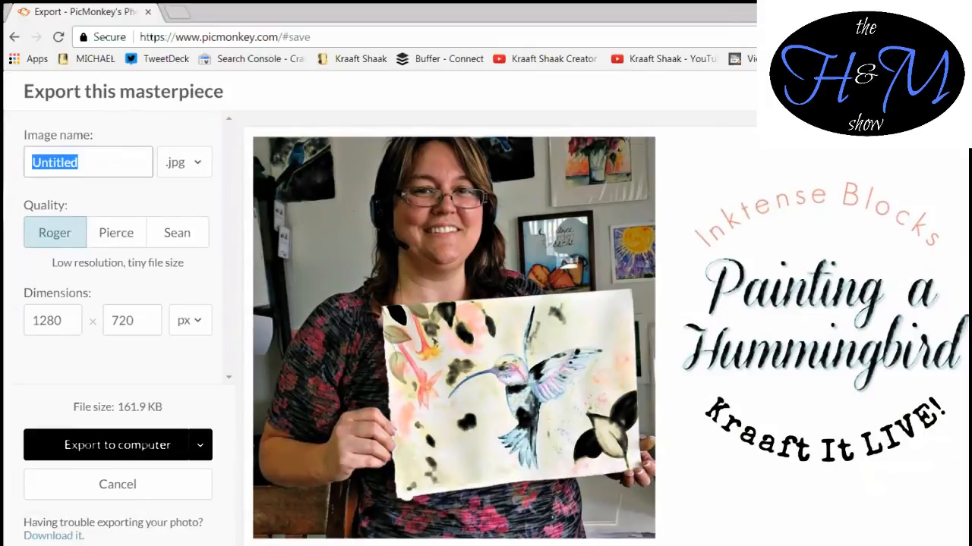
{"action": "type", "text": "Pa"}
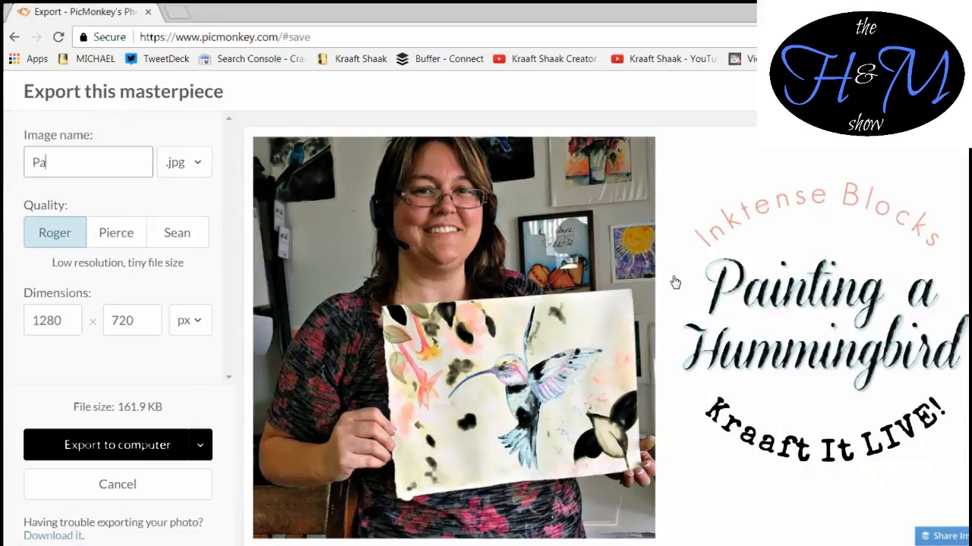
{"action": "type", "text": "inting A Hummingbird"}
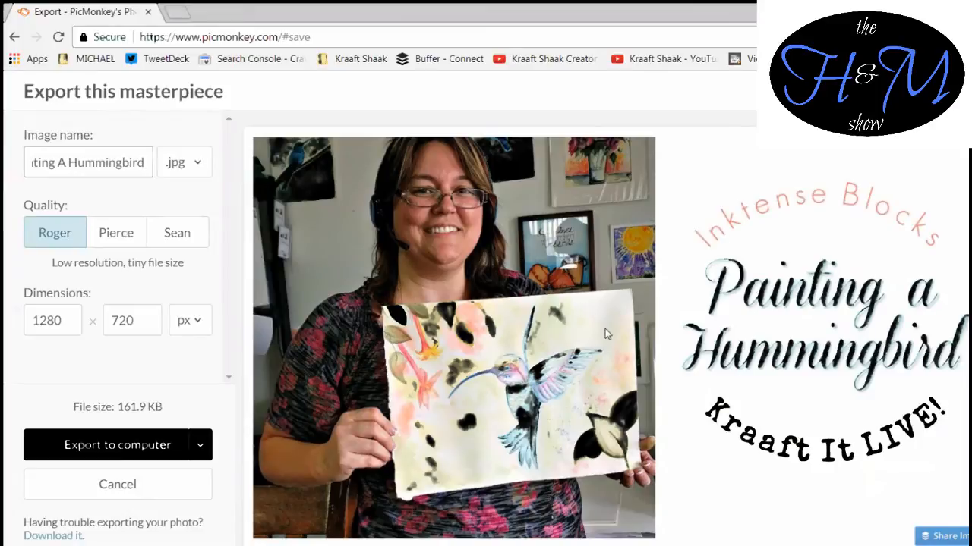
- Export the JPG to the computer, saving it in the KIL folder inside VIDEO CARDS on Google Drive
{"action": "left_click", "coordinate": [97, 447]}
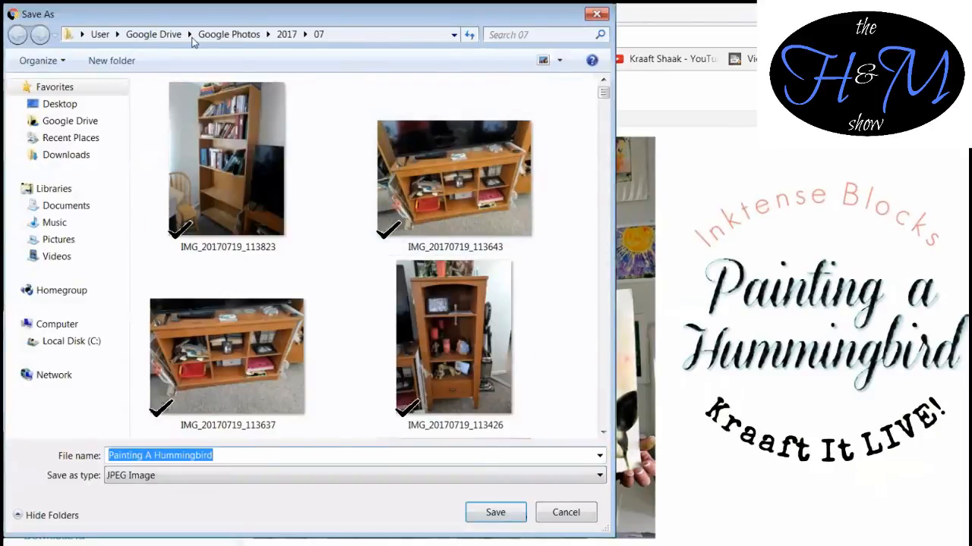
{"action": "left_click", "coordinate": [151, 33]}
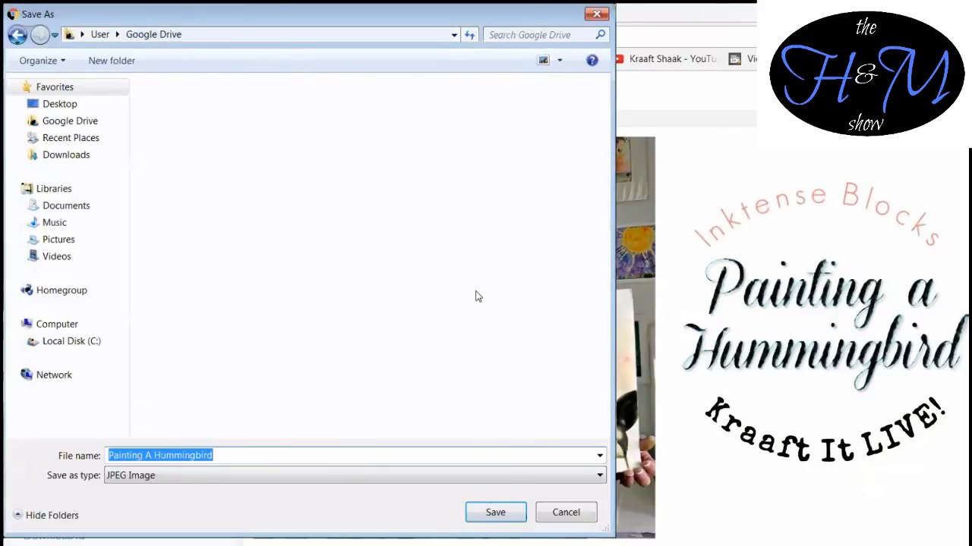
{"action": "left_click_drag", "start_coordinate": [603, 98], "coordinate": [603, 126]}
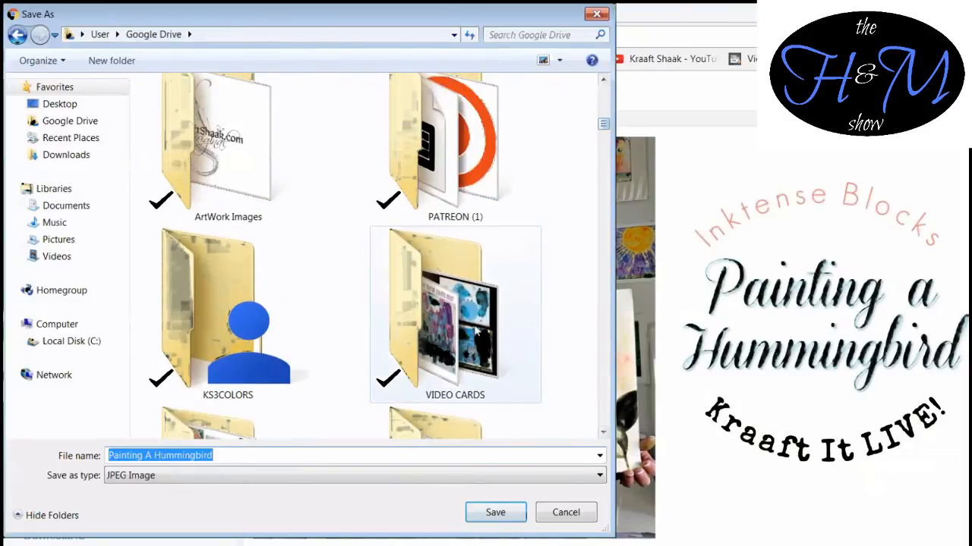
{"action": "double_click", "coordinate": [476, 332]}
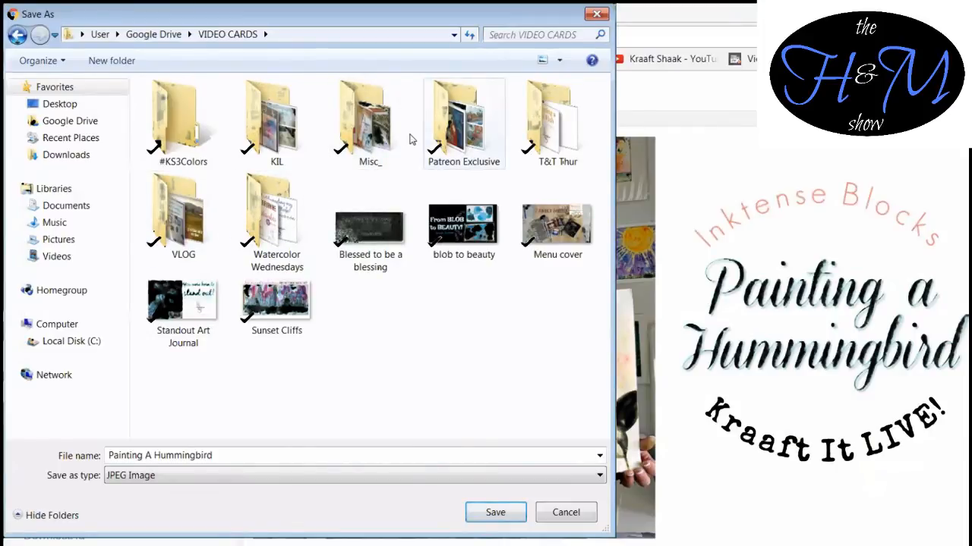
{"action": "left_click", "coordinate": [298, 121]}
{"action": "left_click", "coordinate": [494, 512]}
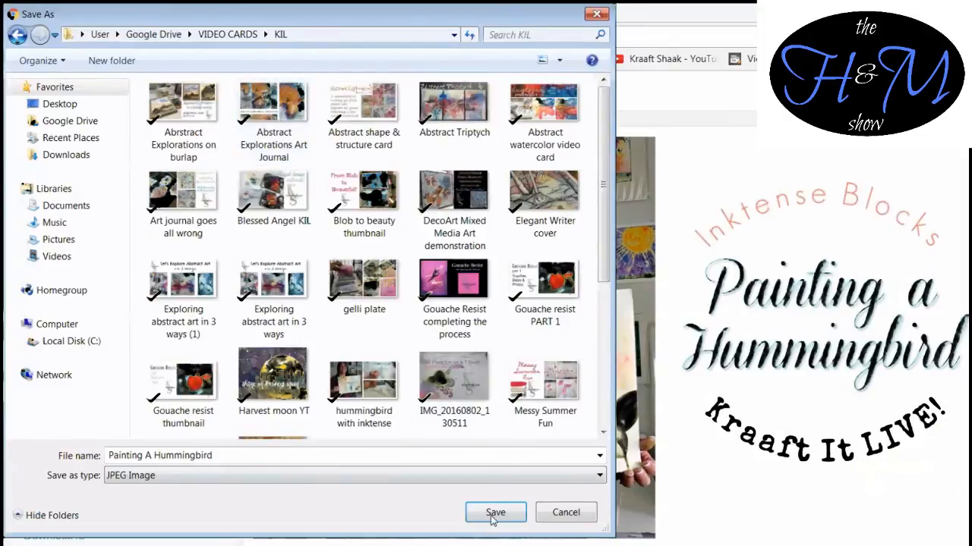
{"action": "key", "text": "Return"}
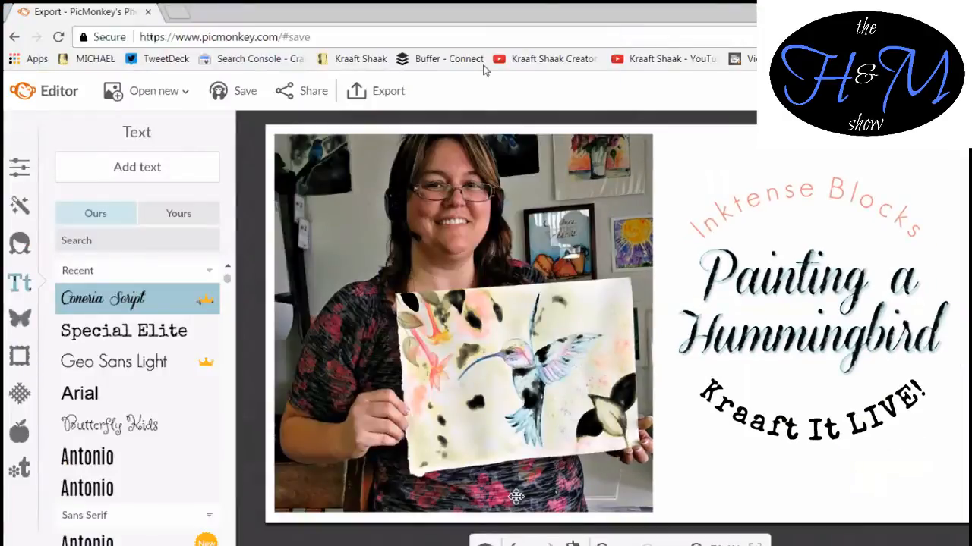
- Switch to the Kraaft Shaak YouTube channel and open "Inktense Blocks Demonstration on Kraaft It LIVE!" for editing from the Video Manager
{"action": "left_click", "coordinate": [629, 61]}
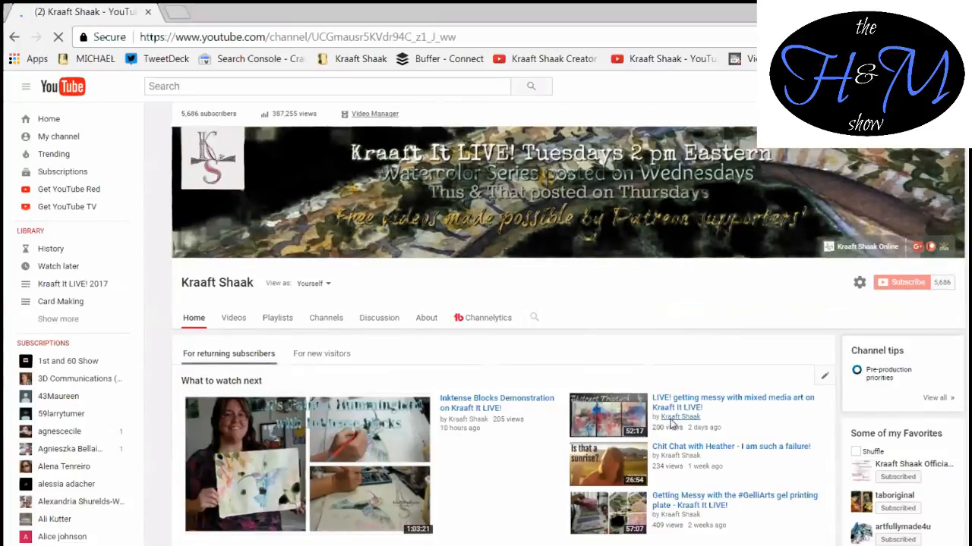
{"action": "left_click", "coordinate": [374, 114]}
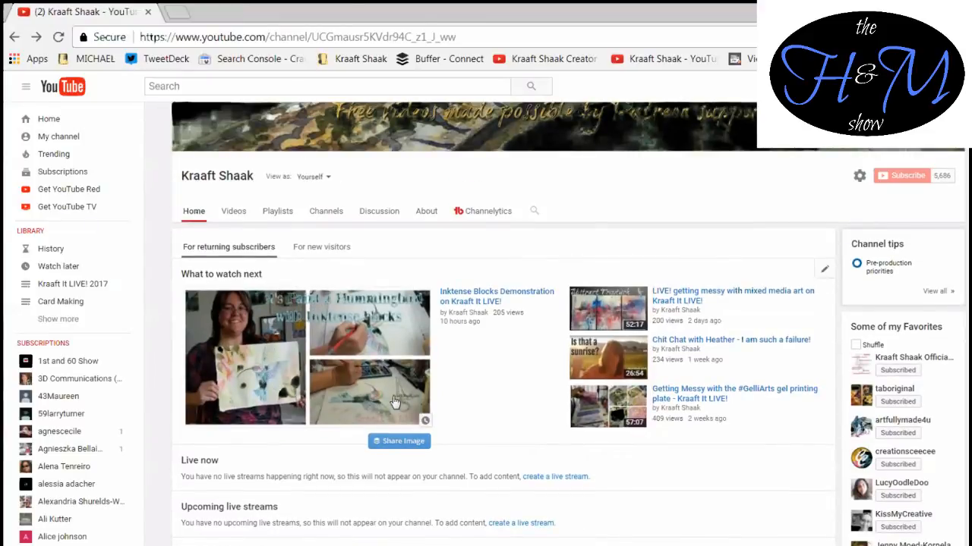
{"action": "scroll", "coordinate": [334, 373], "scroll_direction": "up", "scroll_amount": 2}
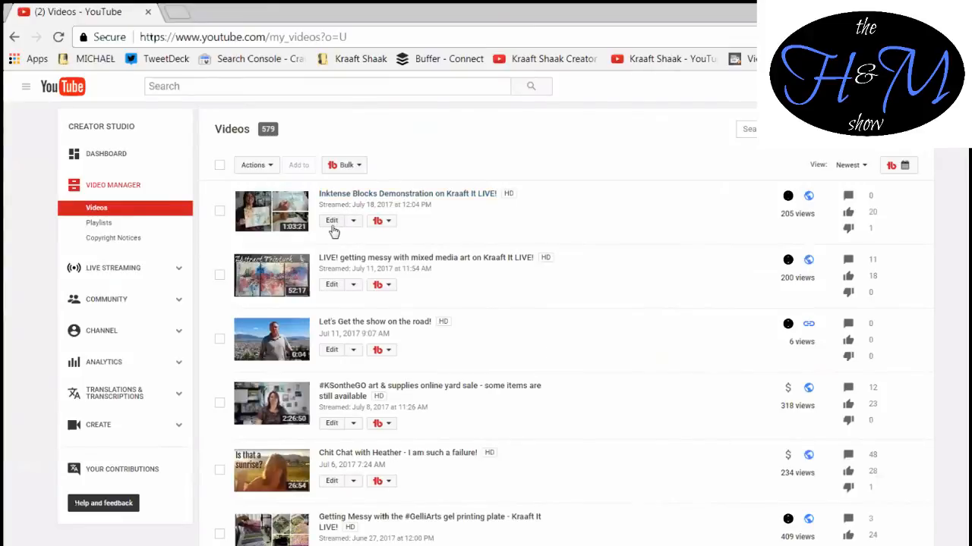
{"action": "left_click", "coordinate": [332, 221]}
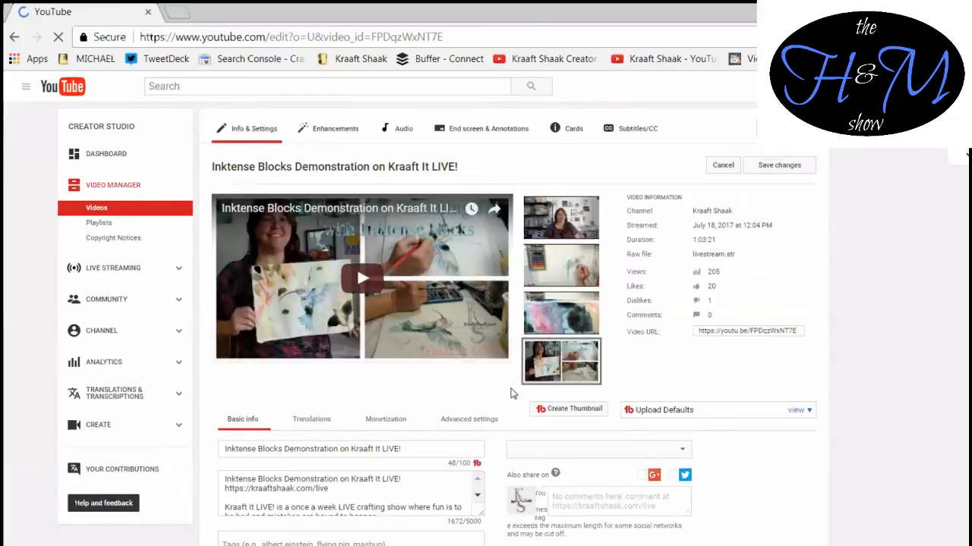
- Replace the video's custom thumbnail with the Painting A Hummingbird image from the KIL folder, save the changes, and reload the page
{"action": "scroll", "coordinate": [514, 399], "scroll_direction": "down", "scroll_amount": 2}
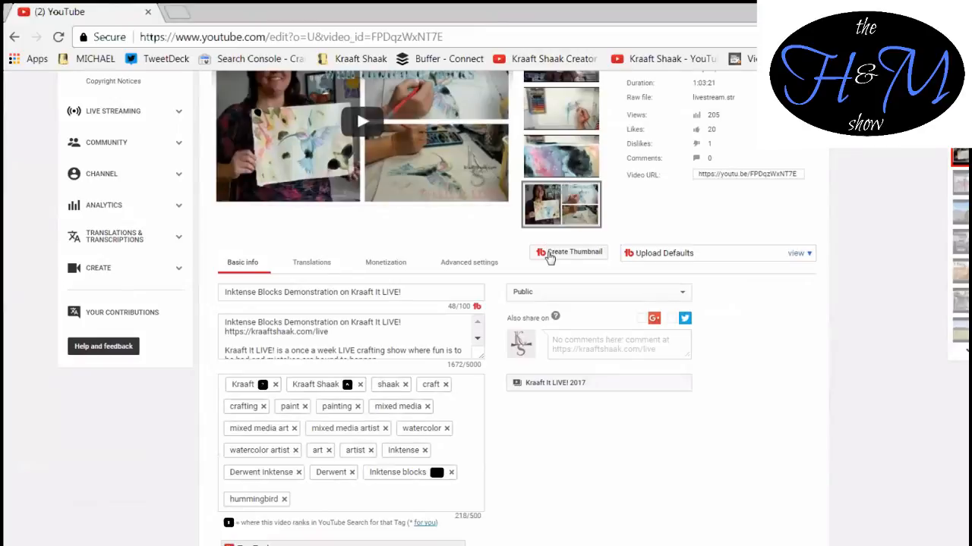
{"action": "mouse_move", "coordinate": [556, 230]}
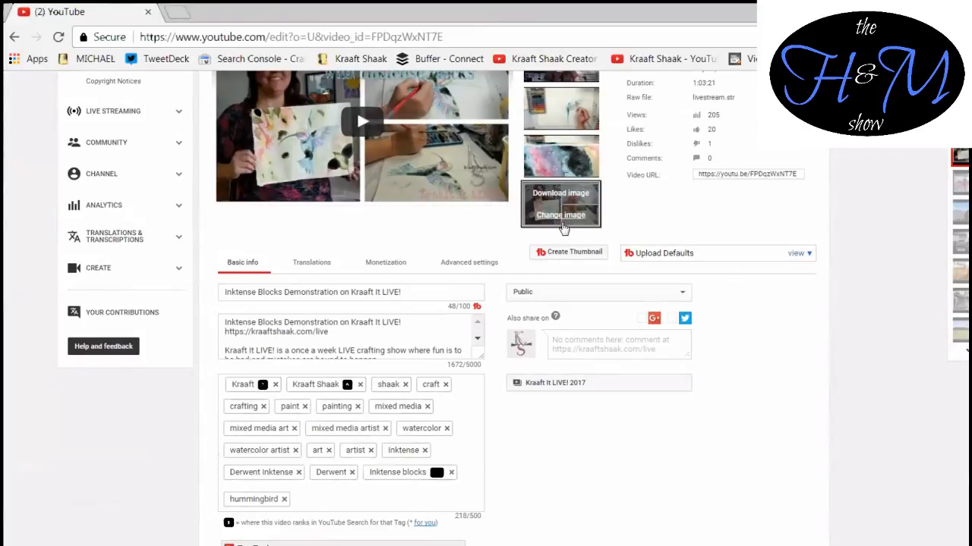
{"action": "left_click", "coordinate": [562, 217]}
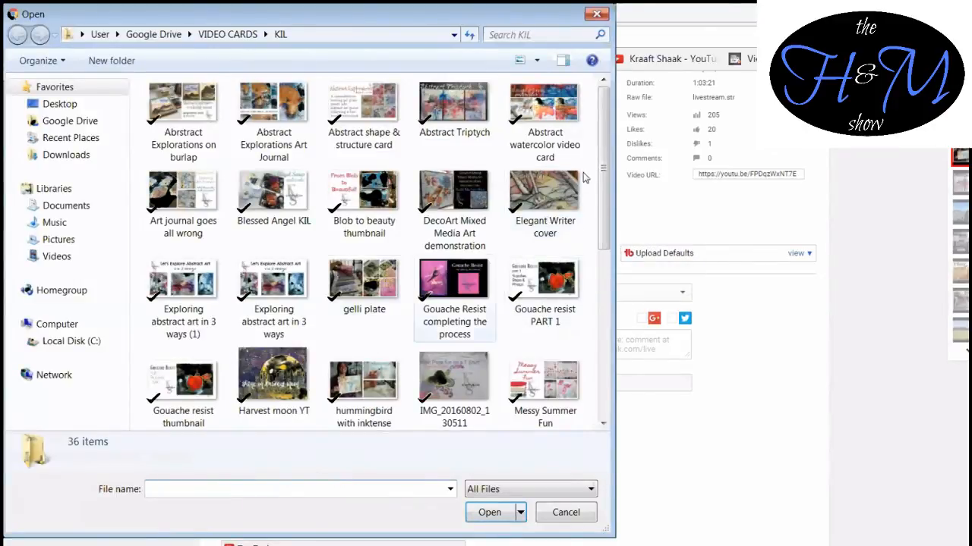
{"action": "left_click_drag", "start_coordinate": [599, 159], "coordinate": [599, 315]}
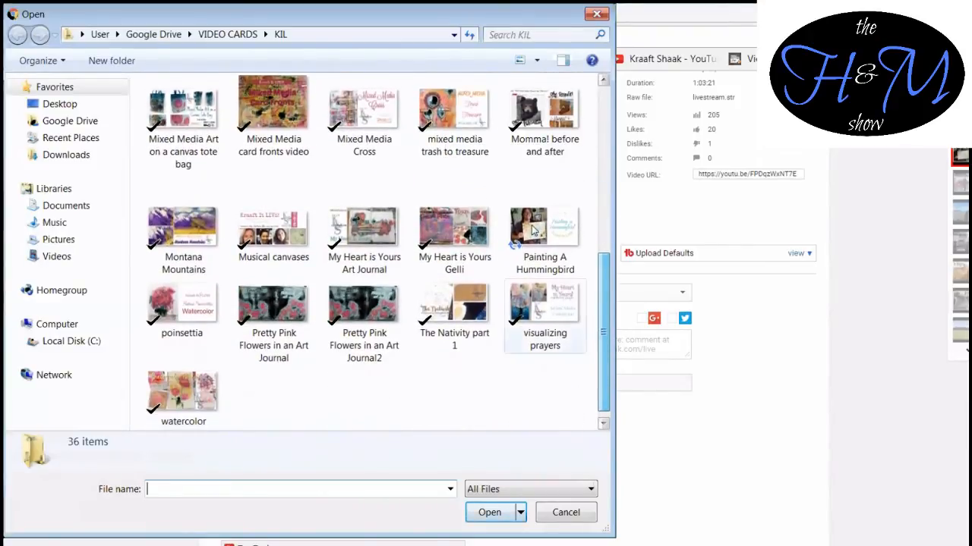
{"action": "double_click", "coordinate": [535, 236]}
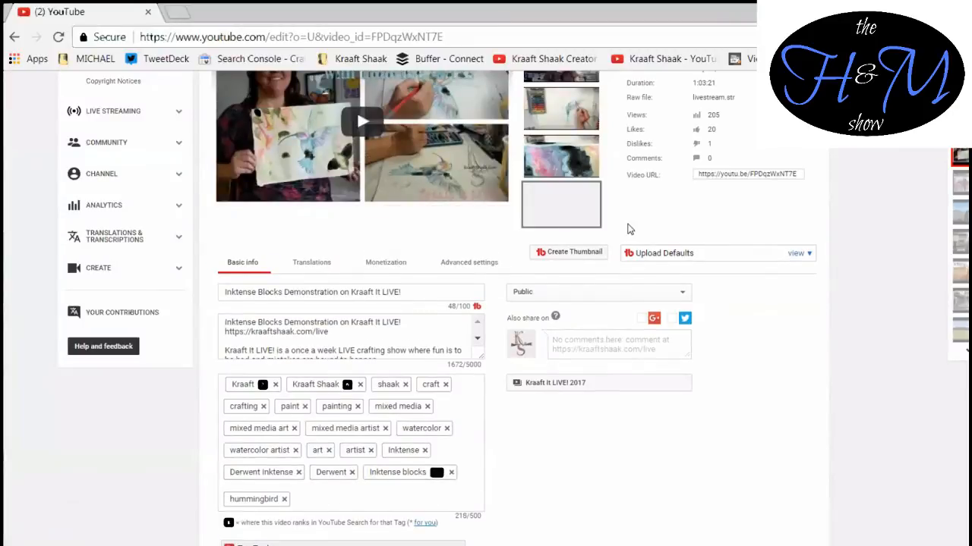
{"action": "scroll", "coordinate": [790, 175], "scroll_direction": "up", "scroll_amount": 2}
{"action": "left_click", "coordinate": [786, 167]}
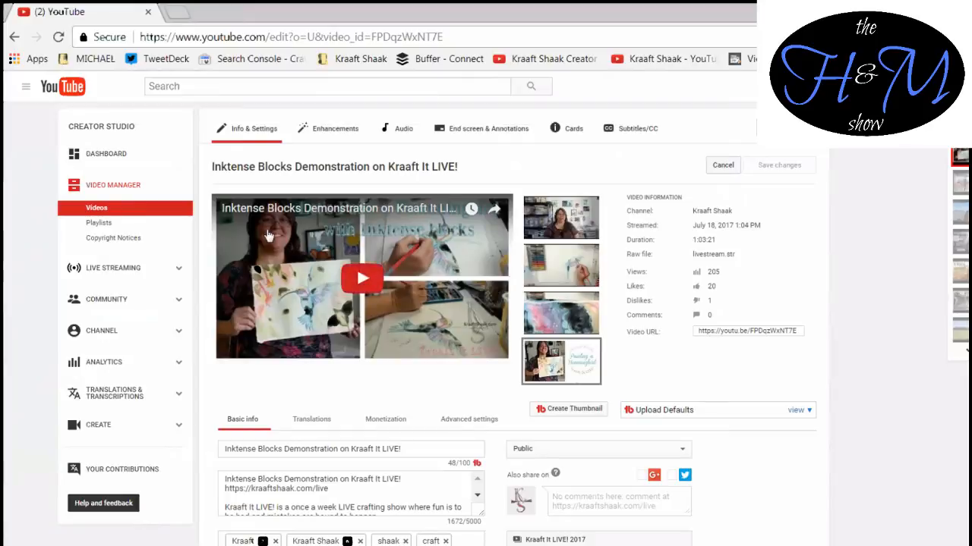
{"action": "left_click", "coordinate": [59, 37]}
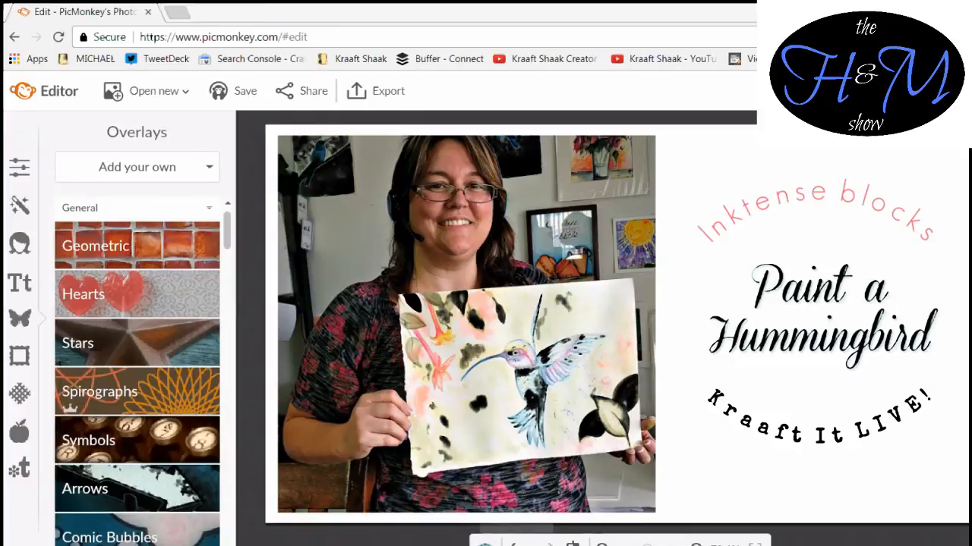
- In the PicMonkey design, show the layer list, select the photo layer, and move the Overlay and Layers windows away from the picture's center
{"action": "left_click", "coordinate": [486, 544]}
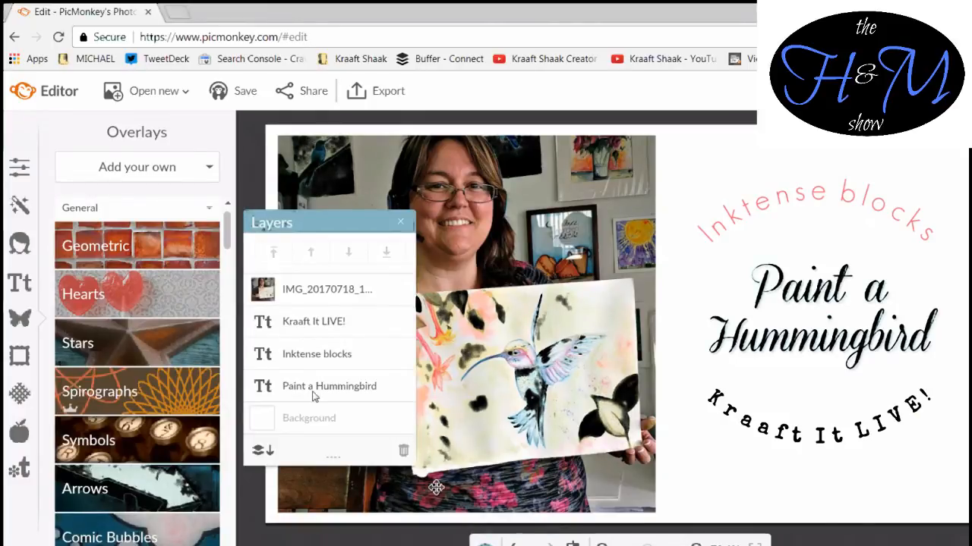
{"action": "left_click", "coordinate": [300, 290]}
{"action": "mouse_move", "coordinate": [294, 294]}
{"action": "left_mouse_down"}
{"action": "mouse_move", "coordinate": [296, 348]}
{"action": "mouse_move", "coordinate": [317, 312]}
{"action": "mouse_move", "coordinate": [306, 388]}
{"action": "mouse_move", "coordinate": [319, 384]}
{"action": "mouse_move", "coordinate": [315, 294]}
{"action": "mouse_move", "coordinate": [328, 283]}
{"action": "left_mouse_up"}
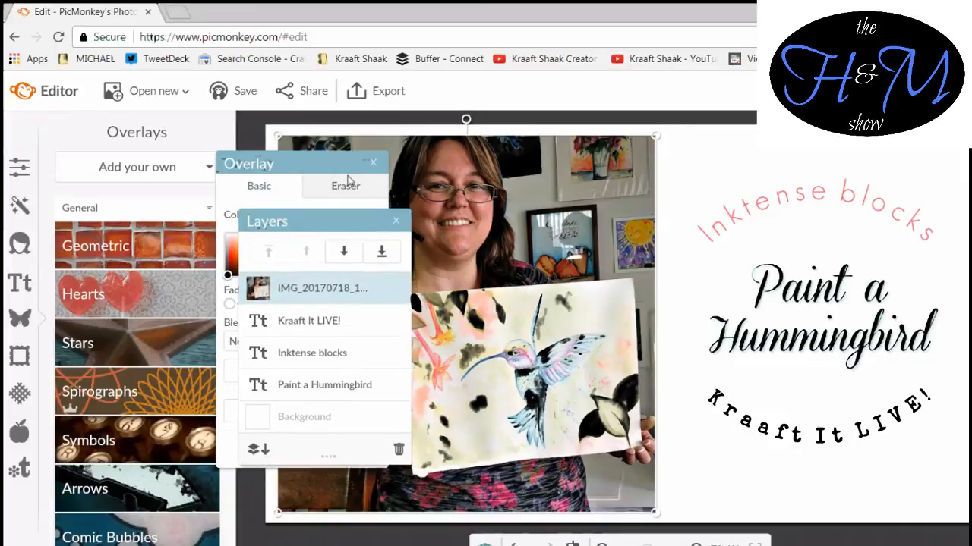
{"action": "left_click_drag", "start_coordinate": [348, 231], "coordinate": [397, 233]}
{"action": "left_click_drag", "start_coordinate": [303, 163], "coordinate": [126, 151]}
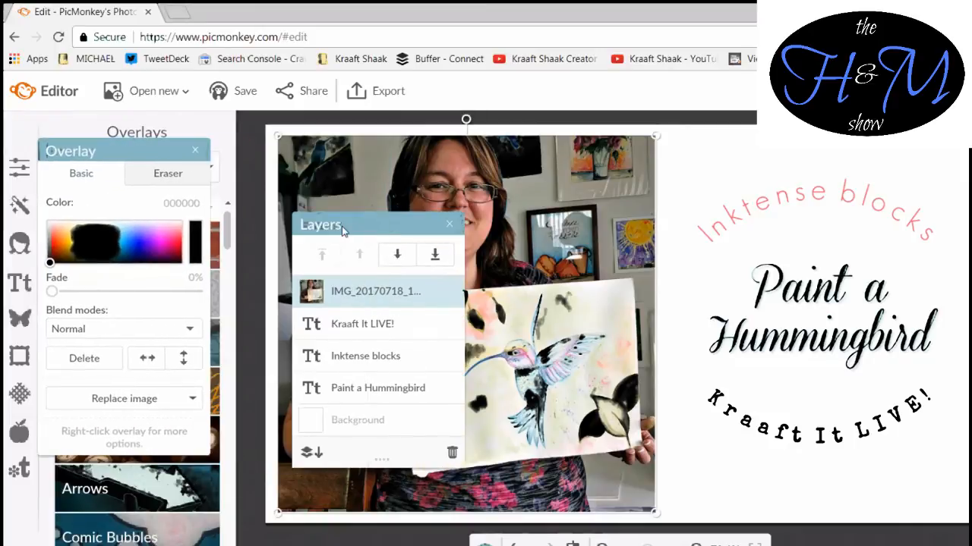
{"action": "left_click_drag", "start_coordinate": [351, 219], "coordinate": [266, 205]}
{"action": "left_click_drag", "start_coordinate": [206, 195], "coordinate": [244, 196]}
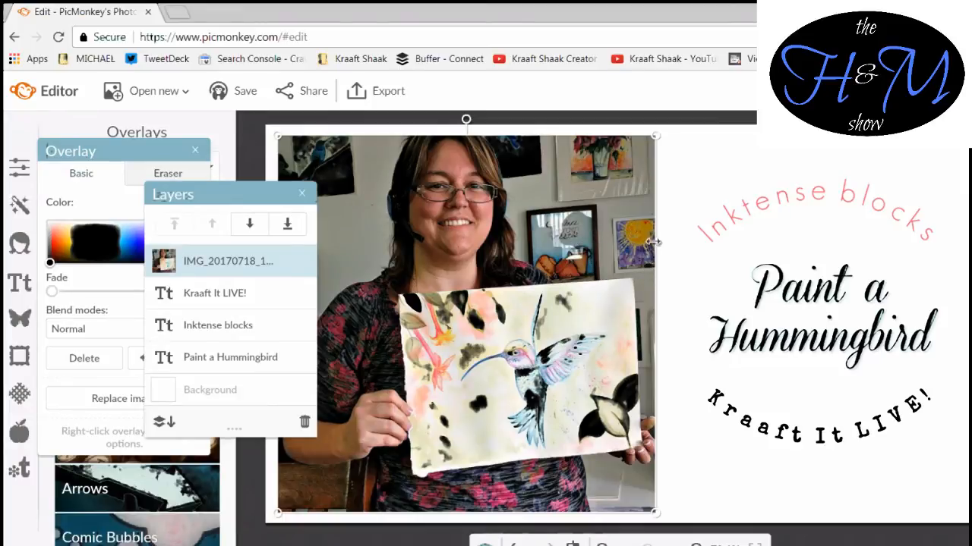
- Enlarge the photo layer and reposition it so it fills most of the canvas and covers the text
{"action": "left_click_drag", "start_coordinate": [653, 241], "coordinate": [698, 301]}
{"action": "left_click_drag", "start_coordinate": [554, 288], "coordinate": [599, 347]}
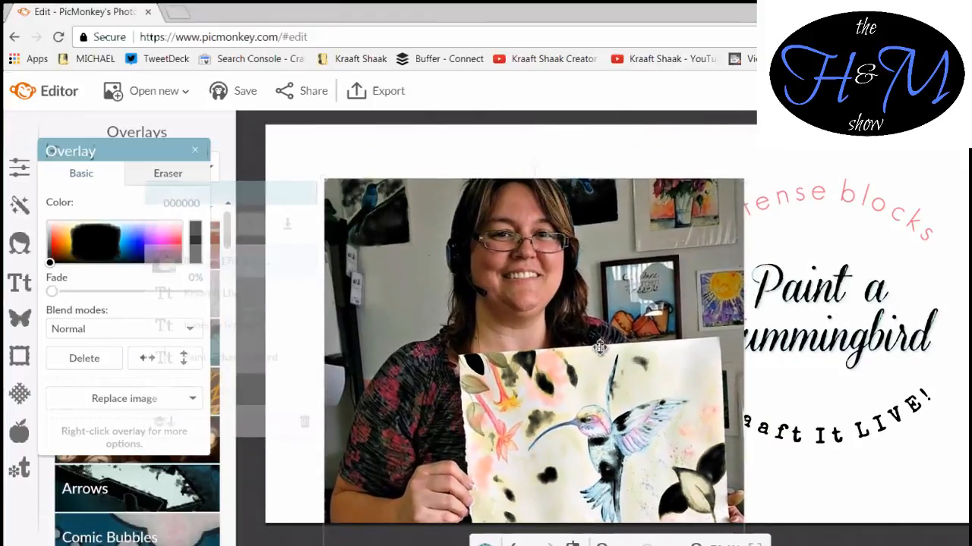
{"action": "left_click_drag", "start_coordinate": [743, 389], "coordinate": [971, 389]}
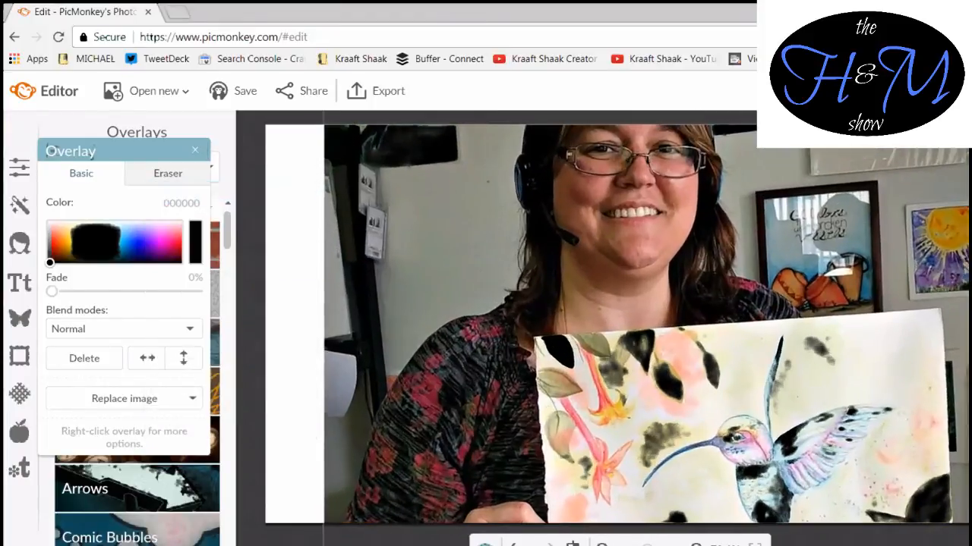
{"action": "left_click_drag", "start_coordinate": [375, 296], "coordinate": [354, 348]}
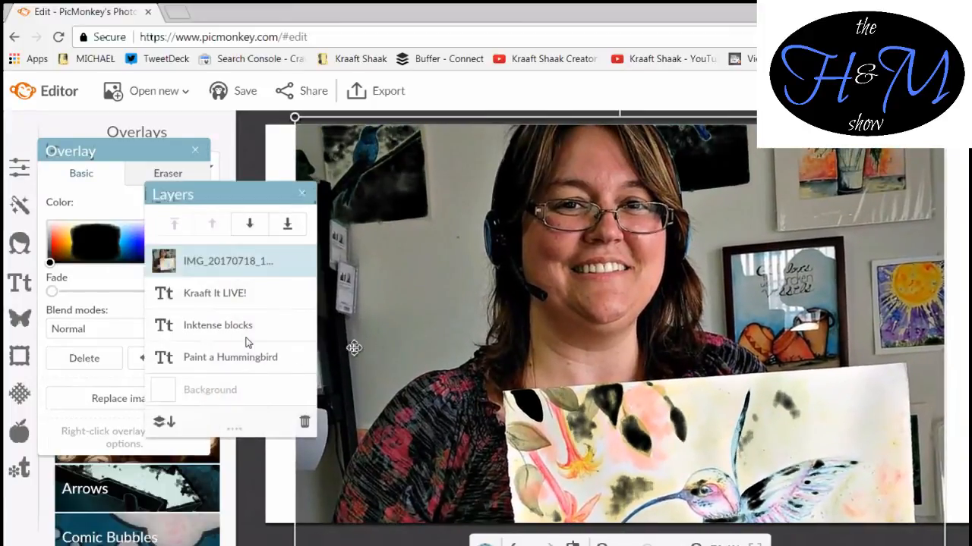
- Bring the "Kraaft It LIVE!" text layer above the photo and move the text to the picture's left side beside the face
{"action": "left_click", "coordinate": [208, 300]}
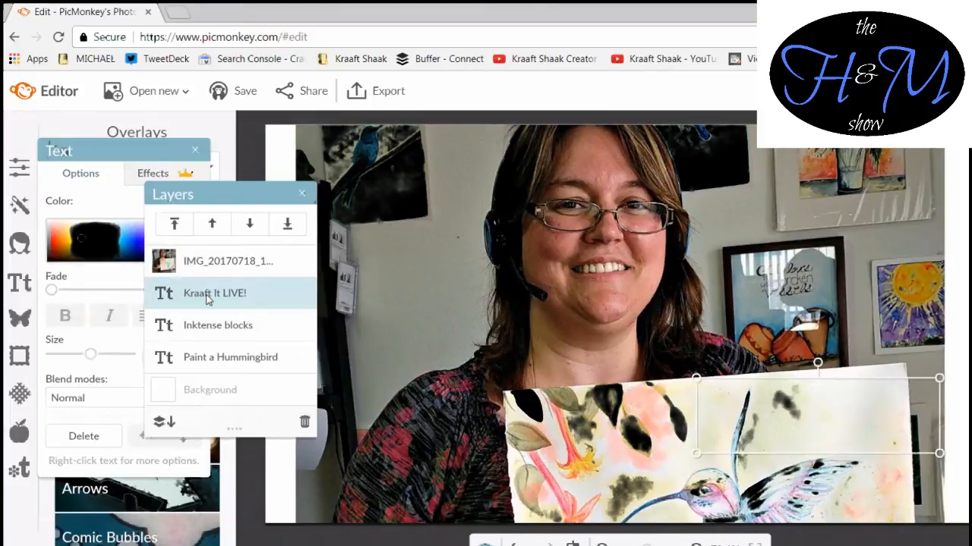
{"action": "left_click_drag", "start_coordinate": [208, 298], "coordinate": [209, 248]}
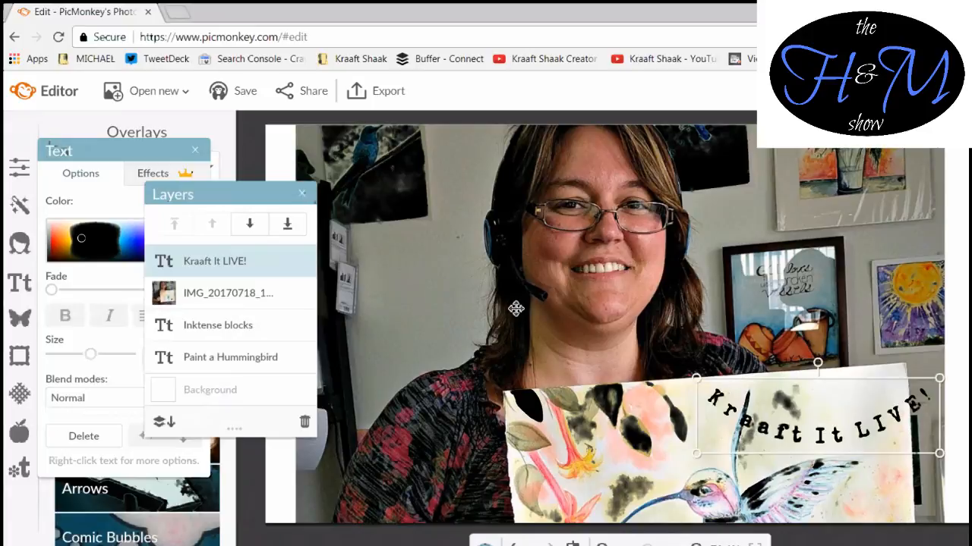
{"action": "left_click_drag", "start_coordinate": [852, 428], "coordinate": [468, 344]}
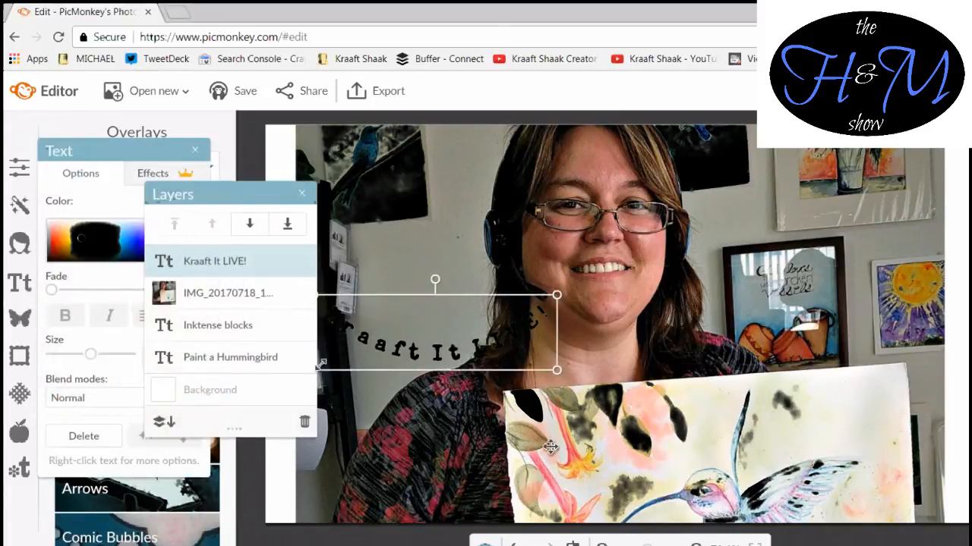
- Place the "Inktense blocks" and "Paint a Hummingbird" layers above the photo and move both texts over "Kraaft It LIVE!" on the picture's left side
{"action": "mouse_move", "coordinate": [227, 357]}
{"action": "left_mouse_down"}
{"action": "mouse_move", "coordinate": [215, 270]}
{"action": "mouse_move", "coordinate": [227, 311]}
{"action": "left_mouse_up"}
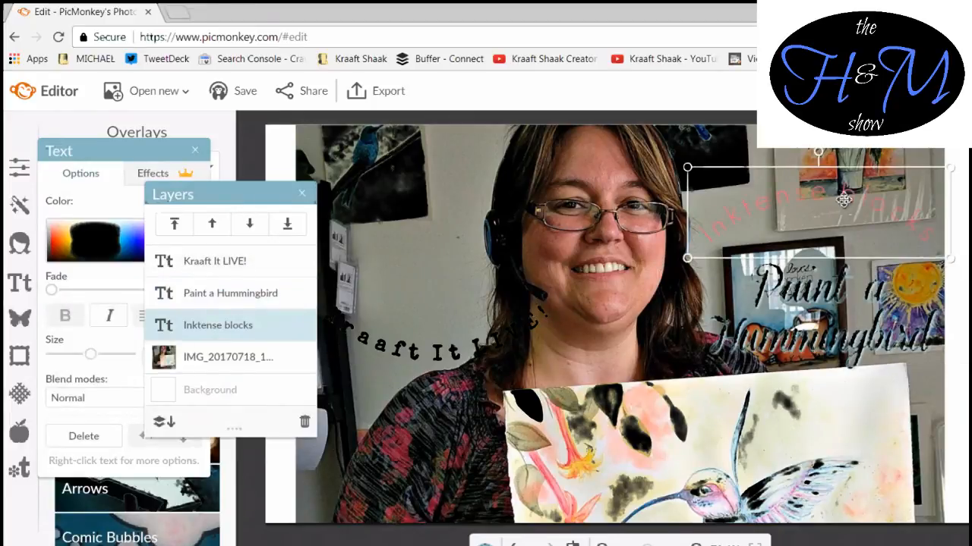
{"action": "left_click_drag", "start_coordinate": [844, 199], "coordinate": [470, 164]}
{"action": "mouse_move", "coordinate": [865, 326]}
{"action": "left_mouse_down"}
{"action": "mouse_move", "coordinate": [483, 290]}
{"action": "mouse_move", "coordinate": [483, 259]}
{"action": "left_mouse_up"}
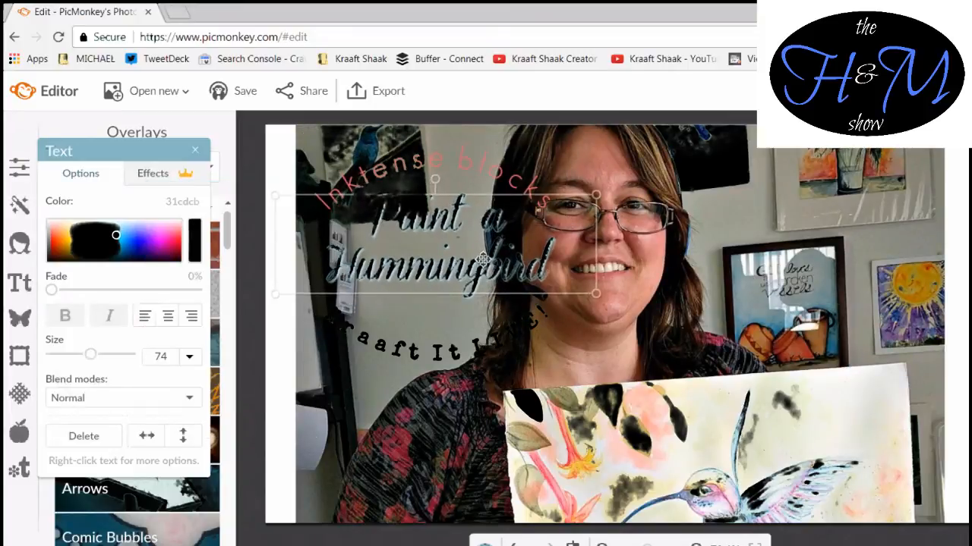
- Resize the photo layer slightly and reposition it behind the text so the face and hummingbird are both in frame
{"action": "mouse_move", "coordinate": [769, 431]}
{"action": "left_mouse_down"}
{"action": "mouse_move", "coordinate": [783, 267]}
{"action": "mouse_move", "coordinate": [803, 199]}
{"action": "left_mouse_up"}
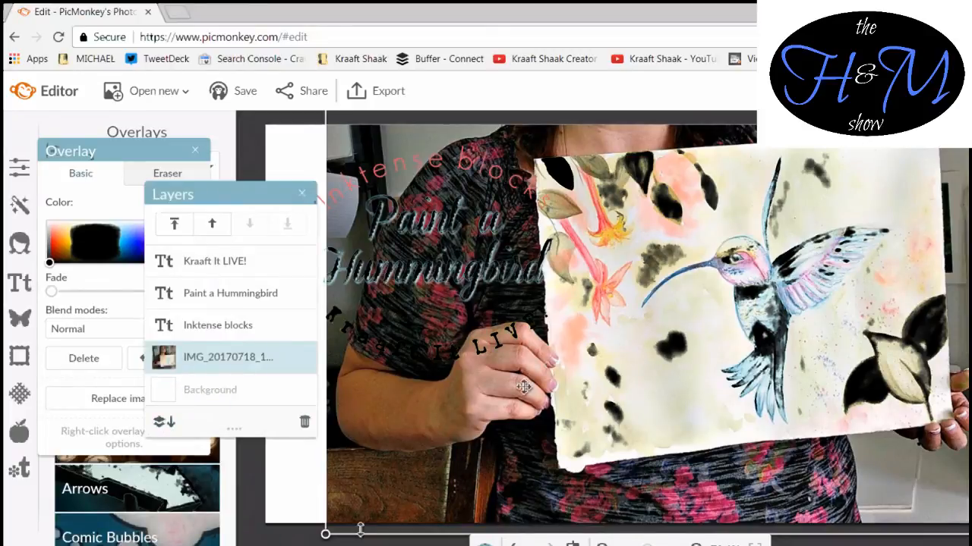
{"action": "left_click_drag", "start_coordinate": [326, 535], "coordinate": [304, 524]}
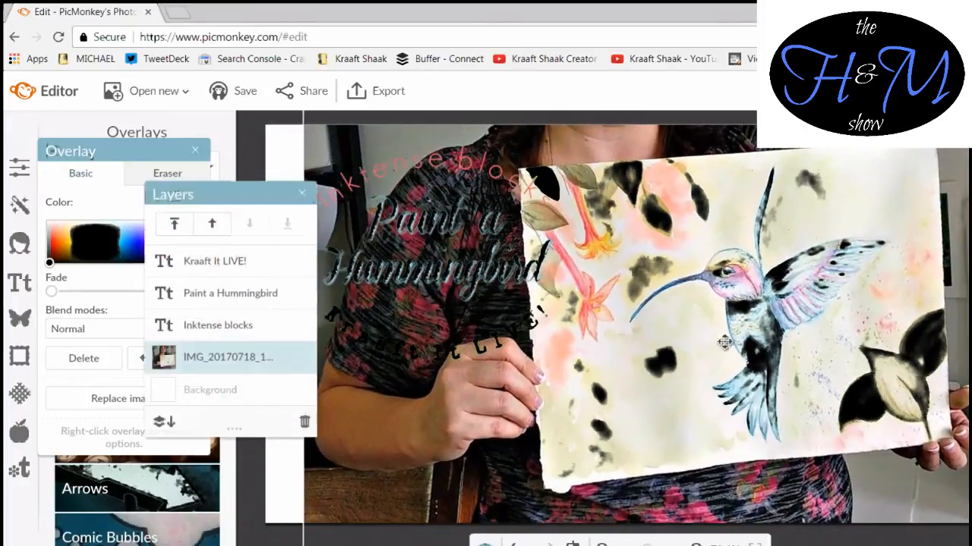
{"action": "left_click_drag", "start_coordinate": [724, 343], "coordinate": [725, 526]}
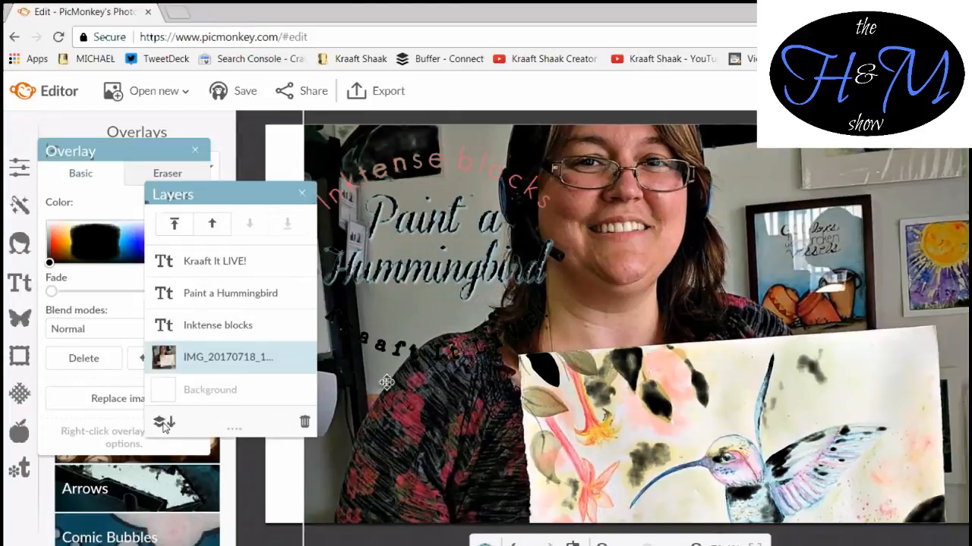
- Combine all layers into the background, move the Layers window away from the picture, and undo the merge
{"action": "left_click", "coordinate": [349, 381]}
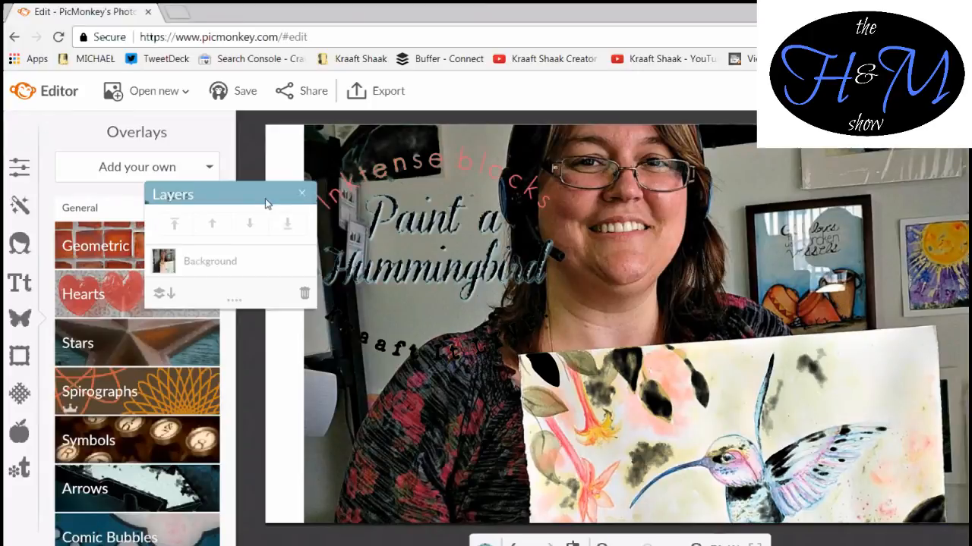
{"action": "left_click_drag", "start_coordinate": [266, 203], "coordinate": [104, 185]}
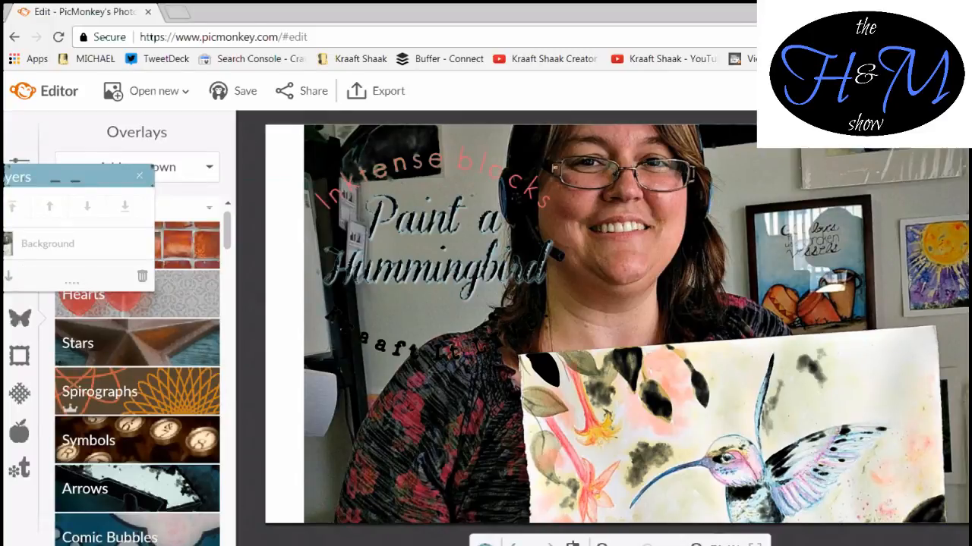
{"action": "left_click", "coordinate": [514, 545]}
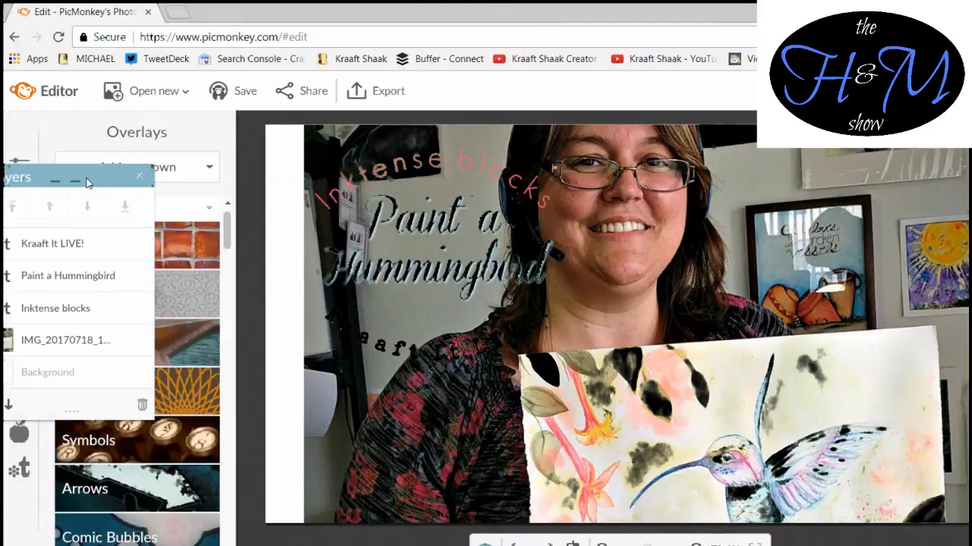
- Move the Layers window back over the canvas's left edge, combine all layers once more, and undo the merge
{"action": "left_click_drag", "start_coordinate": [320, 182], "coordinate": [341, 183]}
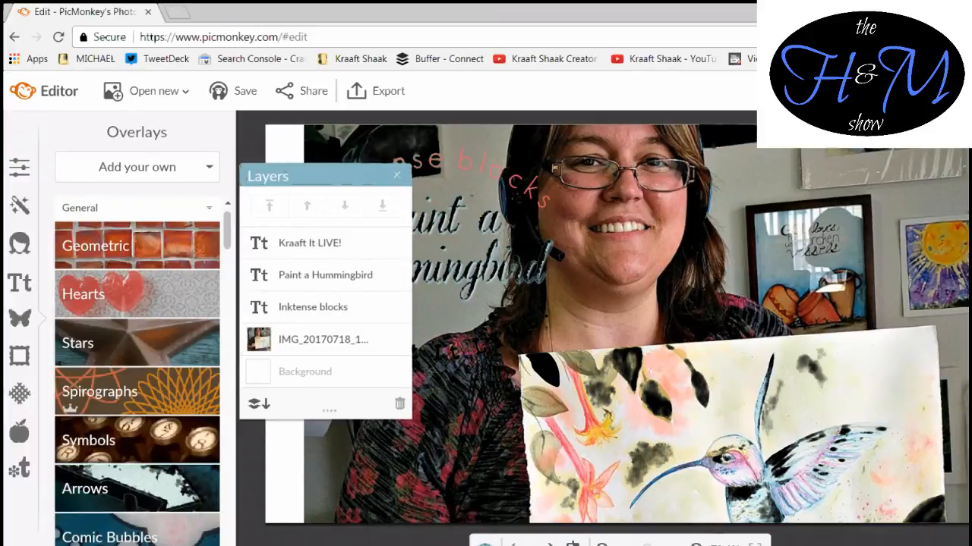
{"action": "left_click", "coordinate": [259, 404]}
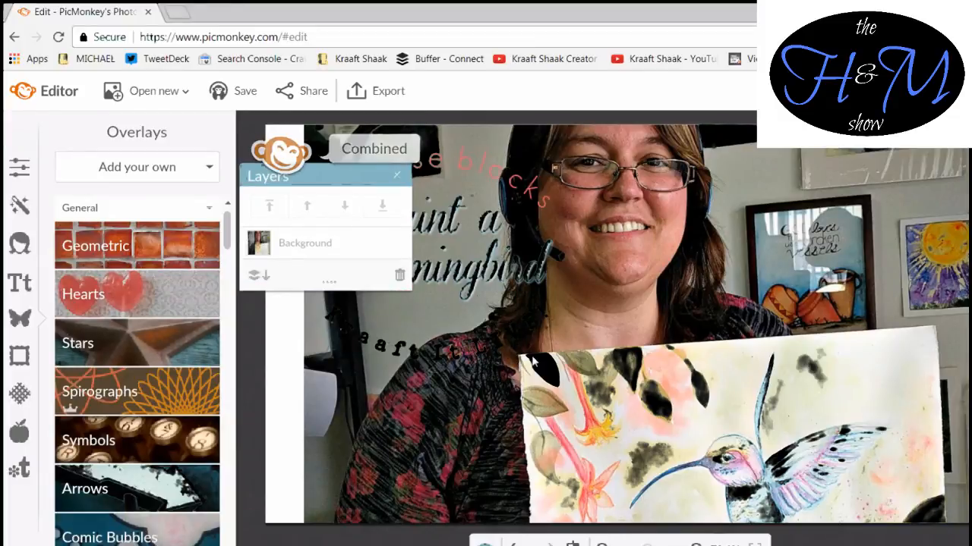
{"action": "key", "text": "ctrl+z"}
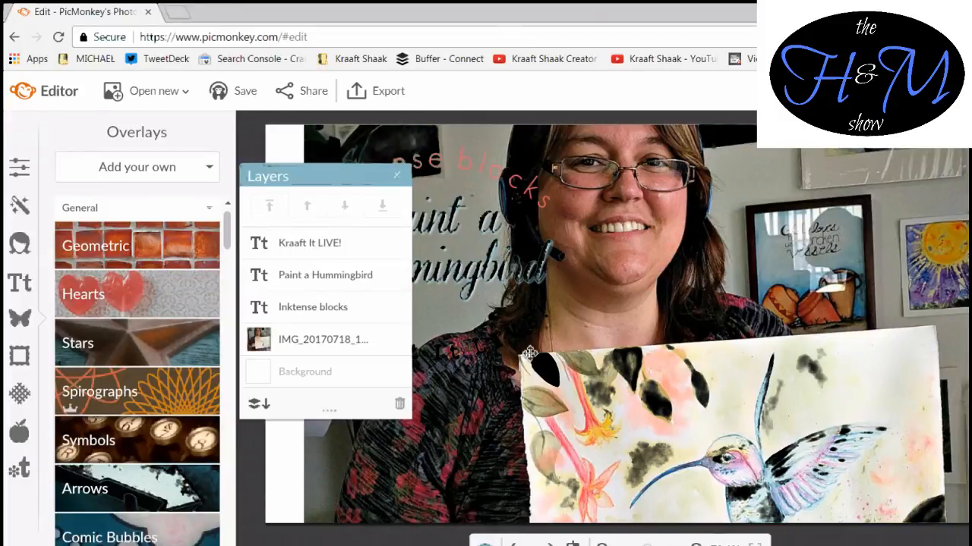